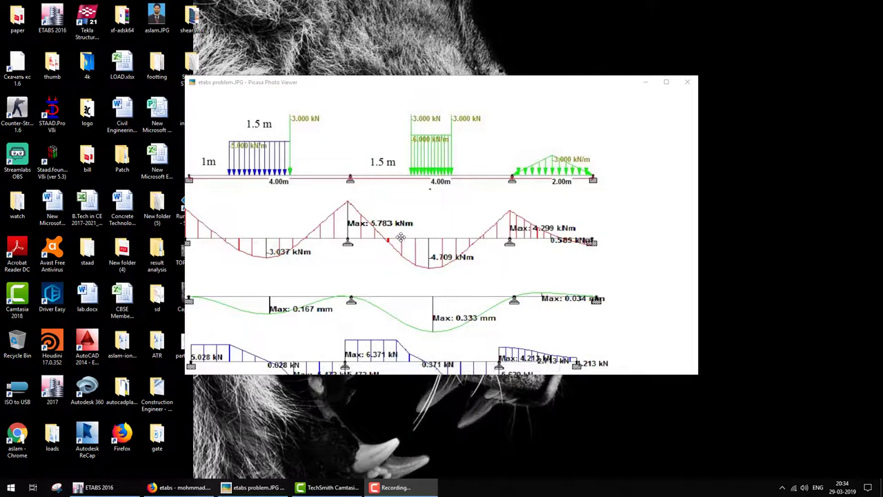
Step: Mark the four supports and the 4.00, 4.00 and 2.00 m spans on the reference diagram
drag(400, 237, 428, 235)
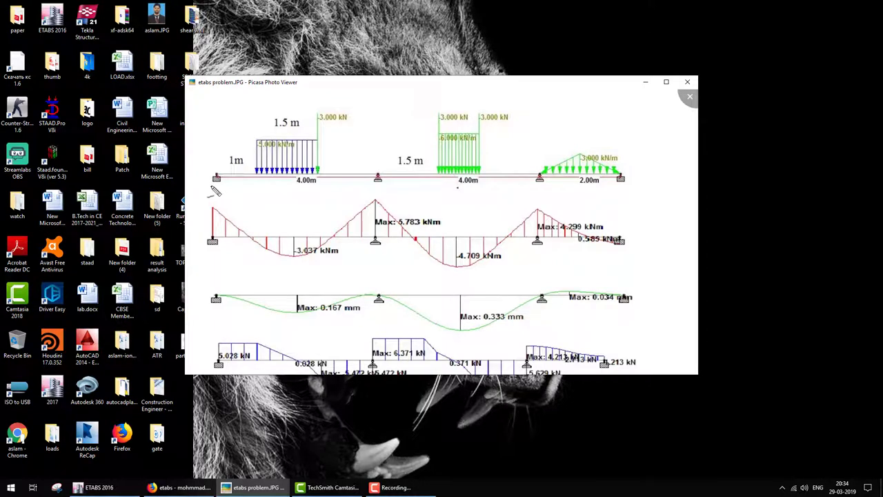
drag(213, 184, 226, 181)
drag(376, 185, 388, 182)
drag(538, 186, 556, 183)
drag(620, 185, 640, 178)
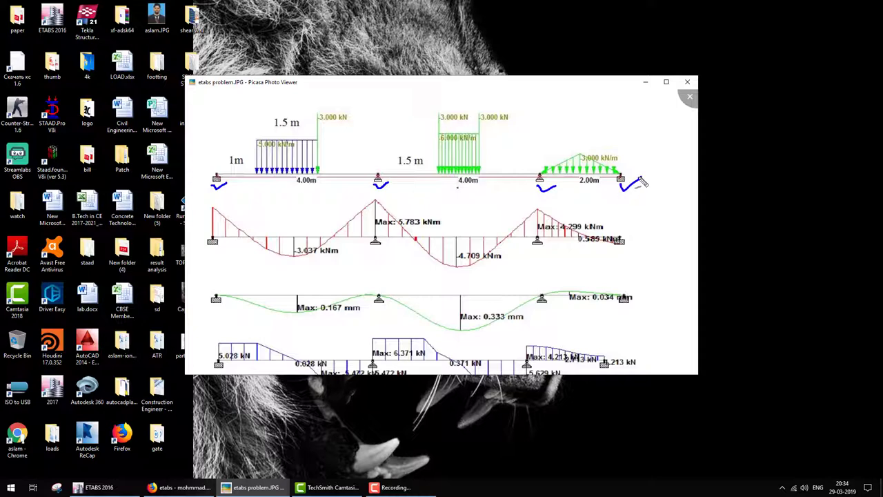
drag(297, 185, 315, 185)
drag(455, 186, 481, 186)
drag(574, 186, 596, 185)
Step: Sketch grid lines through each support on the diagram, labelled A to D
drag(215, 98, 218, 257)
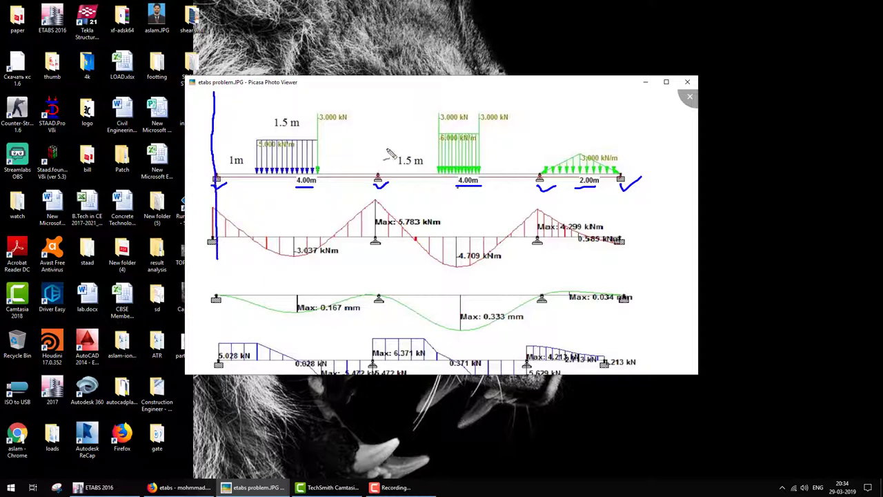
drag(370, 97, 378, 262)
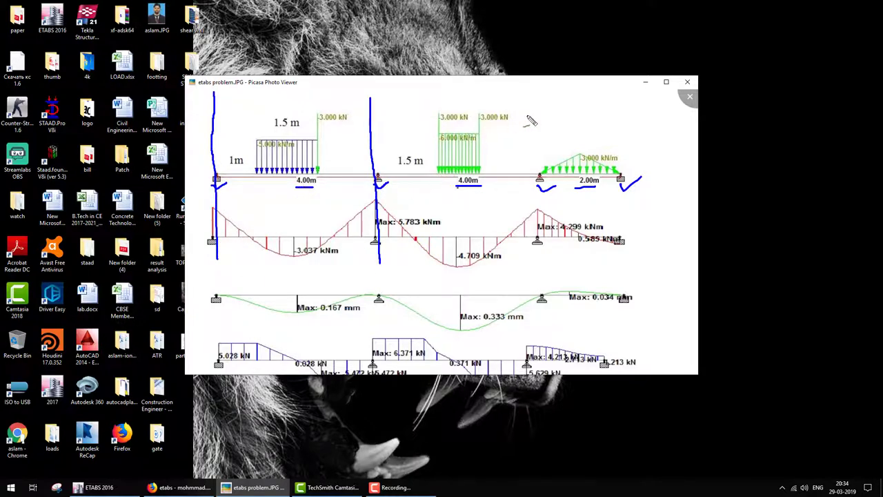
drag(530, 100, 549, 257)
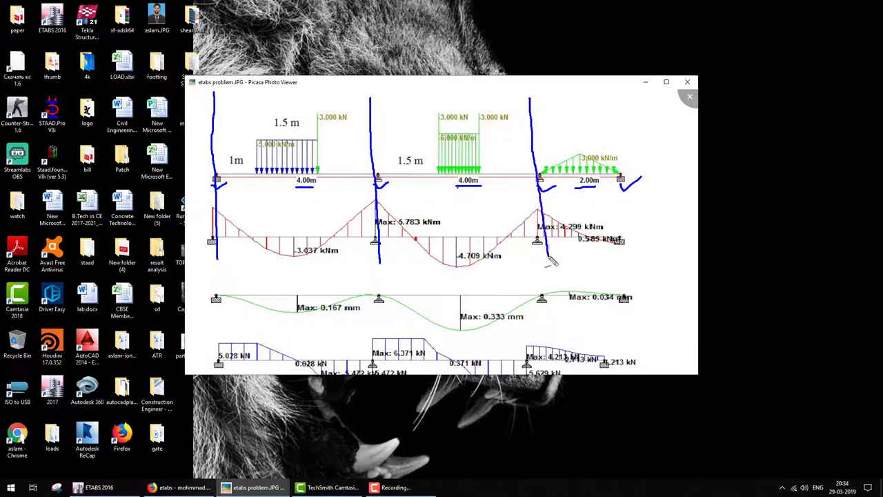
drag(614, 108, 625, 233)
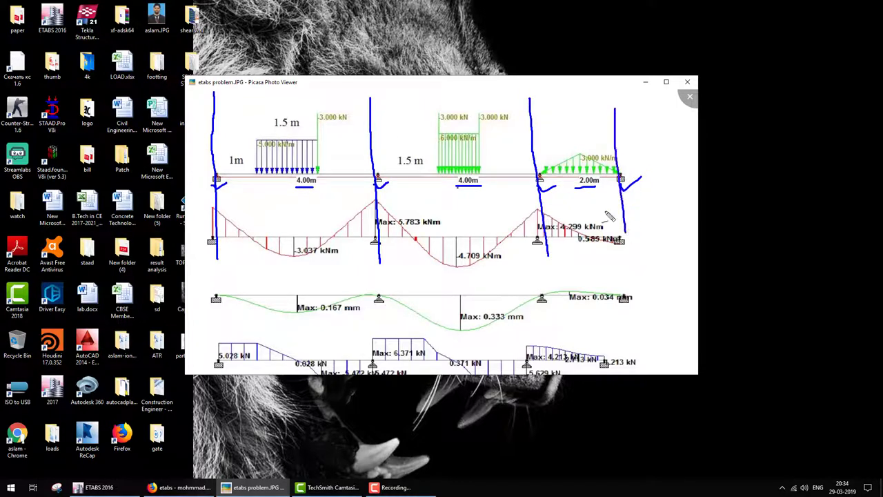
mouse_move(226, 104)
mouse_down()
mouse_move(242, 105)
mouse_move(242, 97)
mouse_up()
drag(378, 85, 379, 108)
drag(556, 90, 556, 101)
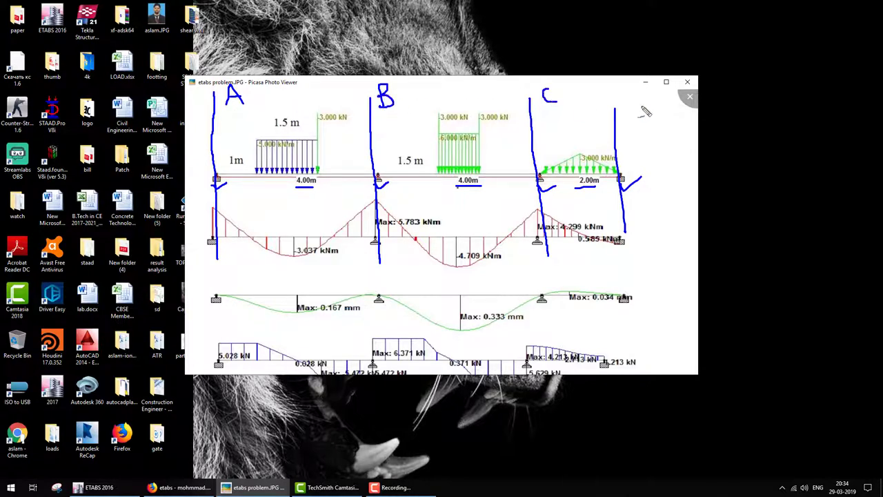
drag(633, 90, 639, 108)
Step: In ETABS, start a new model from built-in settings with Metric SI display units
click(131, 485)
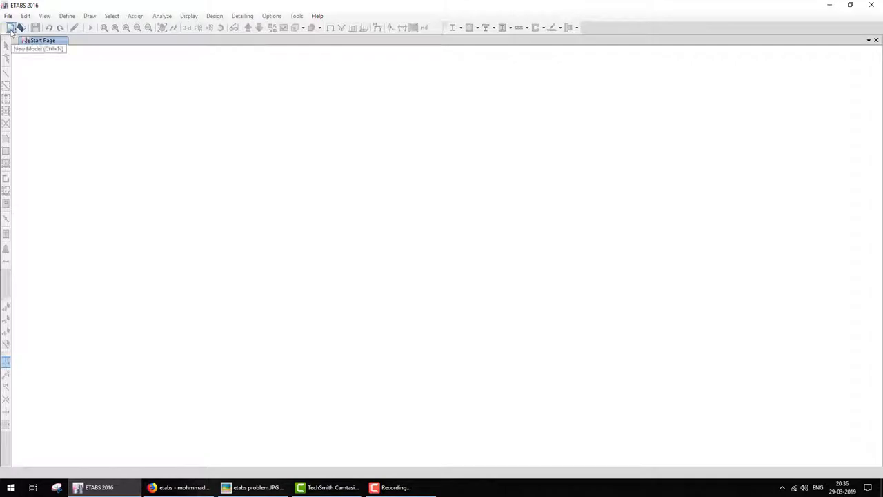
click(11, 28)
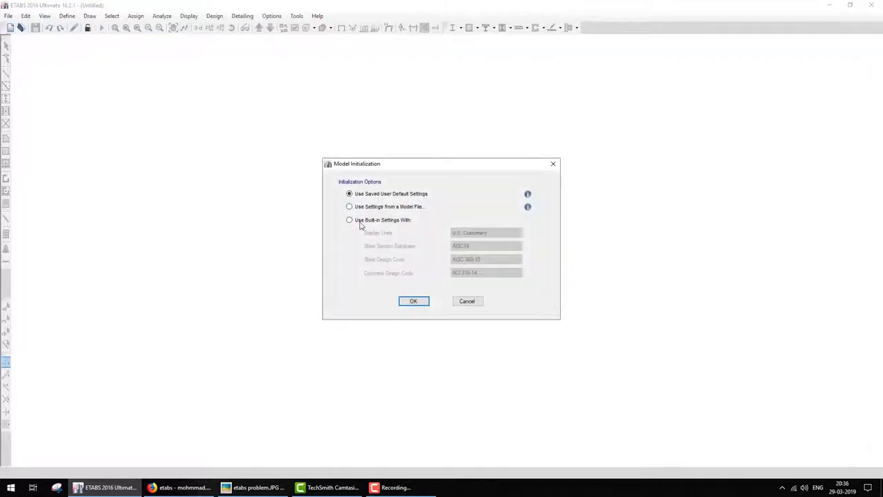
click(360, 220)
click(514, 234)
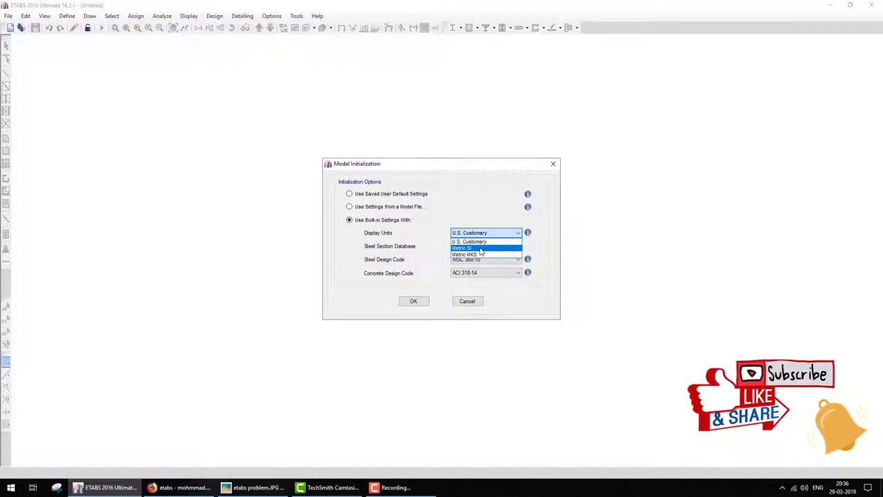
click(480, 248)
click(487, 235)
click(480, 248)
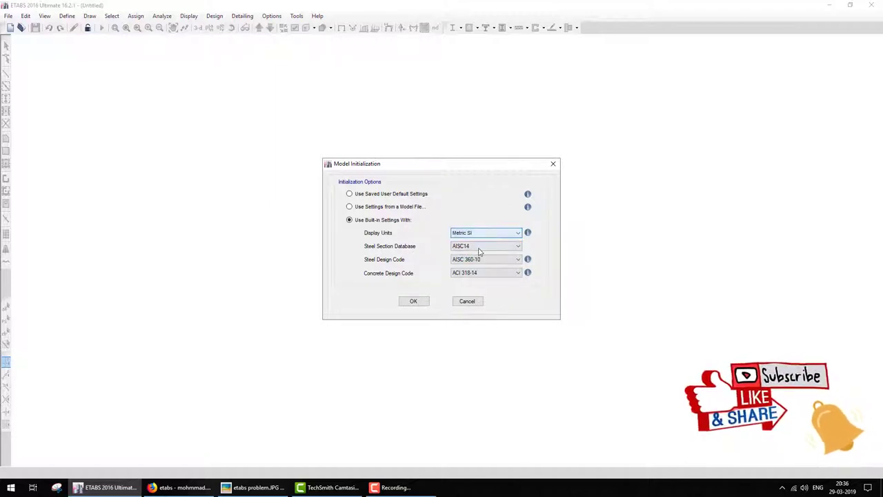
Step: Choose Indian steel sections, IS 800:2007 steel and IS 456:2000 concrete codes, and confirm
click(479, 249)
click(482, 365)
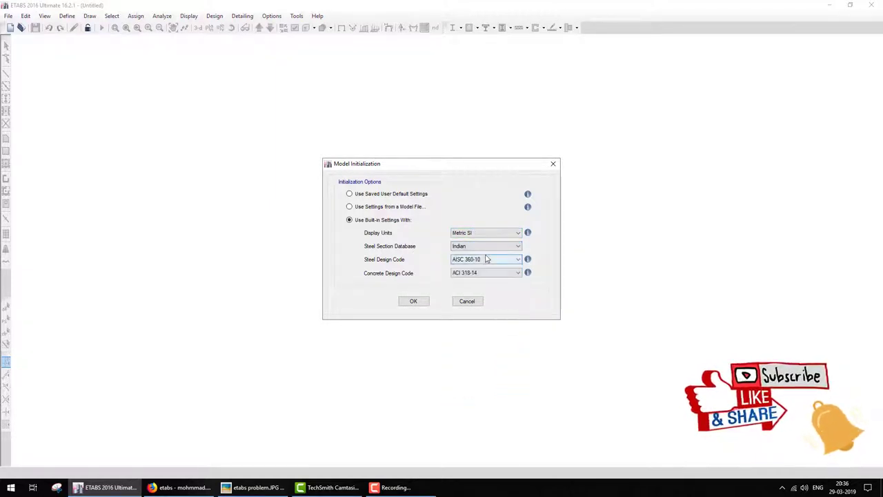
click(486, 259)
click(483, 319)
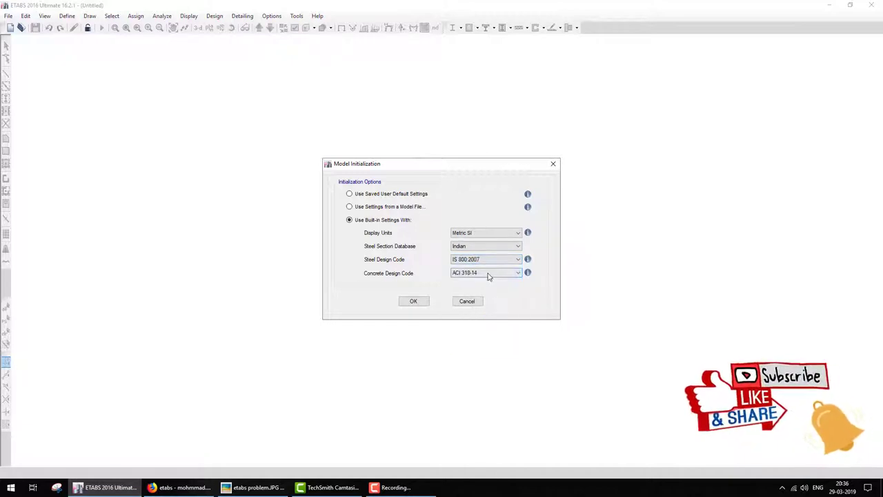
click(487, 273)
click(481, 327)
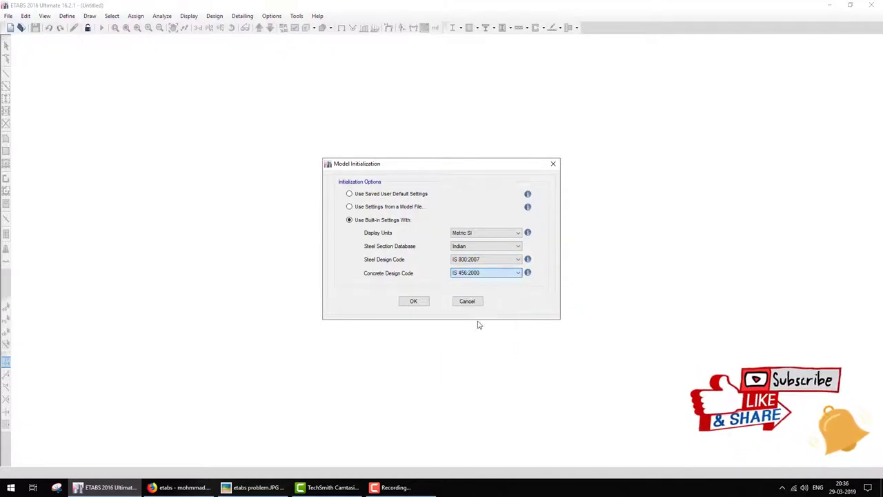
click(425, 302)
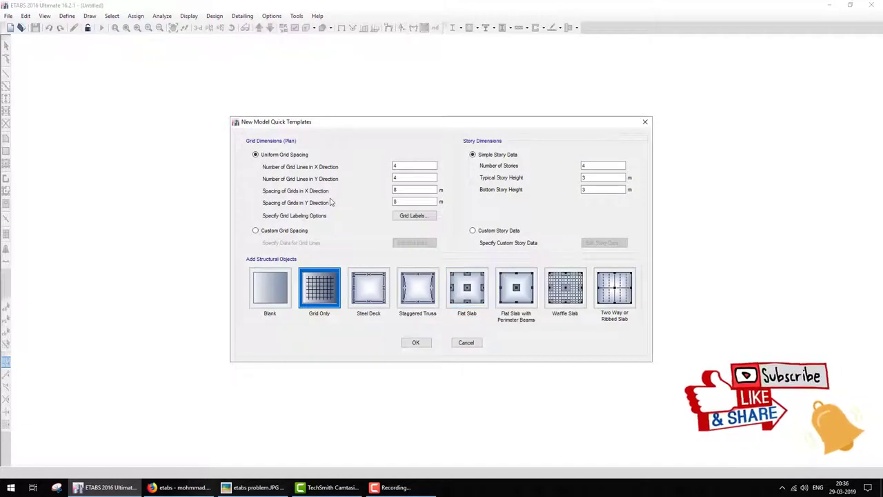
Step: Sketch the planned beam grid lines and spans, then select Custom Grid Spacing for the plan grid
mouse_move(250, 134)
mouse_down()
mouse_move(447, 176)
mouse_move(249, 146)
mouse_up()
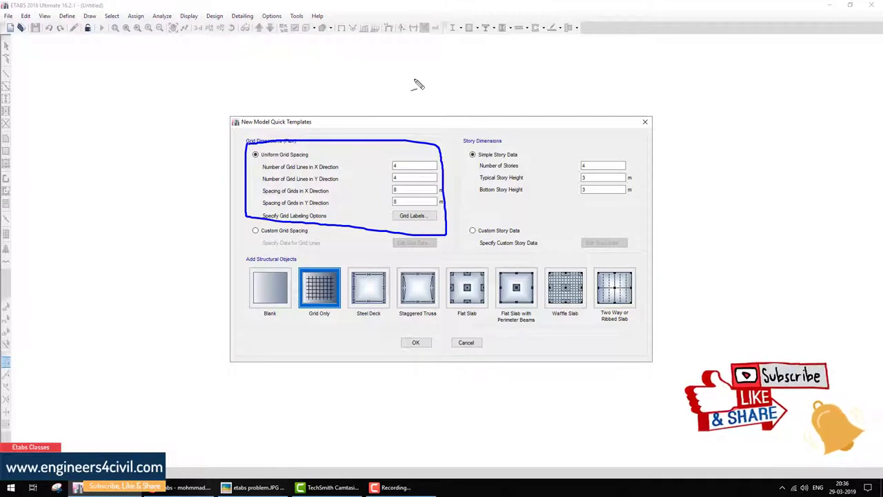
drag(407, 57, 405, 116)
drag(480, 55, 481, 114)
drag(538, 54, 532, 111)
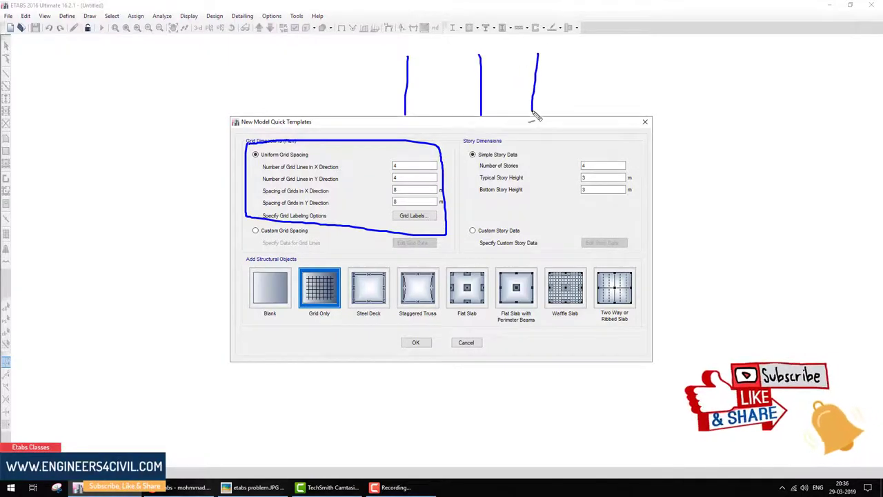
drag(568, 53, 568, 105)
mouse_move(434, 78)
mouse_down()
mouse_move(445, 91)
mouse_move(496, 94)
mouse_move(504, 78)
mouse_move(561, 101)
mouse_up()
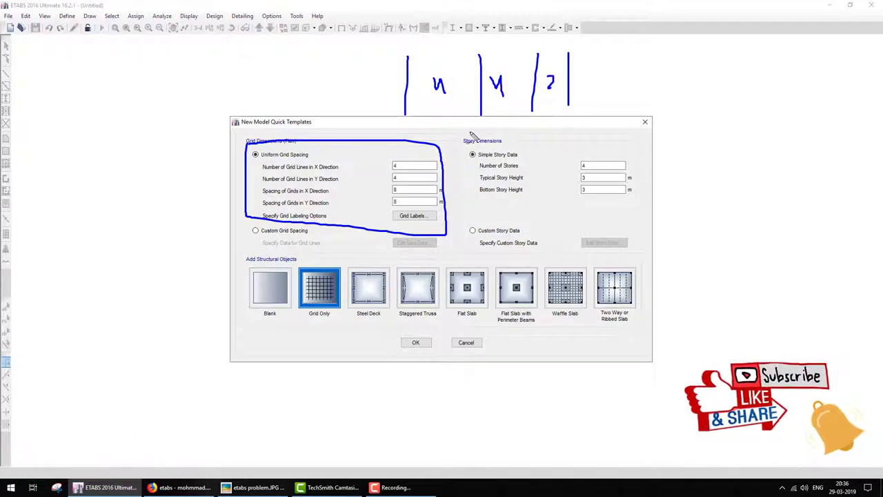
key(Escape)
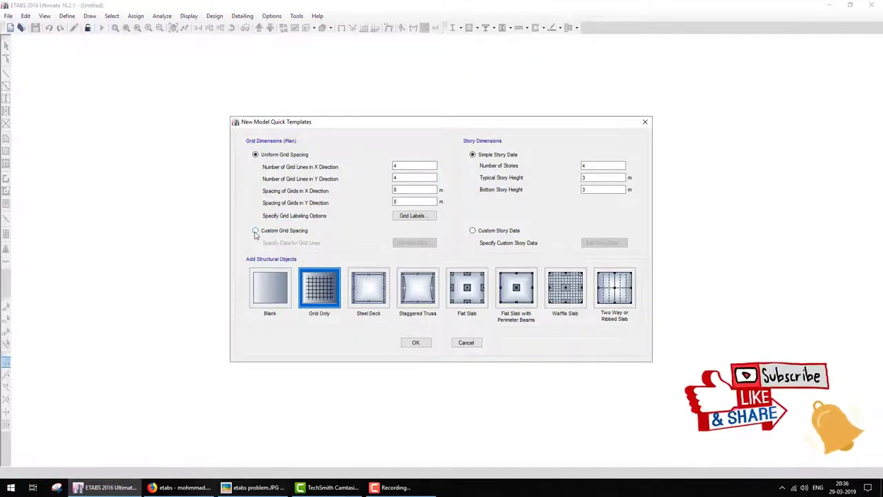
click(255, 231)
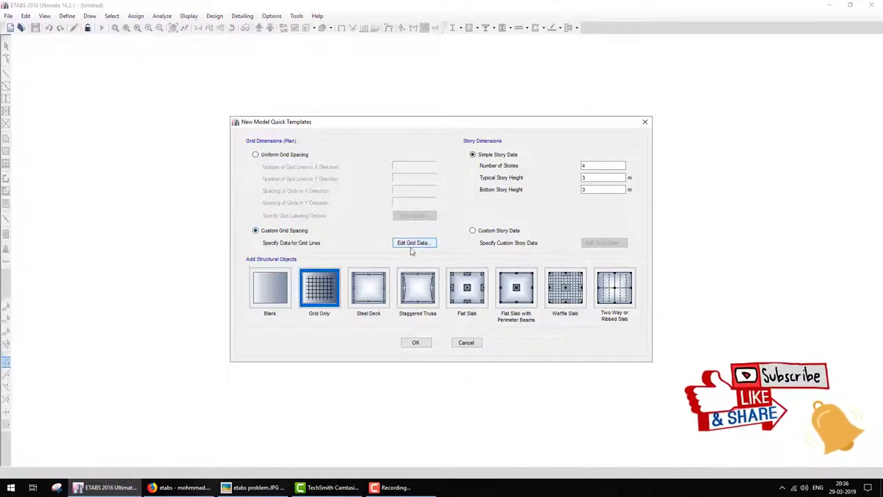
Step: Open Edit Grid Data and mark the X grid table as the part to change, crossing out Y grid and story options
click(414, 243)
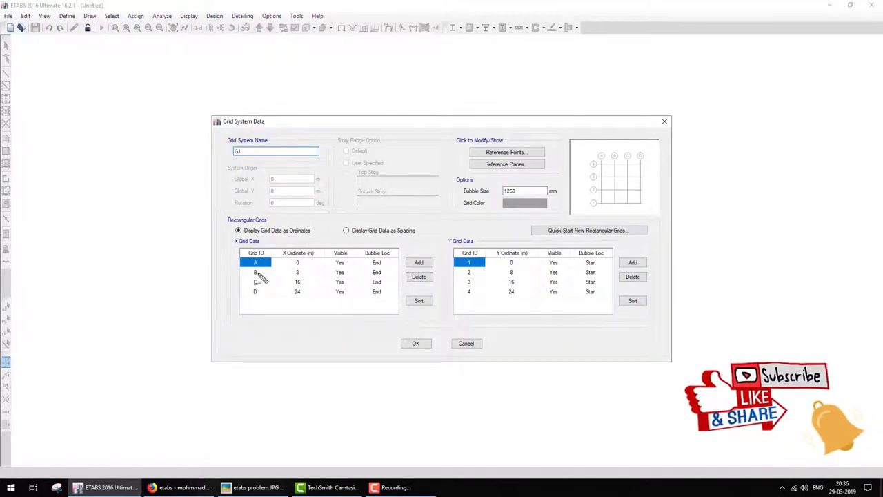
mouse_move(235, 240)
mouse_down()
mouse_move(432, 239)
mouse_move(240, 232)
mouse_up()
drag(579, 260, 529, 308)
drag(530, 265, 567, 311)
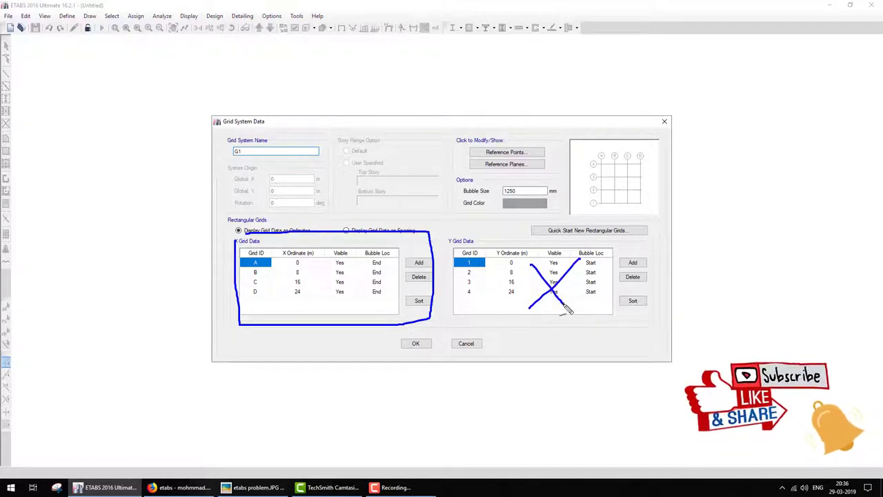
drag(405, 140, 286, 198)
drag(301, 147, 373, 186)
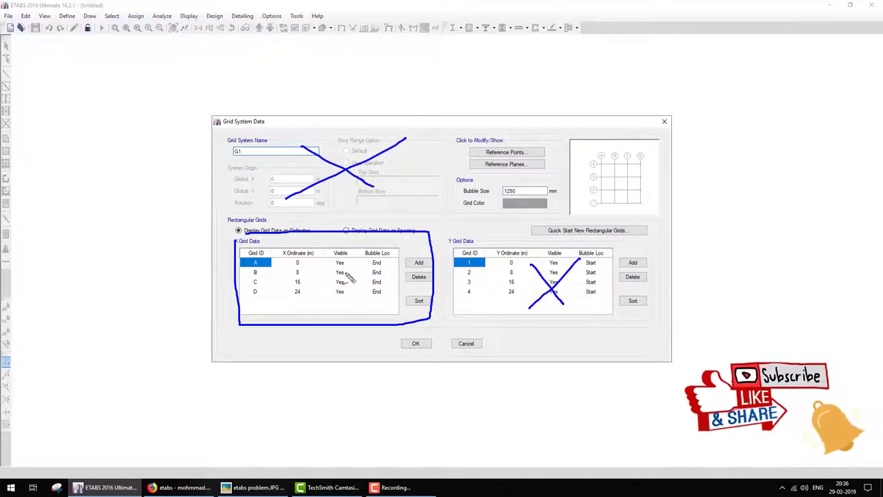
drag(295, 289, 350, 265)
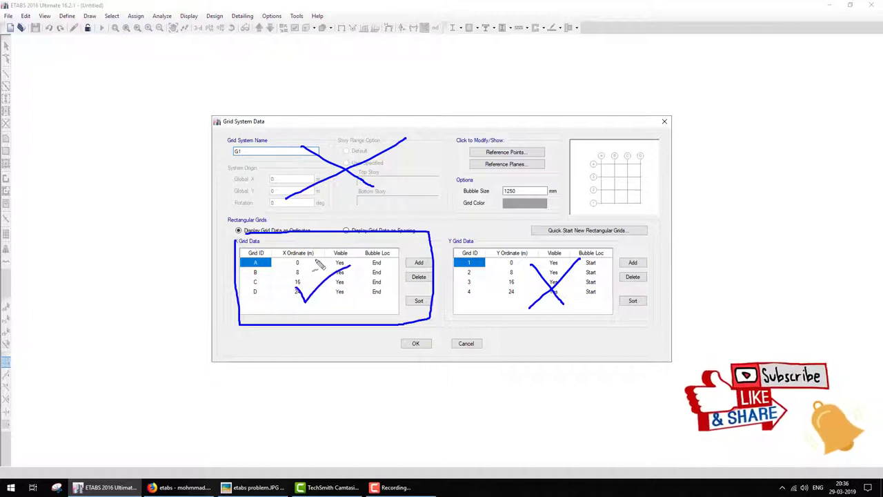
key(Escape)
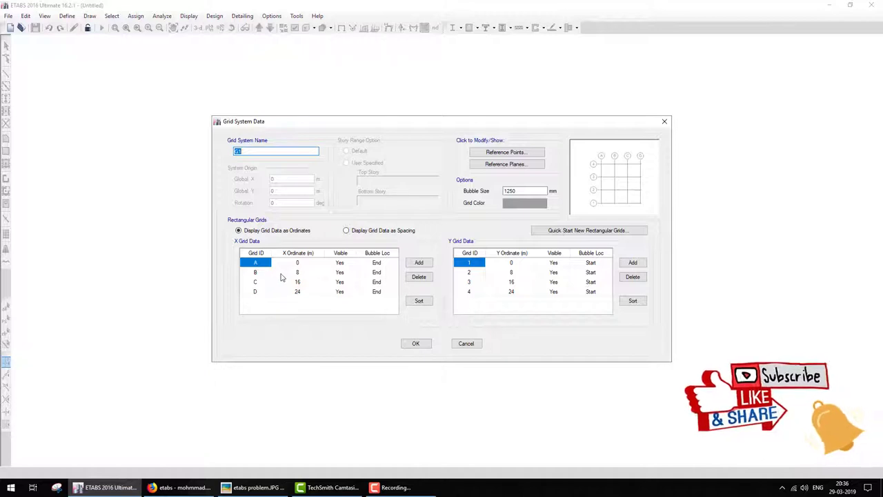
Step: Sketch the four planned grid lines with their values and link them to the X grid table rows
drag(384, 69, 393, 178)
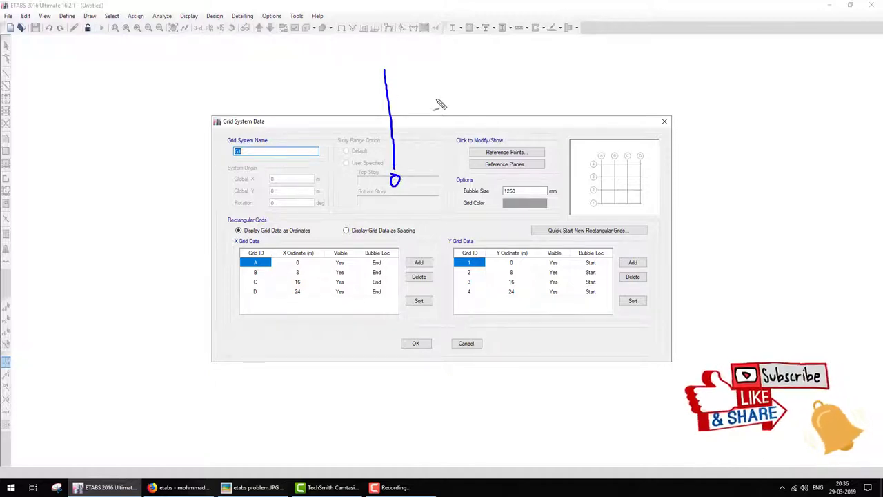
drag(447, 66, 453, 204)
drag(500, 67, 500, 117)
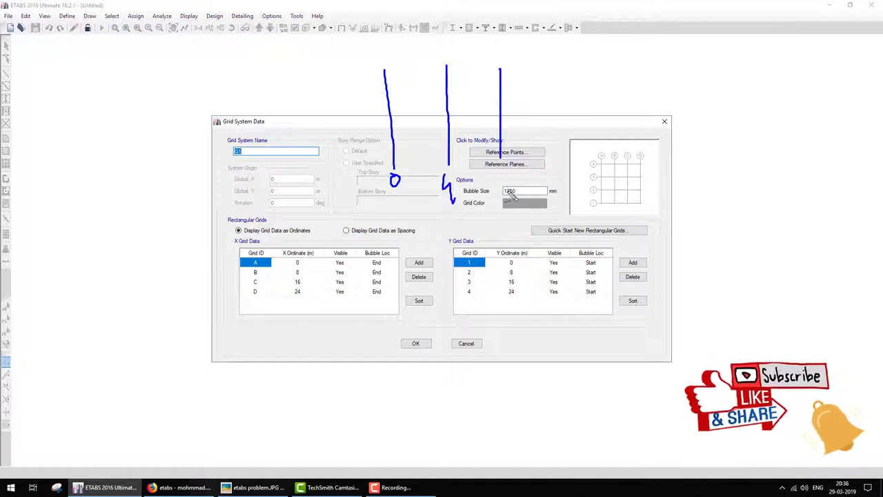
mouse_move(510, 178)
mouse_down()
mouse_move(503, 197)
mouse_move(514, 195)
mouse_up()
mouse_move(531, 69)
mouse_down()
mouse_move(533, 201)
mouse_move(555, 189)
mouse_move(543, 183)
mouse_up()
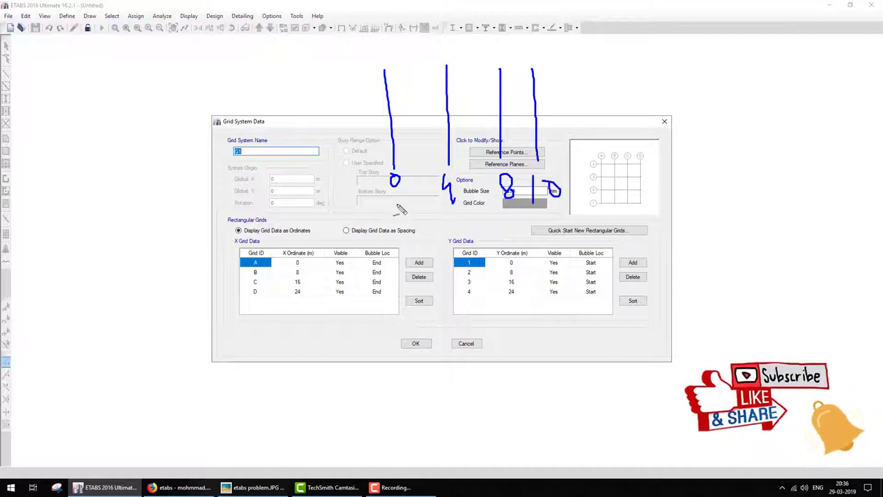
mouse_move(396, 192)
mouse_down()
mouse_move(332, 227)
mouse_move(303, 260)
mouse_up()
mouse_move(447, 200)
mouse_down()
mouse_move(353, 269)
mouse_move(312, 271)
mouse_up()
mouse_move(507, 202)
mouse_down()
mouse_move(355, 274)
mouse_move(308, 282)
mouse_up()
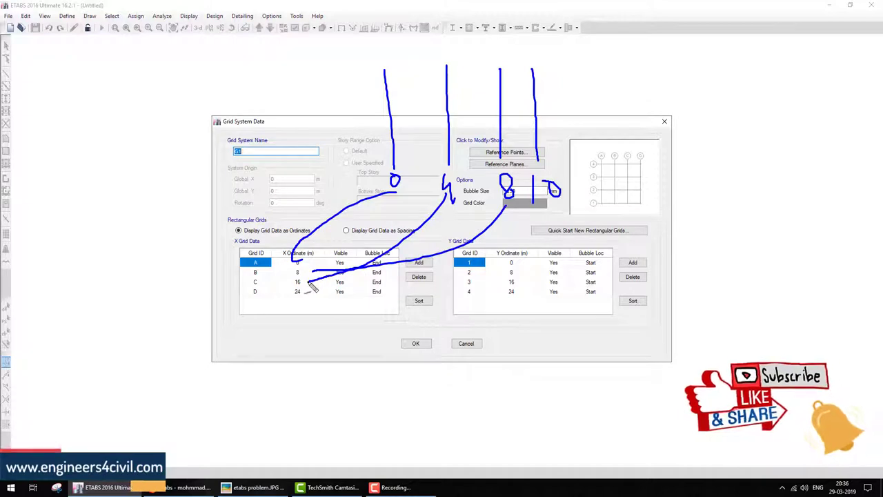
drag(548, 196, 315, 292)
Step: Set the X ordinates of grids B, C and D to 4, 8 and 10 m
key(Escape)
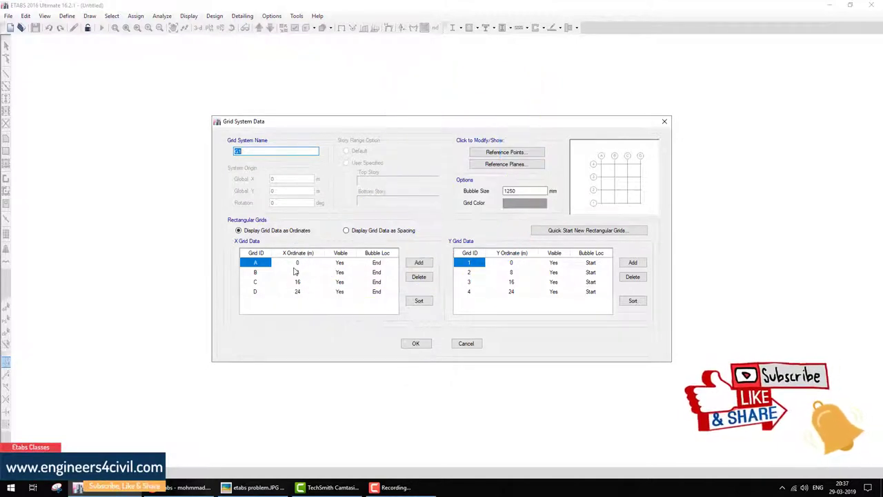
click(303, 272)
text(4)
click(303, 281)
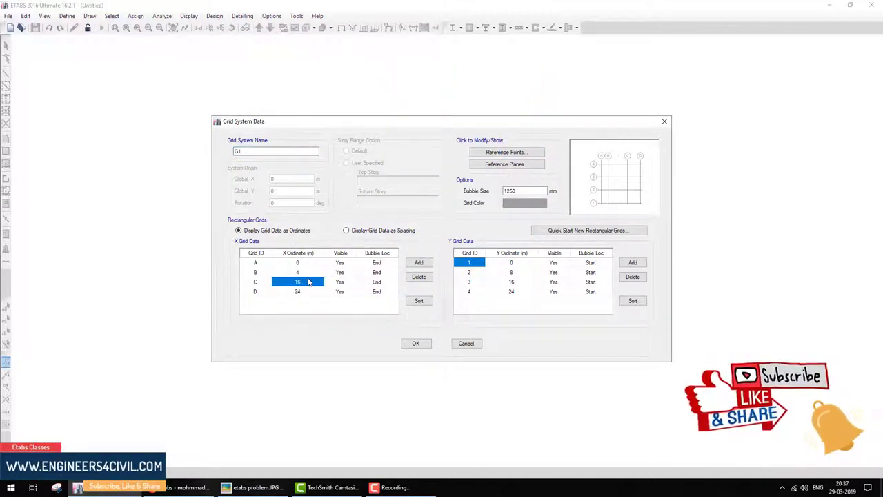
text(8)
click(314, 291)
text(16)
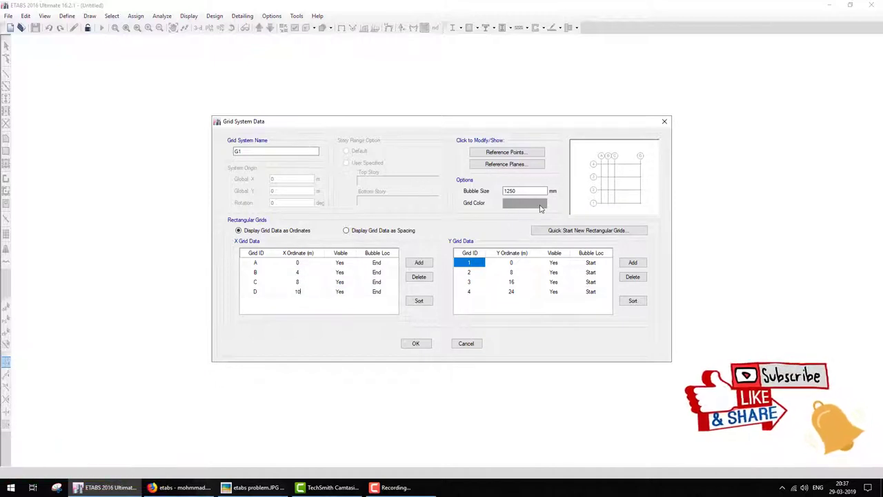
Step: Change the grid colour to dark green
click(542, 204)
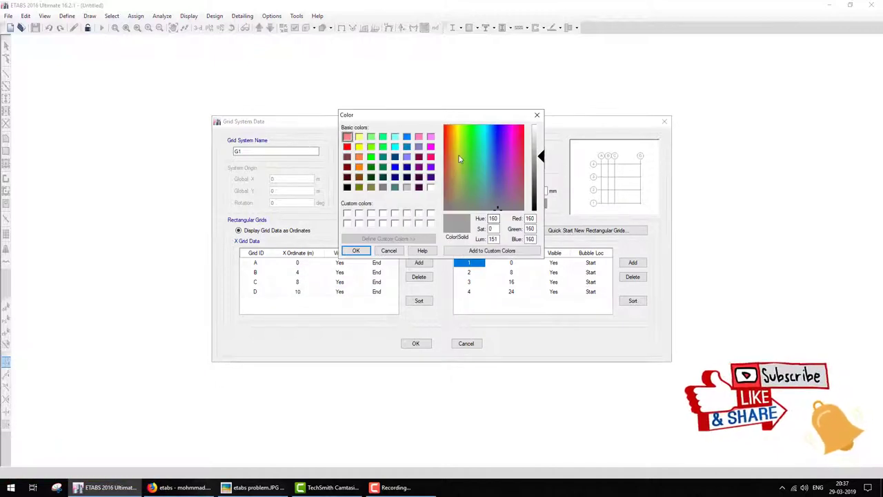
click(458, 156)
click(490, 151)
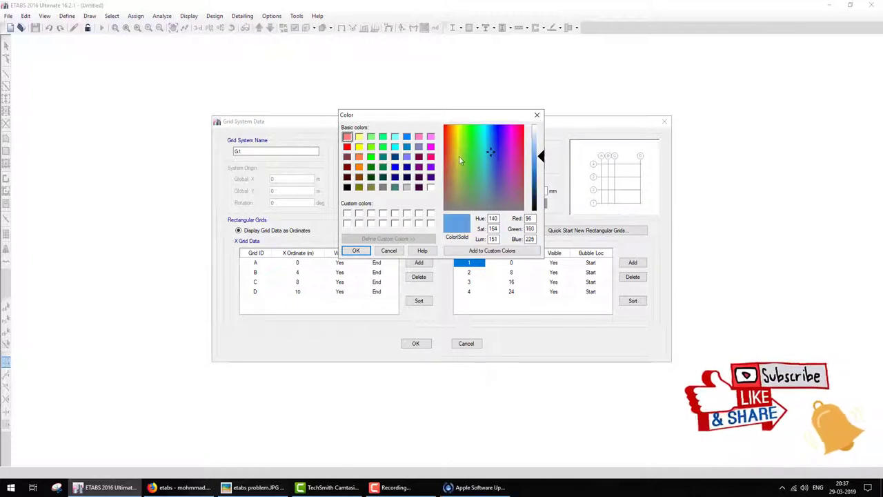
click(371, 167)
click(356, 250)
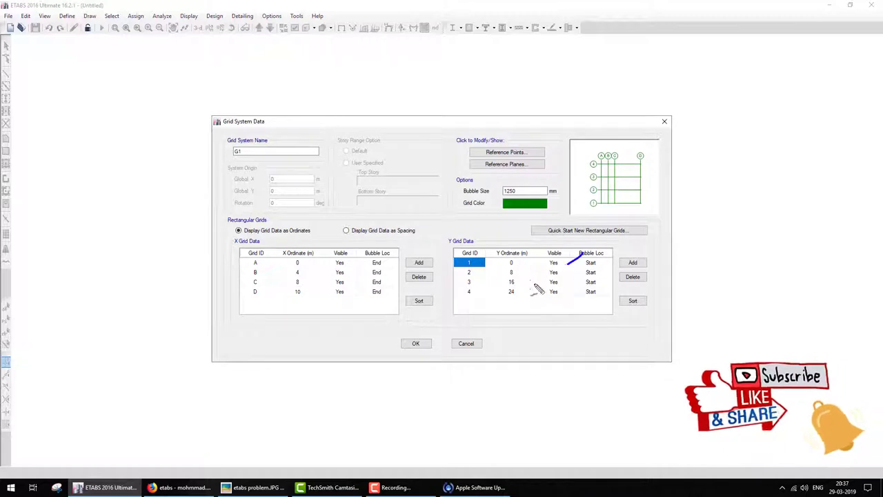
Step: Note the Y grid and story options as unneeded, then apply the grid data and create the model
drag(582, 256, 497, 308)
drag(492, 260, 552, 308)
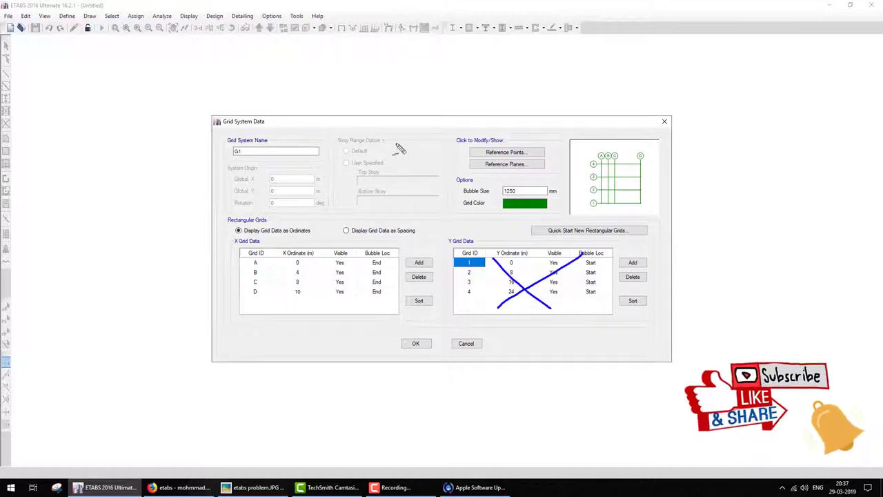
drag(418, 142, 277, 216)
drag(281, 146, 393, 217)
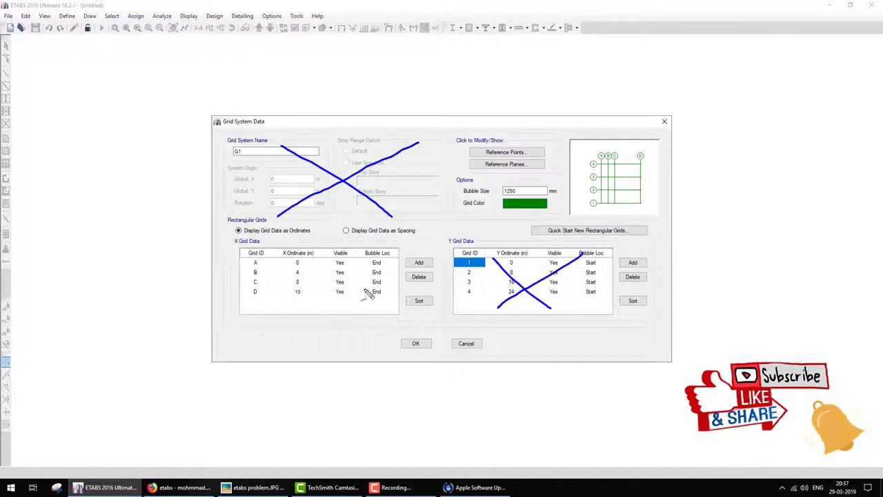
click(415, 343)
click(422, 347)
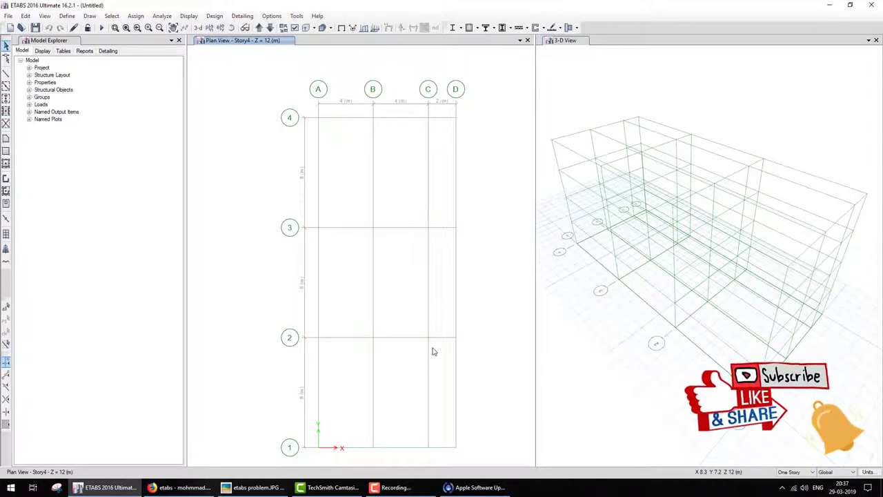
mouse_move(255, 92)
mouse_down()
mouse_move(266, 121)
mouse_move(436, 49)
mouse_up()
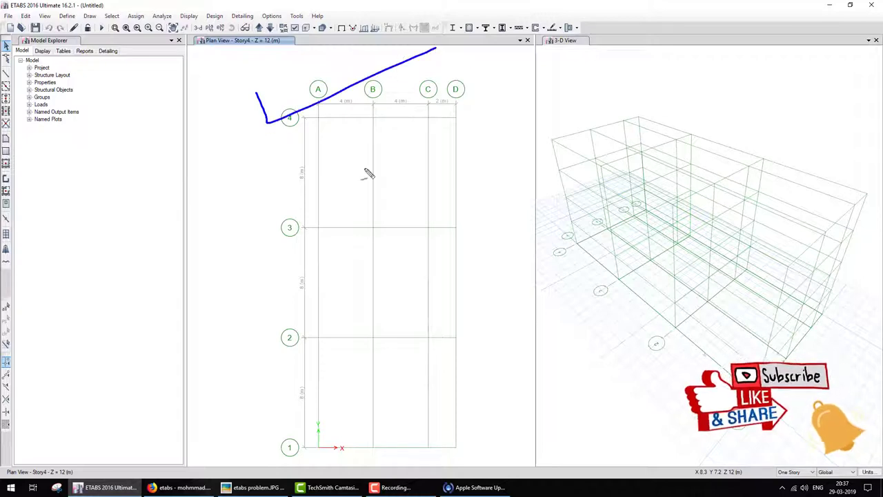
drag(696, 91, 701, 145)
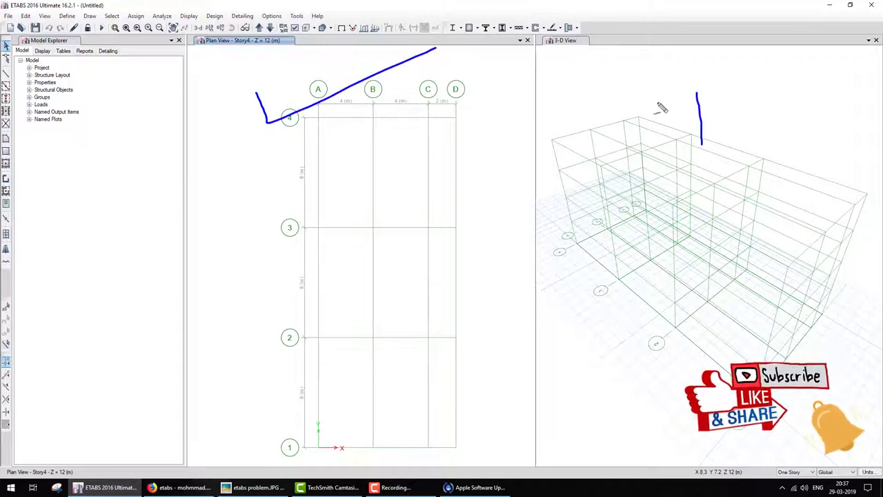
drag(658, 102, 657, 141)
drag(695, 95, 702, 143)
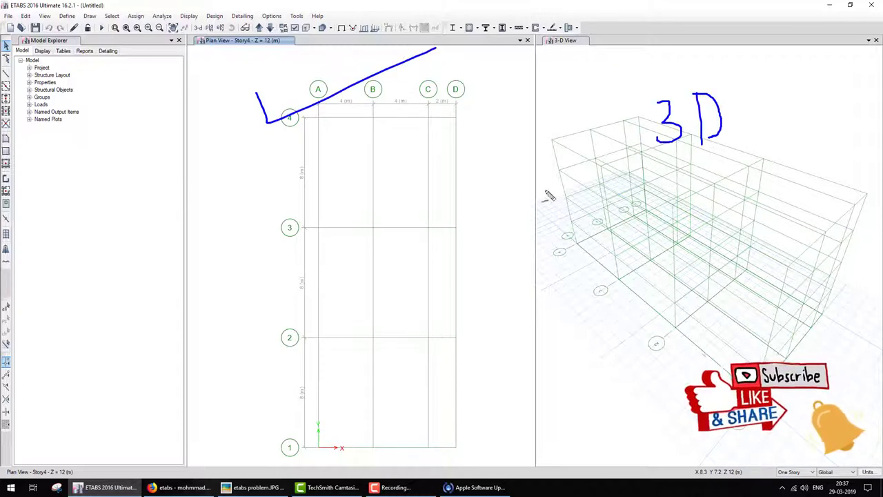
key(Escape)
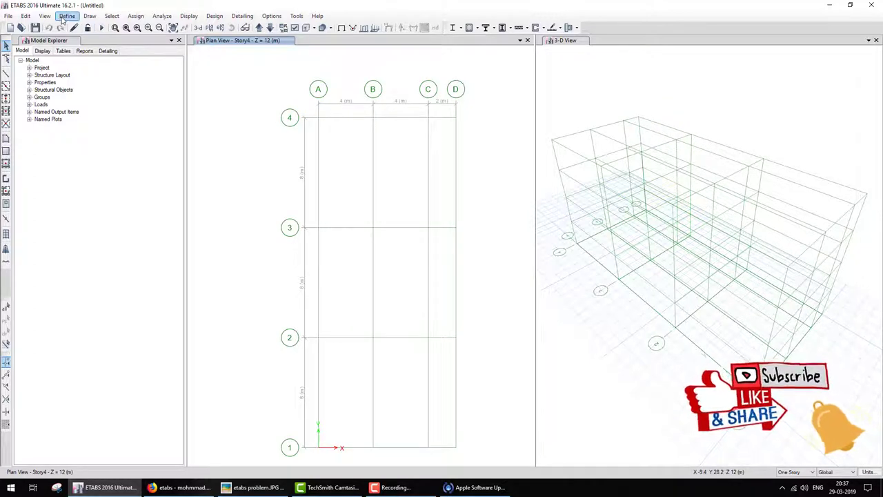
Step: Add a new material with region India, type Concrete, grade M30
click(66, 18)
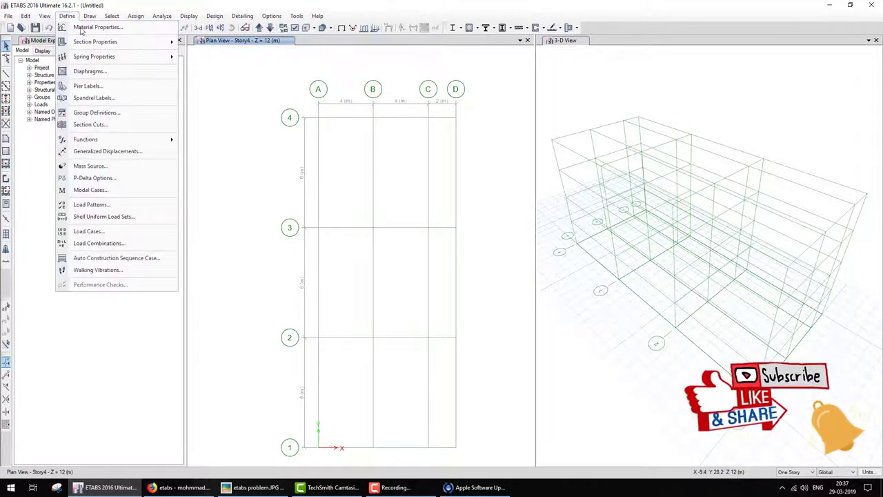
click(83, 29)
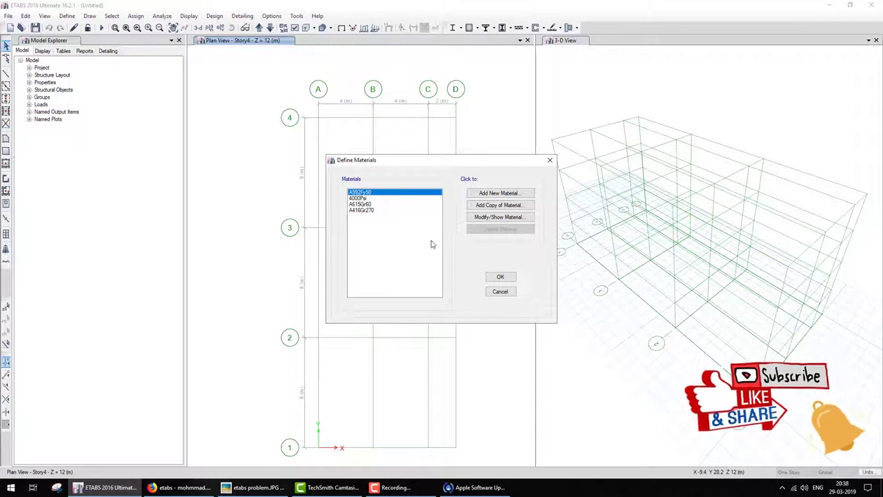
click(498, 193)
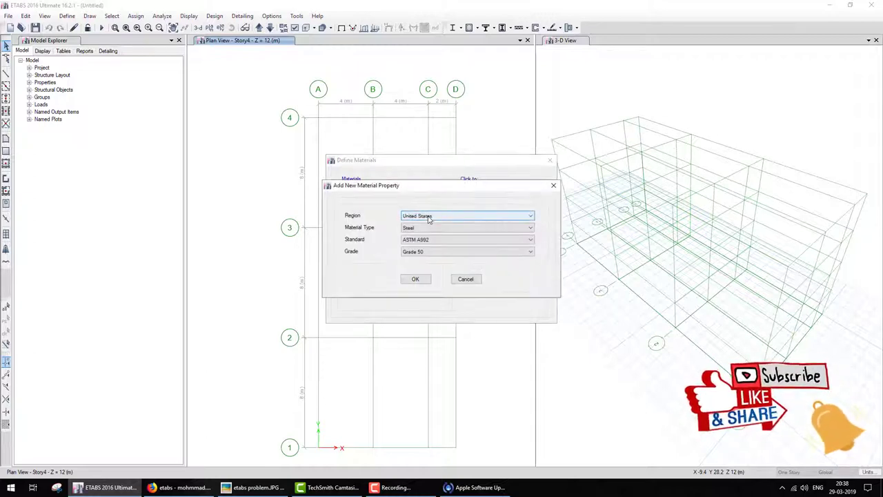
click(428, 218)
click(424, 238)
click(422, 227)
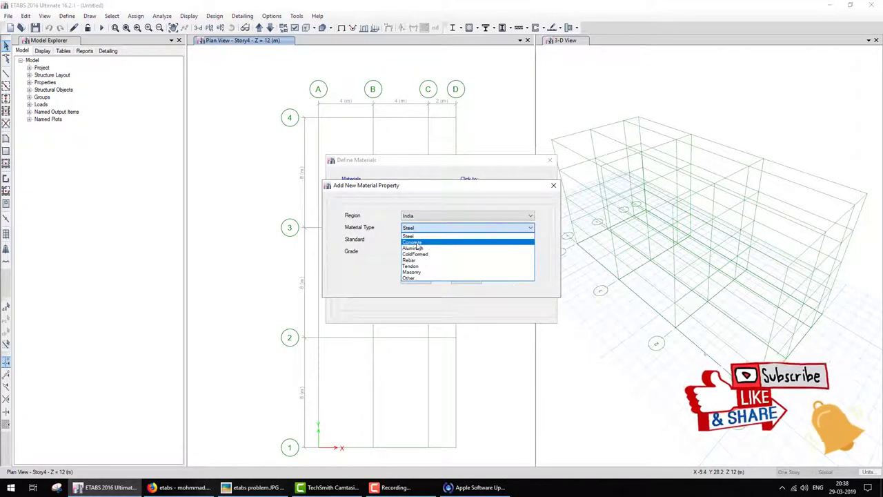
click(416, 243)
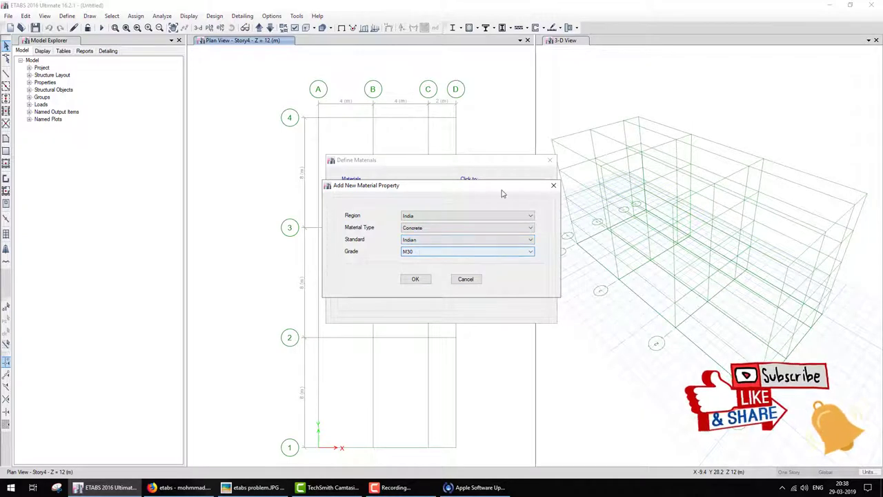
click(416, 279)
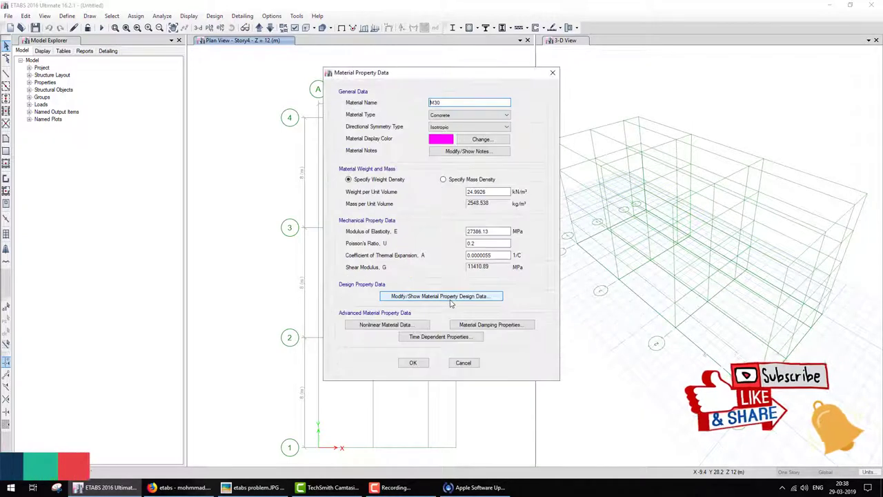
Step: Accept the default M30 properties (E 27386.13 MPa, Poisson's ratio 0.2) and close the materials list
mouse_move(337, 166)
mouse_down()
mouse_move(345, 342)
mouse_move(537, 364)
mouse_move(536, 168)
mouse_move(385, 357)
mouse_up()
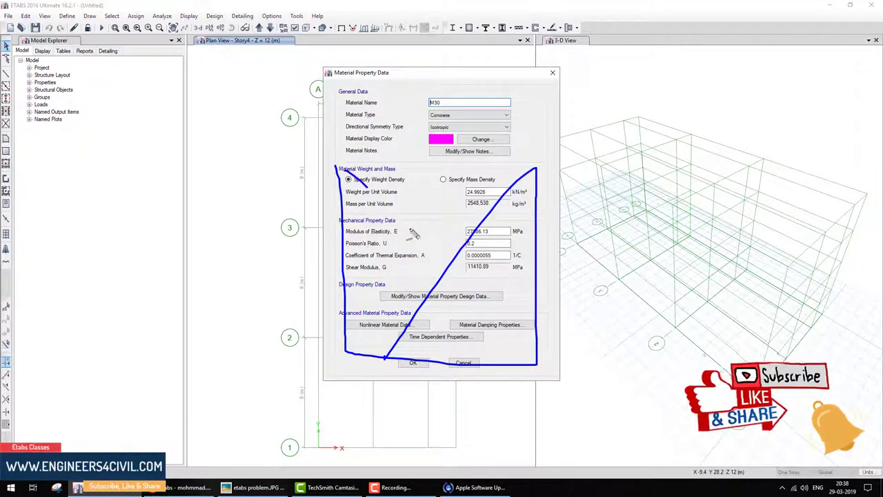
drag(355, 196, 537, 364)
drag(337, 169, 480, 168)
key(Escape)
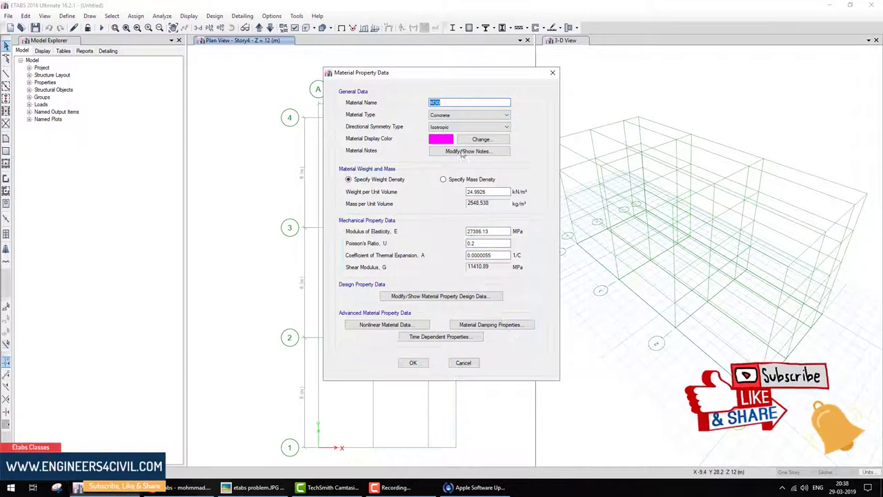
click(411, 364)
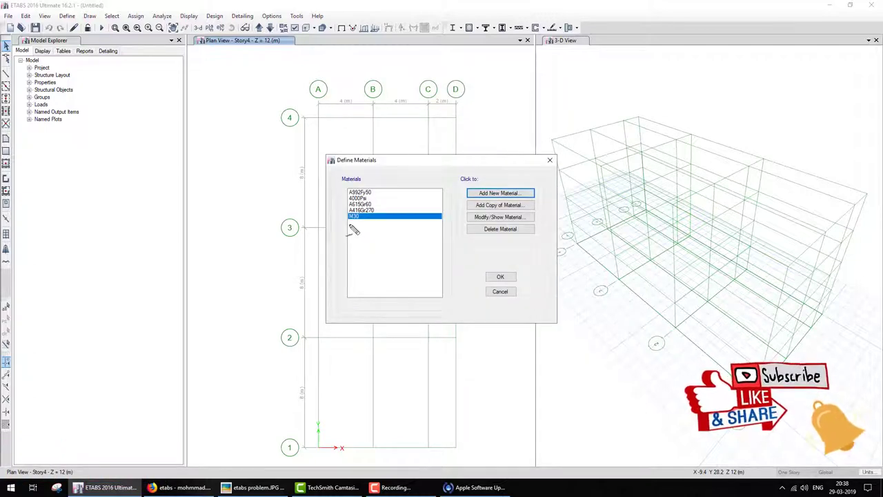
drag(349, 225, 383, 224)
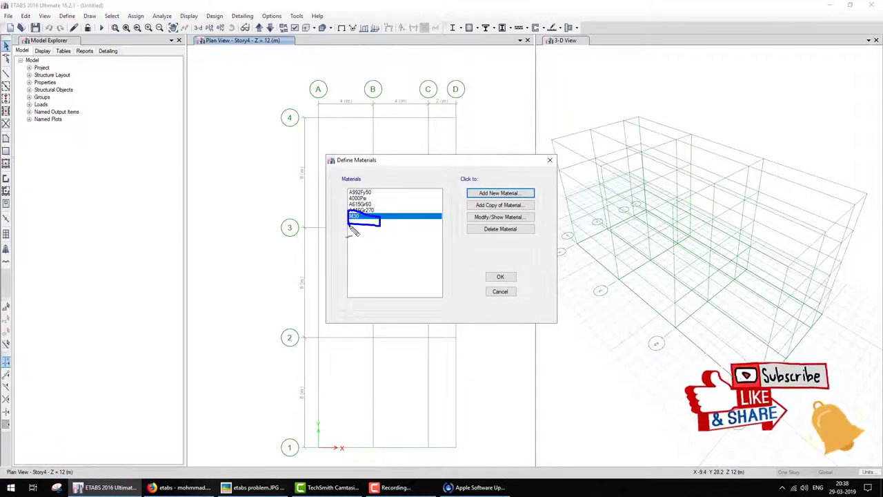
click(500, 276)
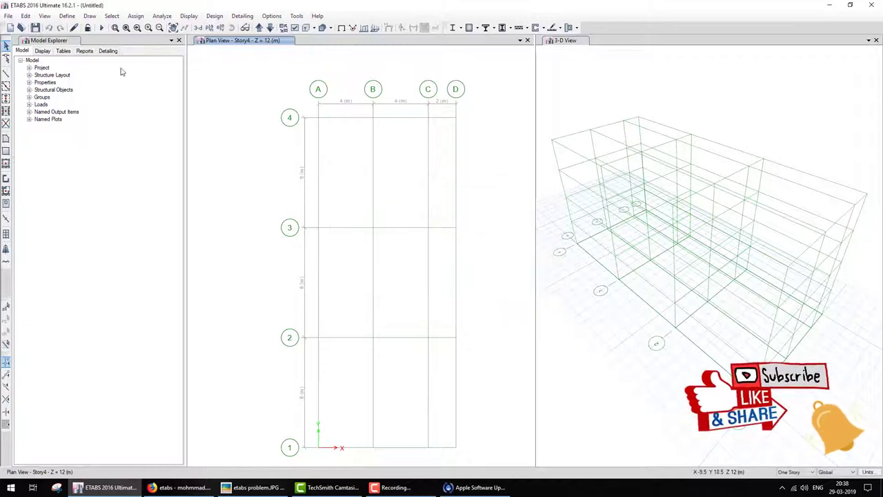
Step: Start a new concrete rectangular frame section from the frame section definitions
click(67, 16)
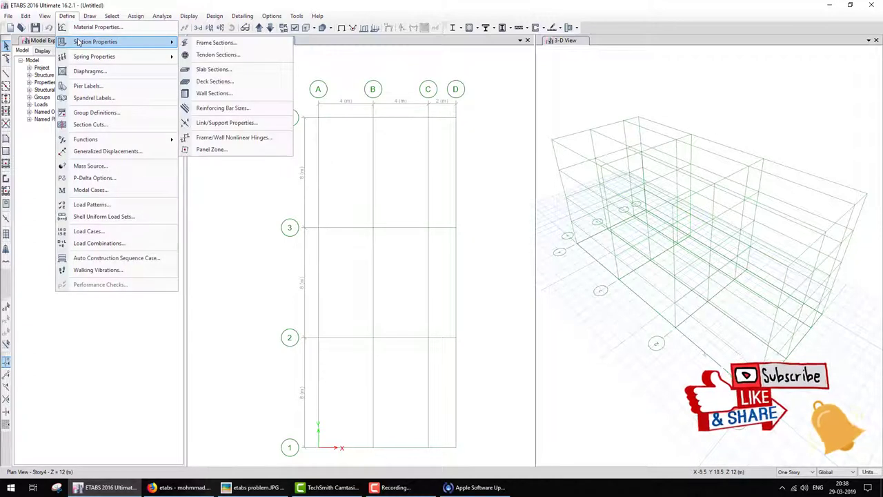
click(82, 43)
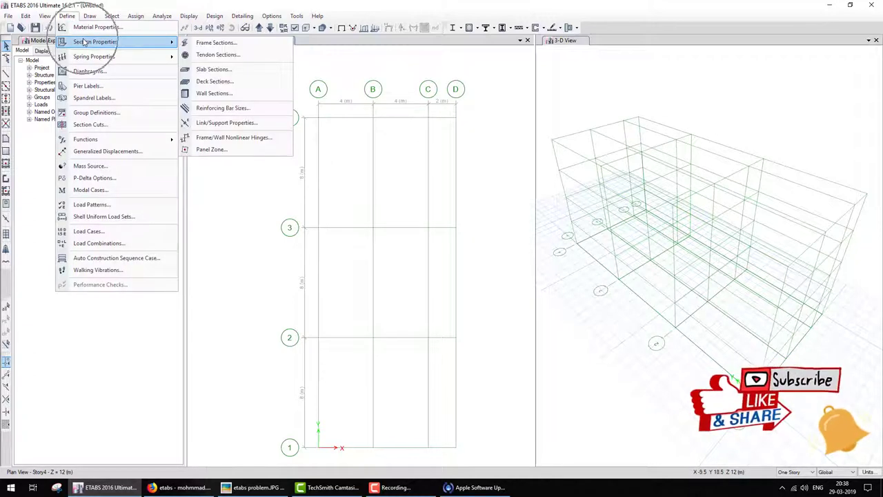
click(211, 43)
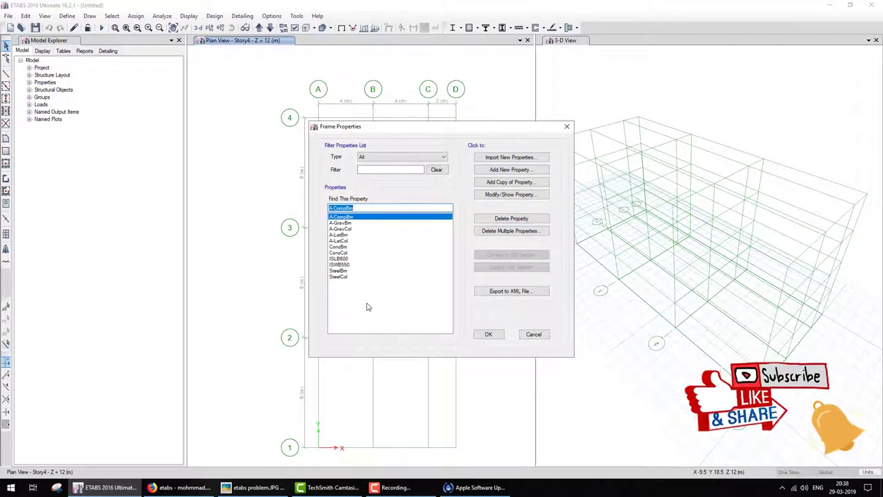
mouse_move(366, 307)
mouse_down()
mouse_move(347, 174)
mouse_move(388, 299)
mouse_up()
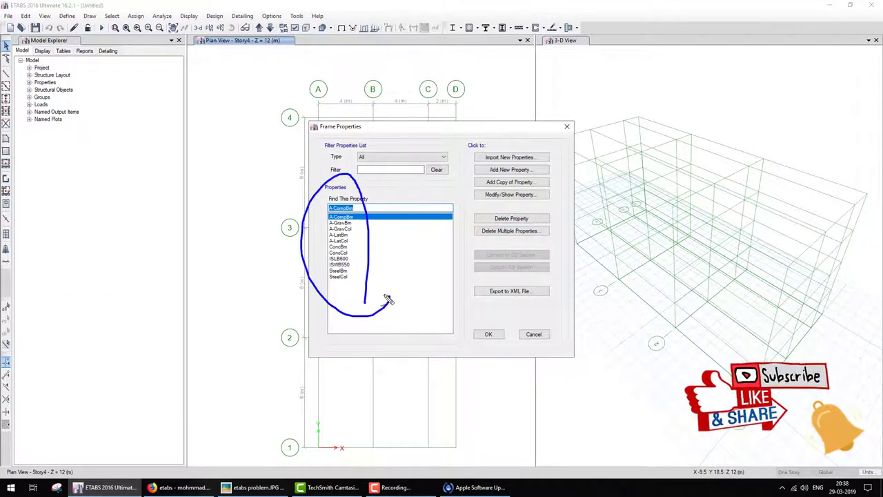
click(509, 170)
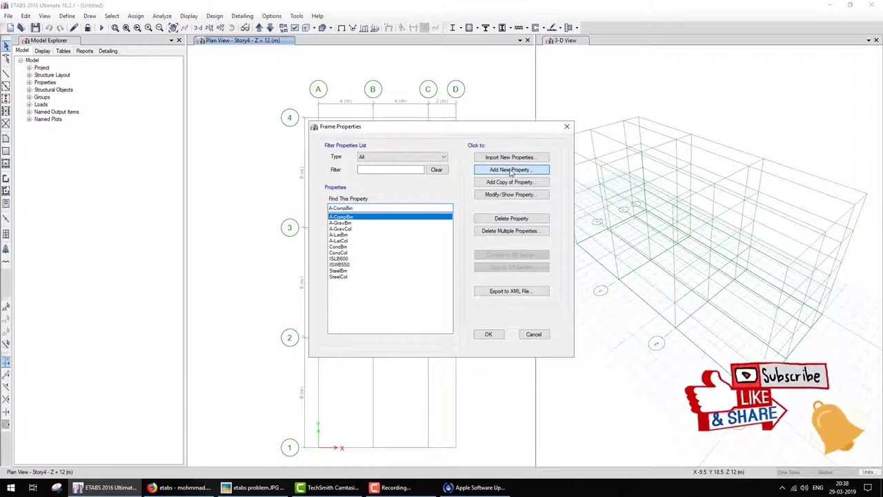
click(289, 228)
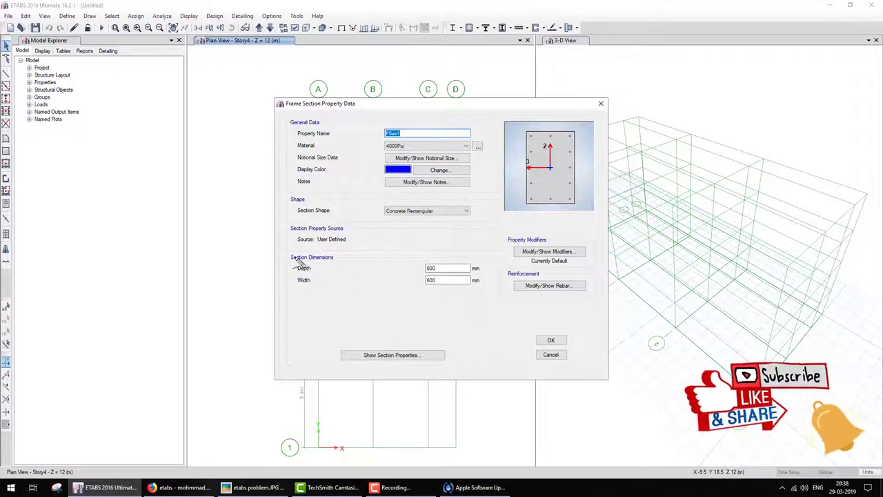
Step: Set the section depth to 600 mm and width to 300 mm
mouse_move(299, 260)
mouse_down()
mouse_move(317, 304)
mouse_move(496, 243)
mouse_move(292, 250)
mouse_move(341, 265)
mouse_move(367, 252)
mouse_up()
drag(323, 292, 381, 269)
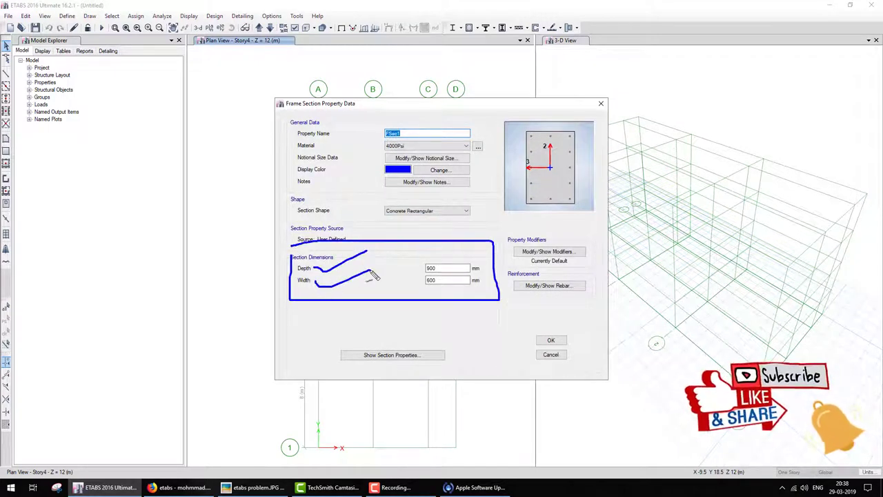
double_click(445, 268)
text(6)
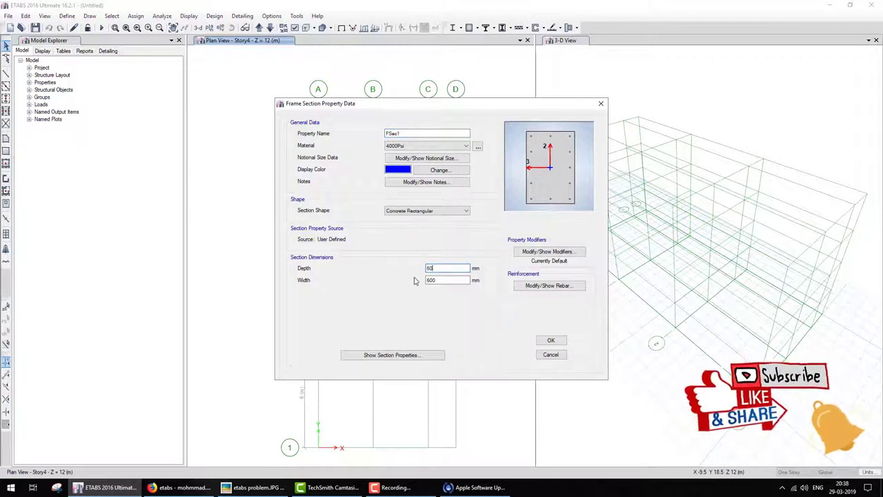
text(0)
key(Tab)
text(300)
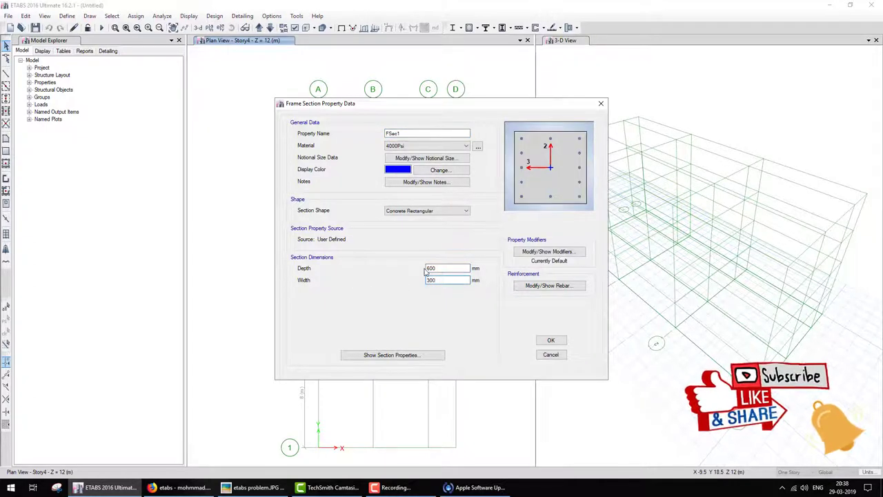
mouse_move(586, 227)
mouse_down()
mouse_move(528, 227)
mouse_move(548, 336)
mouse_move(586, 235)
mouse_up()
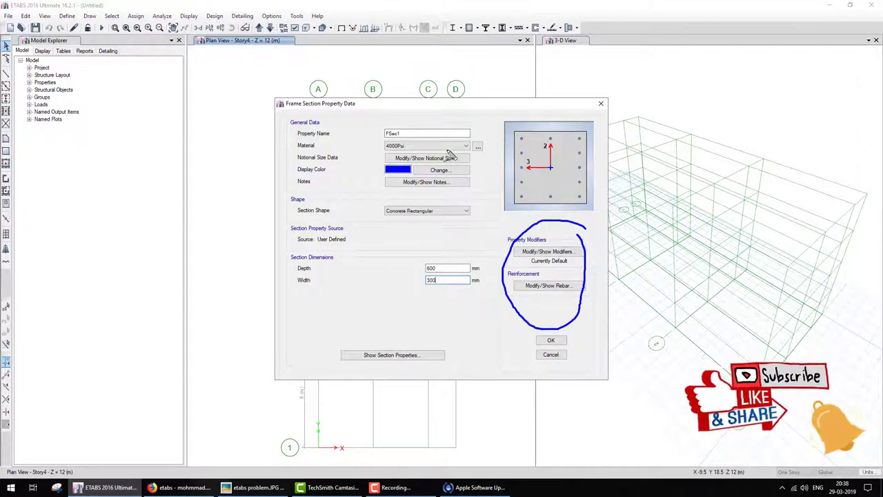
Step: Assign M30 material, name the section 'beam', and save it in both dialogs
drag(464, 147, 509, 137)
drag(450, 135, 507, 123)
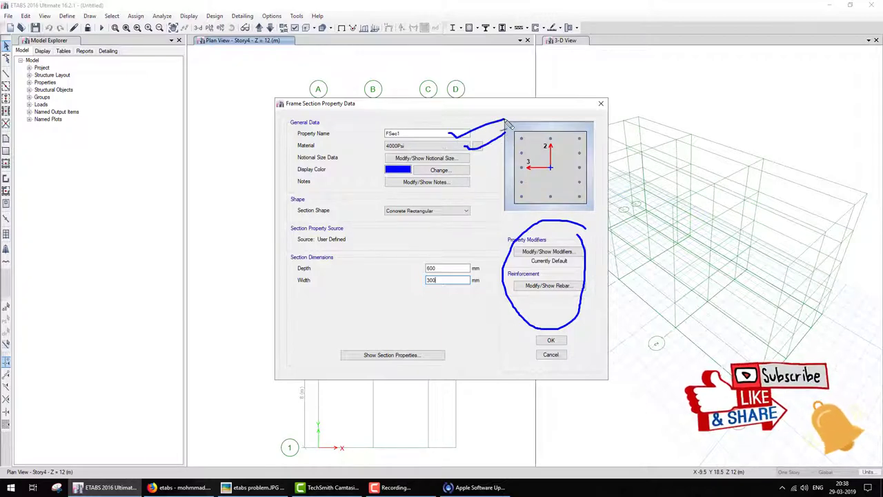
click(441, 145)
click(407, 174)
double_click(414, 133)
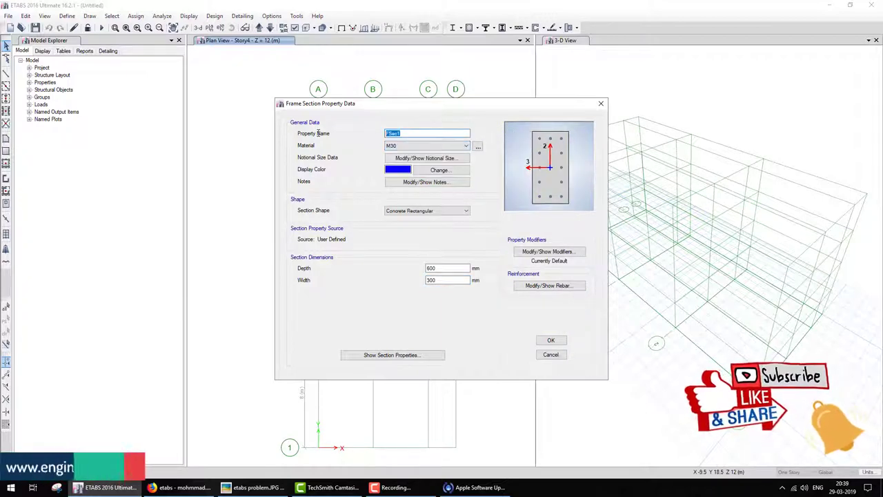
text(beam)
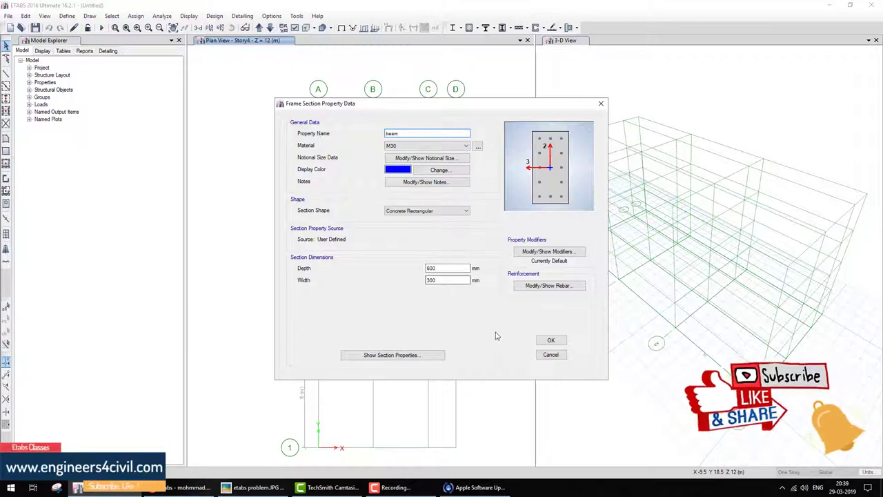
click(549, 340)
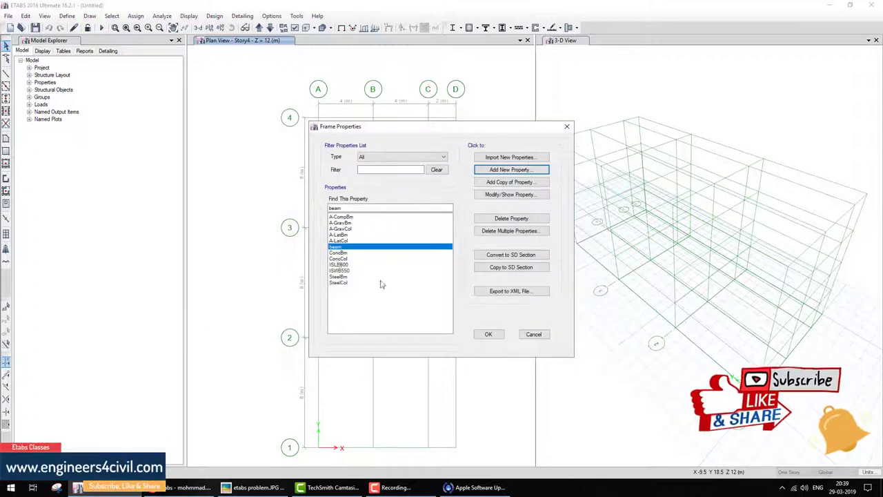
click(339, 248)
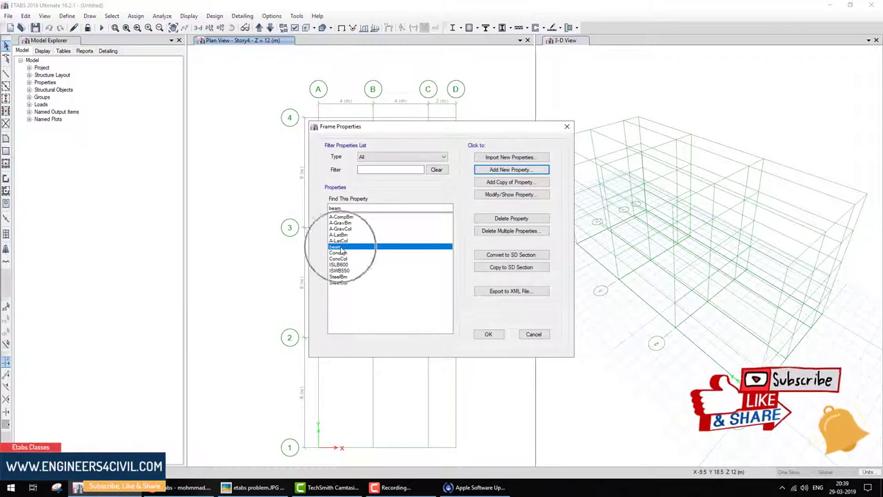
click(487, 334)
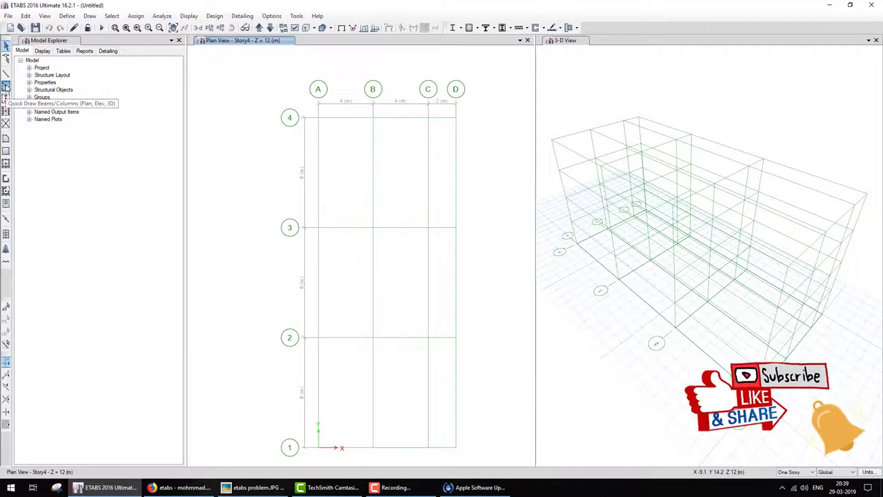
Step: Start Quick Draw Beams/Columns with the 'beam' section as the property
click(5, 85)
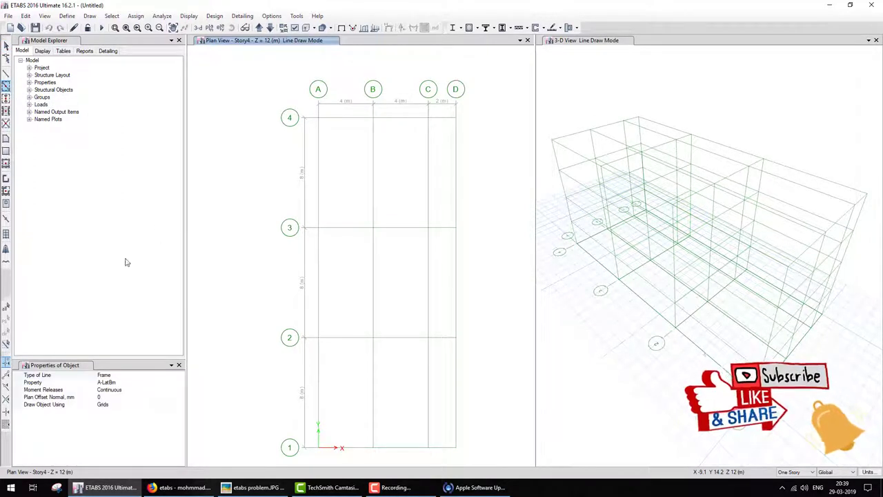
click(176, 383)
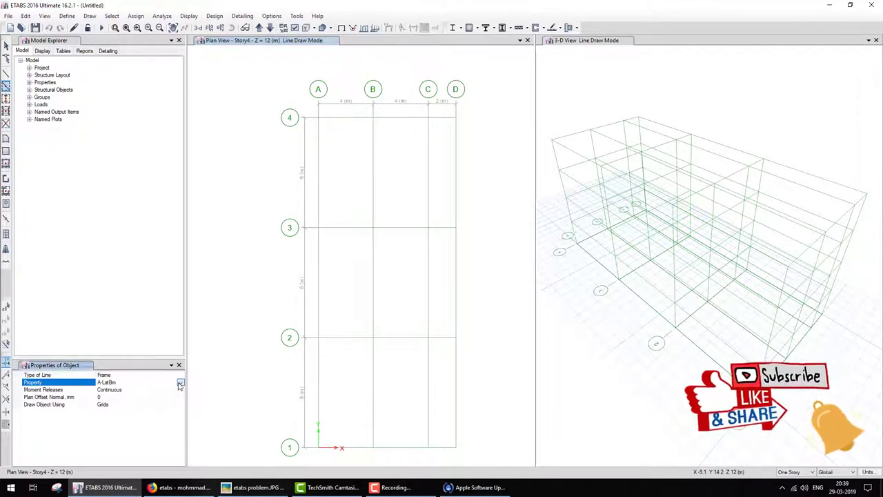
click(179, 384)
click(110, 427)
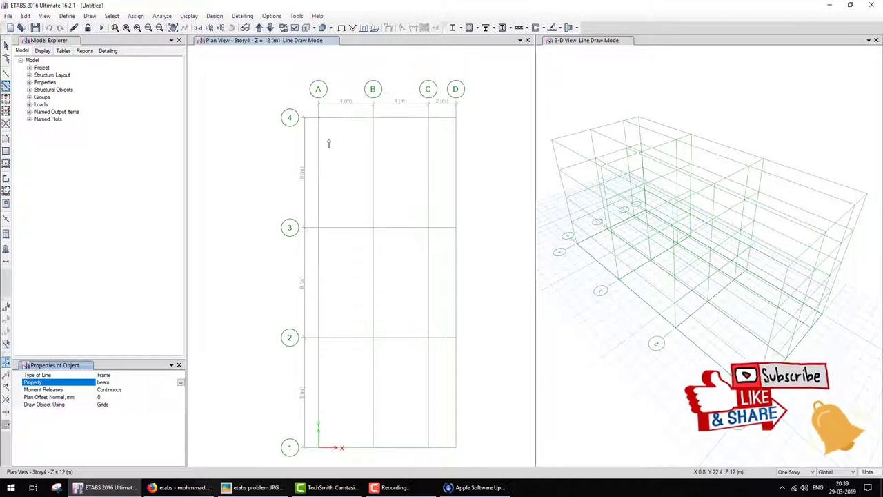
Step: Place beam spans A–B, B–C and C–D along grid 4, then select the three beams
drag(322, 122, 452, 126)
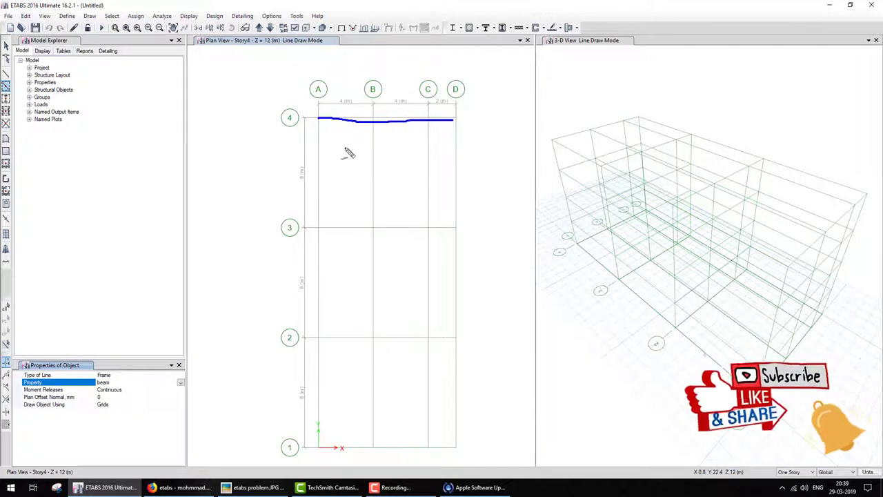
mouse_move(391, 136)
mouse_down()
mouse_move(406, 151)
mouse_move(442, 150)
mouse_up()
mouse_move(345, 122)
mouse_down()
mouse_move(364, 122)
mouse_move(351, 156)
mouse_up()
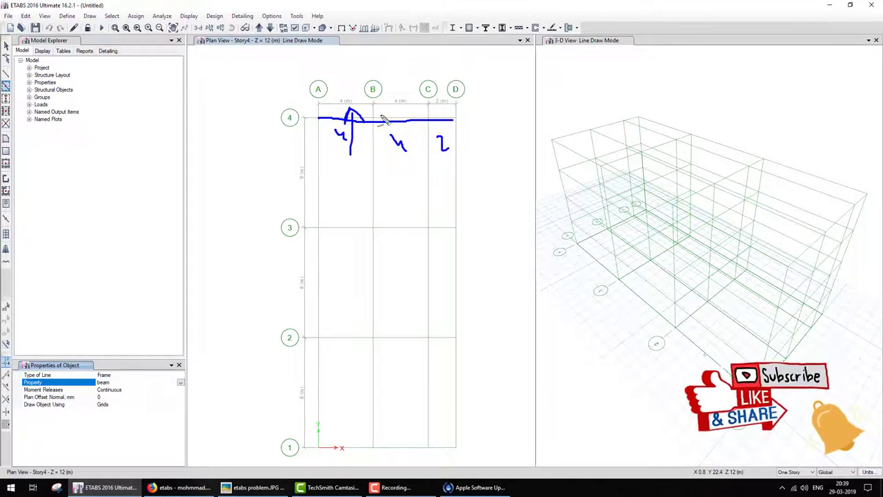
mouse_move(389, 109)
mouse_down()
mouse_move(390, 131)
mouse_move(400, 121)
mouse_move(398, 142)
mouse_up()
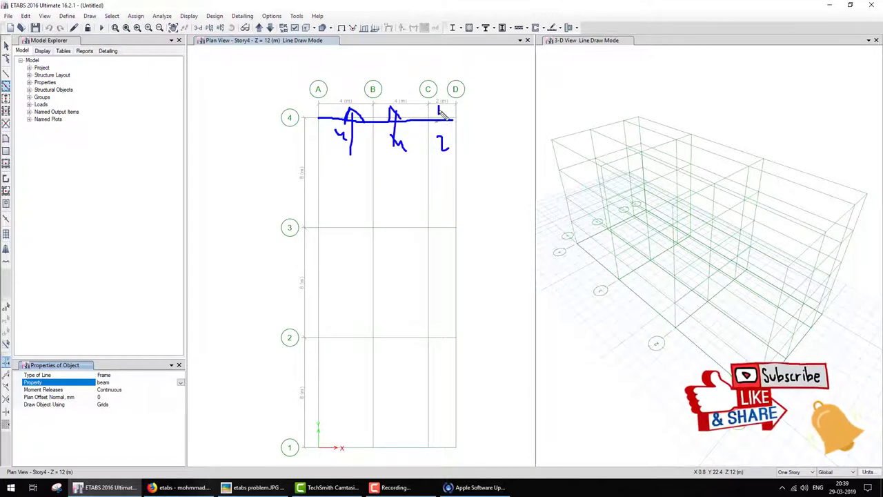
mouse_move(445, 109)
mouse_down()
mouse_move(448, 136)
mouse_move(404, 156)
mouse_up()
key(Escape)
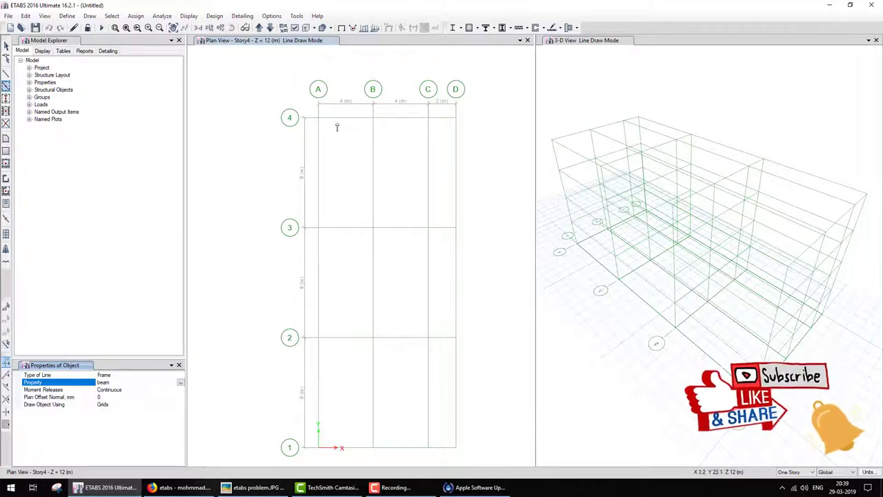
click(345, 119)
click(400, 119)
click(436, 121)
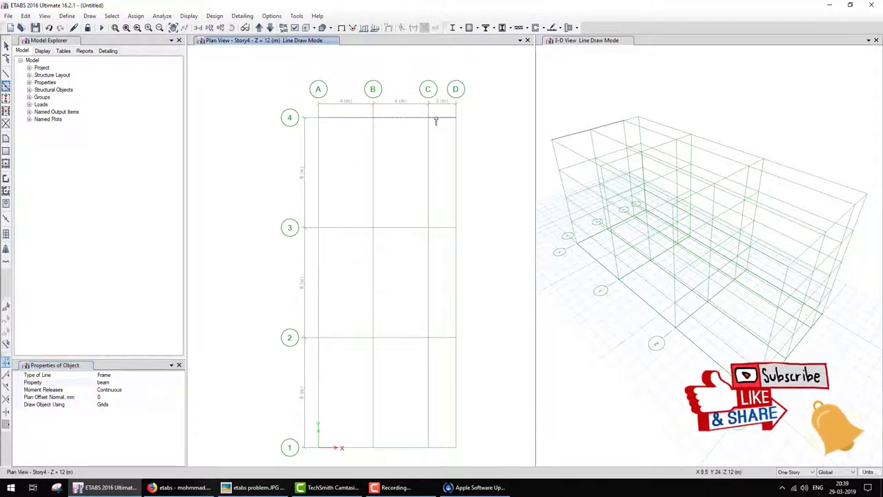
key(Escape)
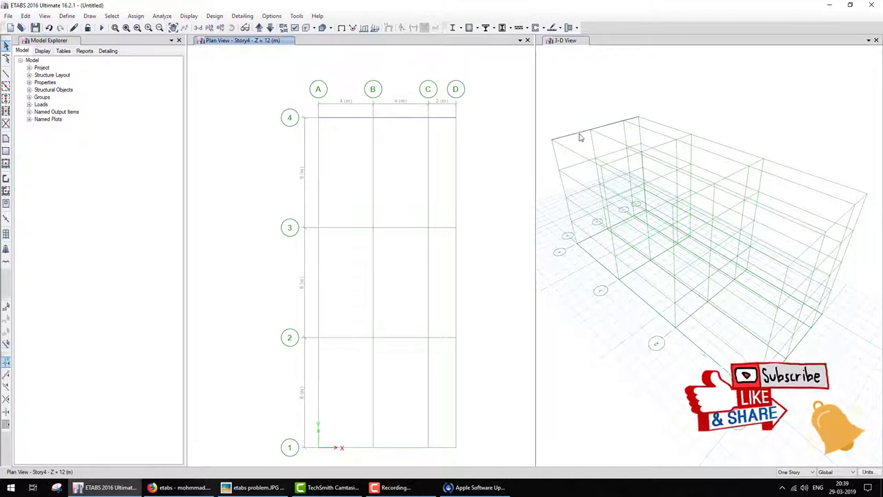
click(606, 128)
click(629, 121)
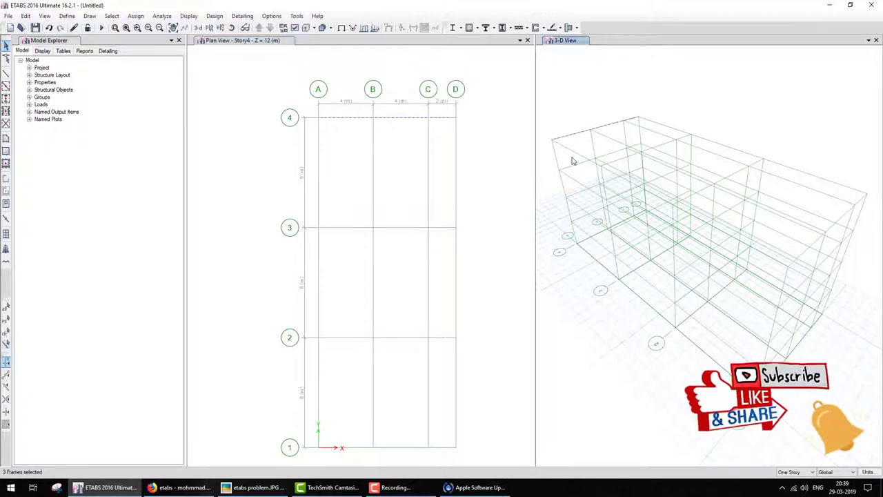
click(254, 487)
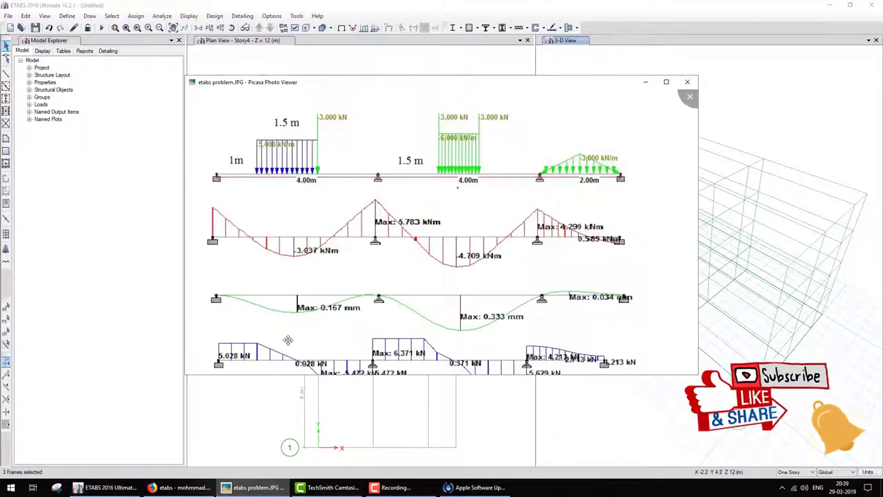
drag(222, 163, 219, 163)
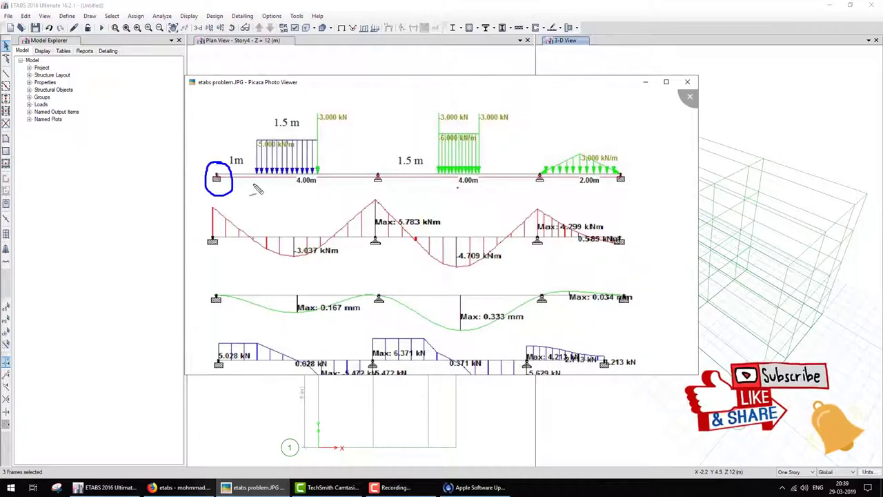
drag(637, 174, 621, 163)
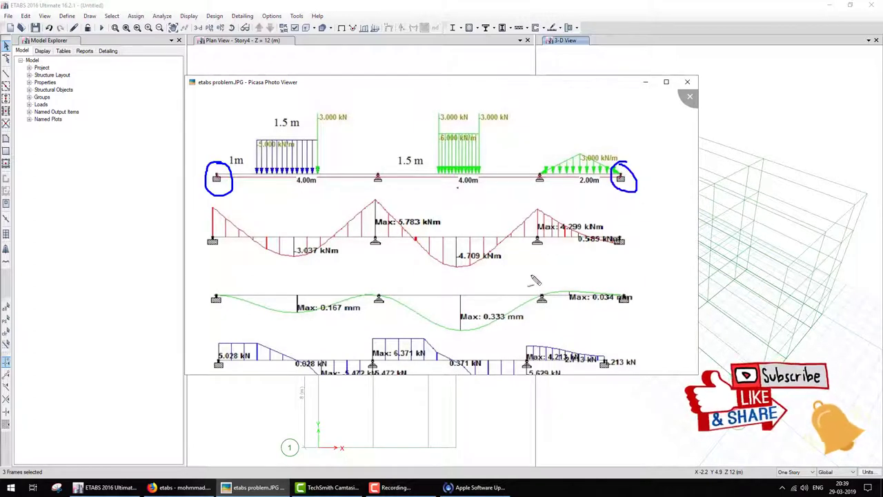
key(Escape)
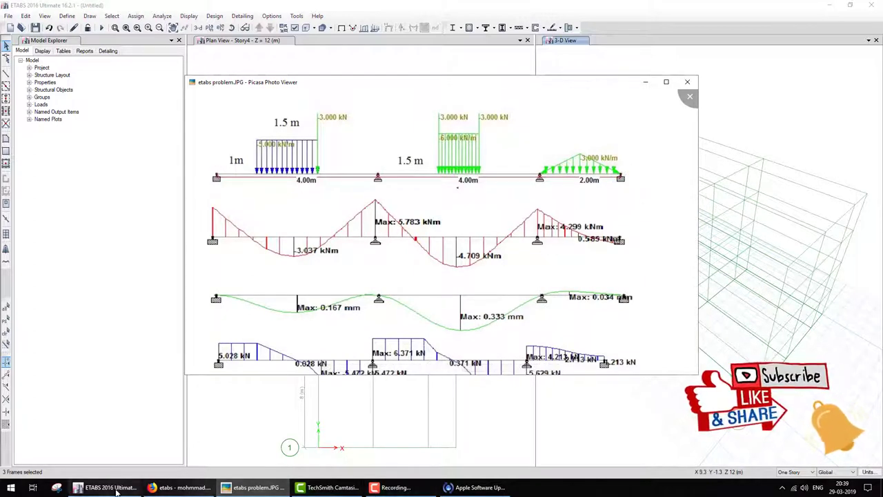
click(115, 488)
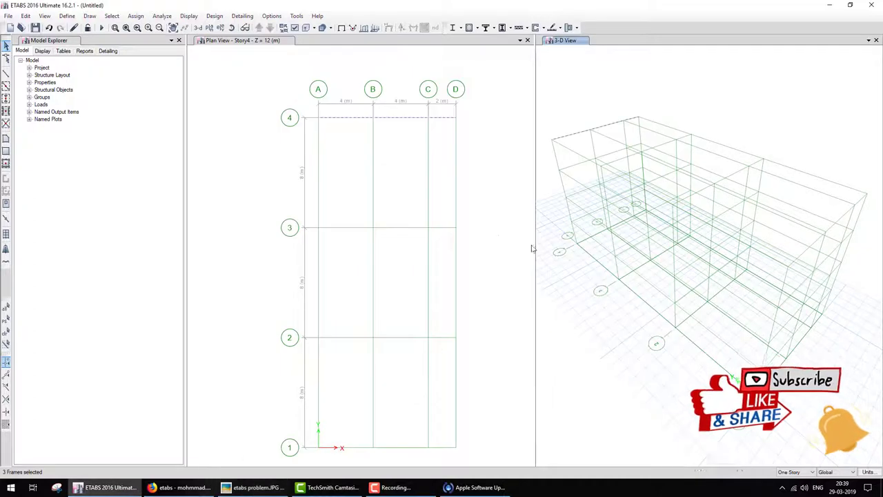
Step: Assign joint restraints to the beam's two end joints
click(552, 140)
click(638, 118)
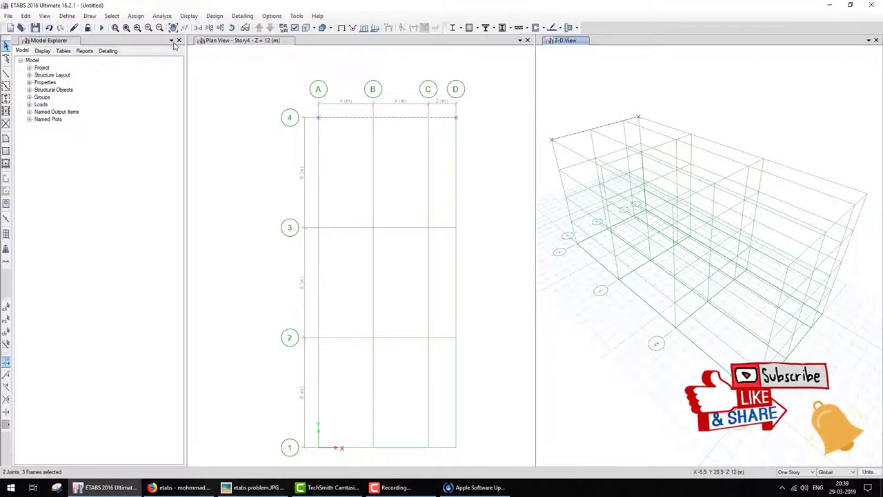
click(134, 16)
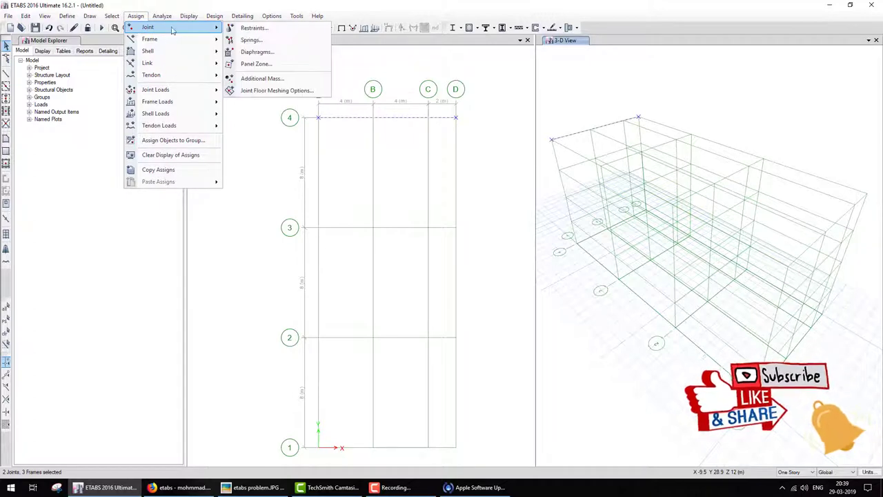
click(240, 28)
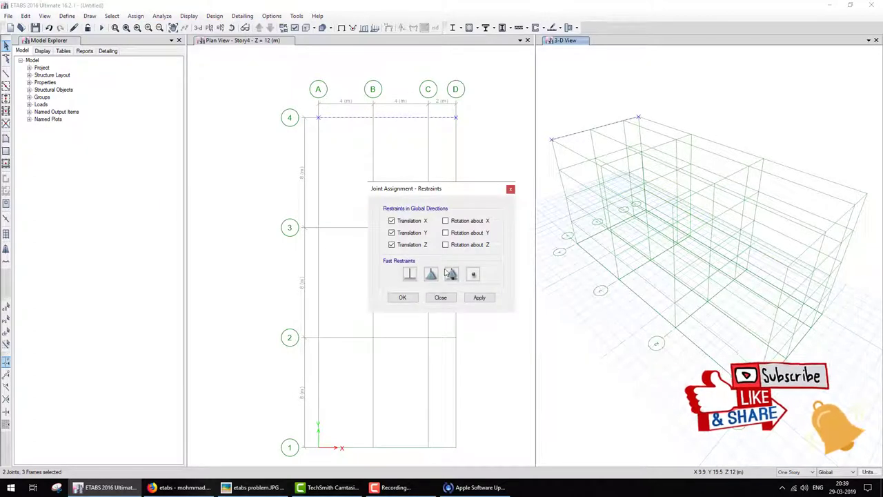
click(405, 297)
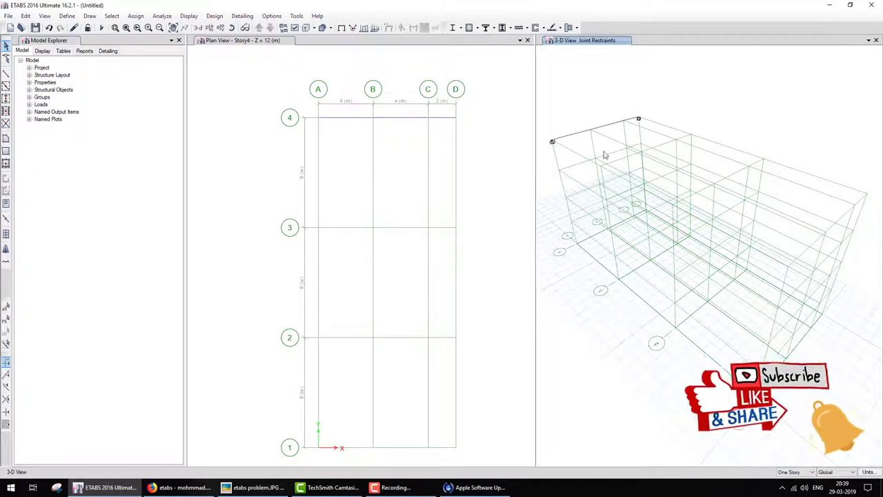
Step: Box-select the interior joints at grids B and C, assign pinned restraints, and return to the reference diagram
scroll(611, 149, up, 1)
scroll(619, 138, down, 1)
scroll(618, 137, down, 2)
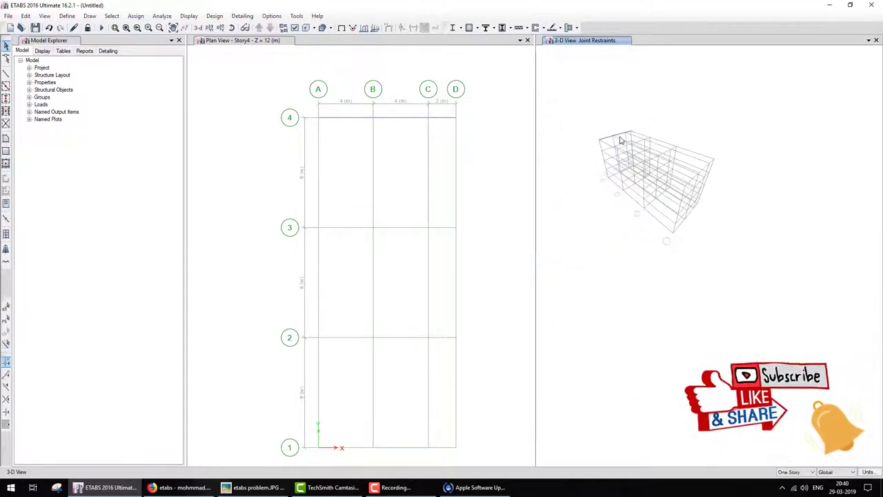
scroll(620, 141, up, 2)
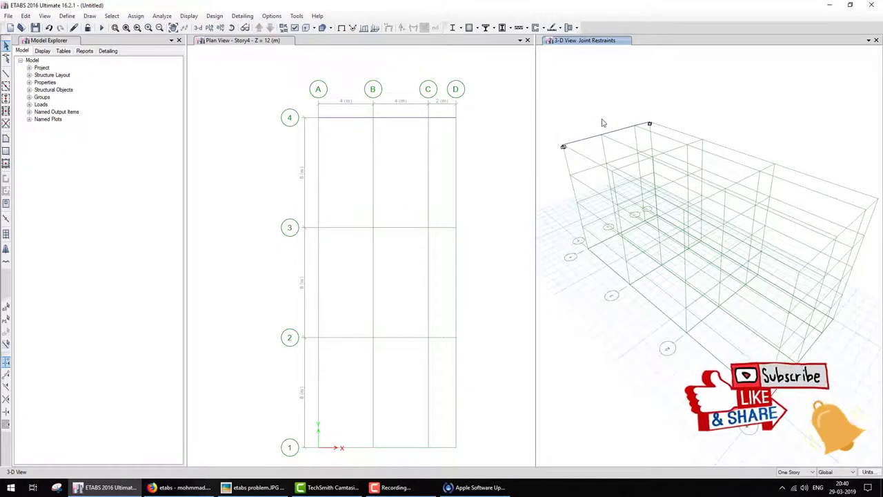
drag(591, 113, 641, 167)
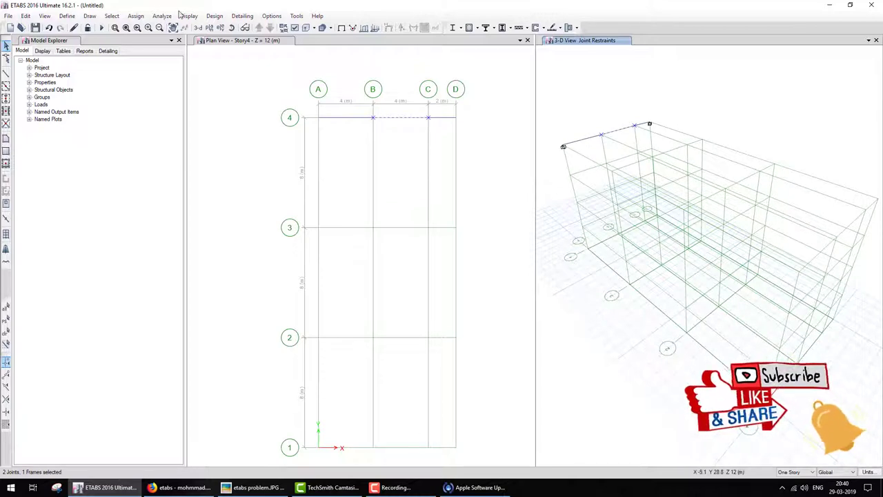
click(136, 16)
click(250, 26)
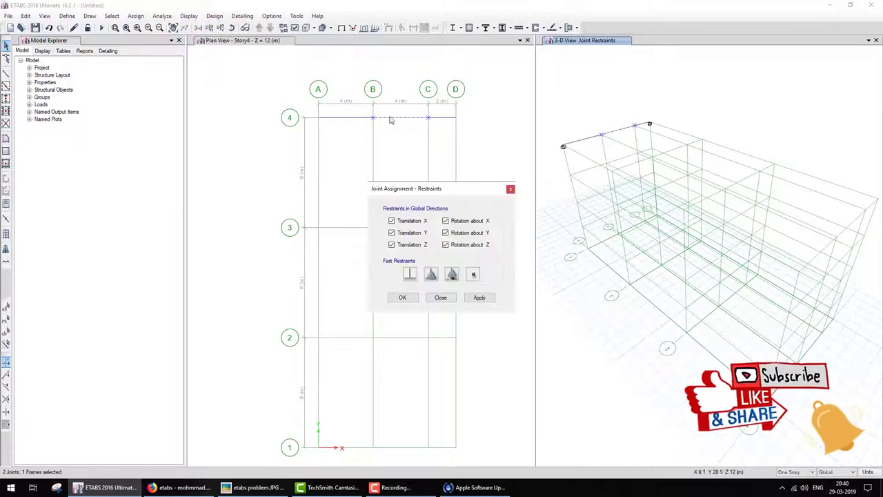
click(402, 297)
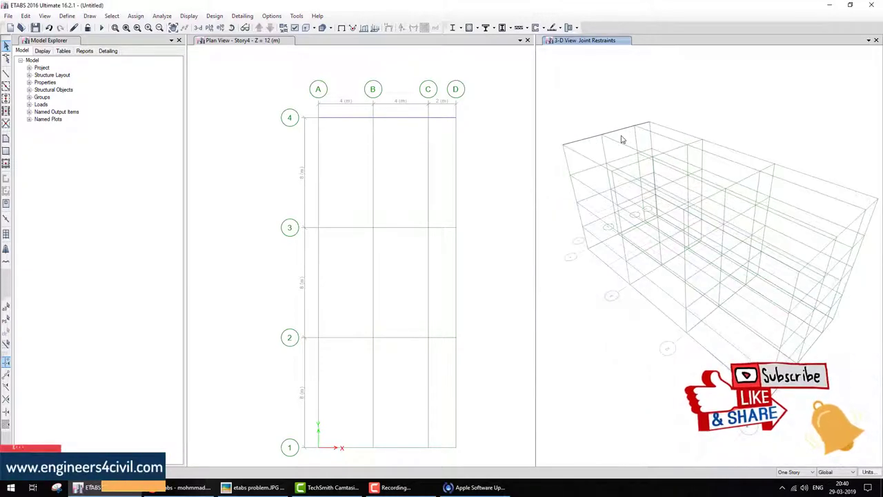
click(256, 487)
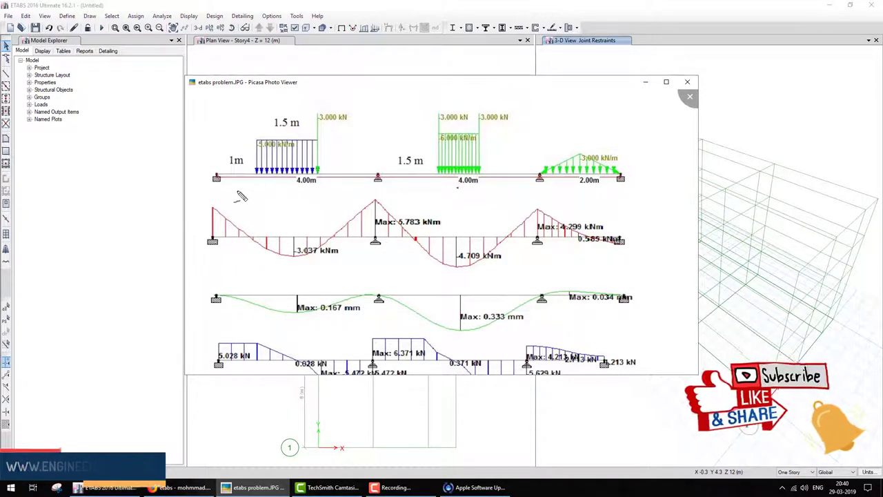
Step: Mark the 4 m first span, its 5 kN/m load and the load start on the diagram
mouse_move(228, 187)
mouse_down()
mouse_move(213, 199)
mouse_move(226, 207)
mouse_move(271, 199)
mouse_move(293, 207)
mouse_move(373, 203)
mouse_move(367, 211)
mouse_move(376, 224)
mouse_up()
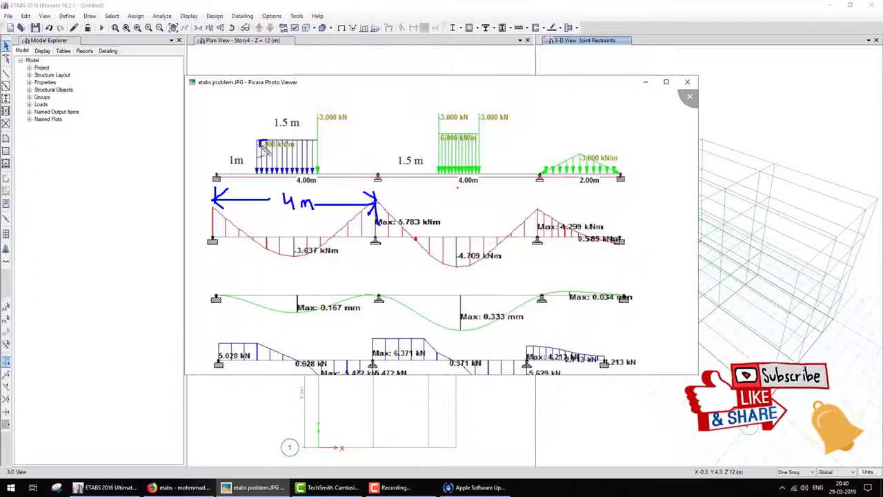
drag(262, 147, 261, 156)
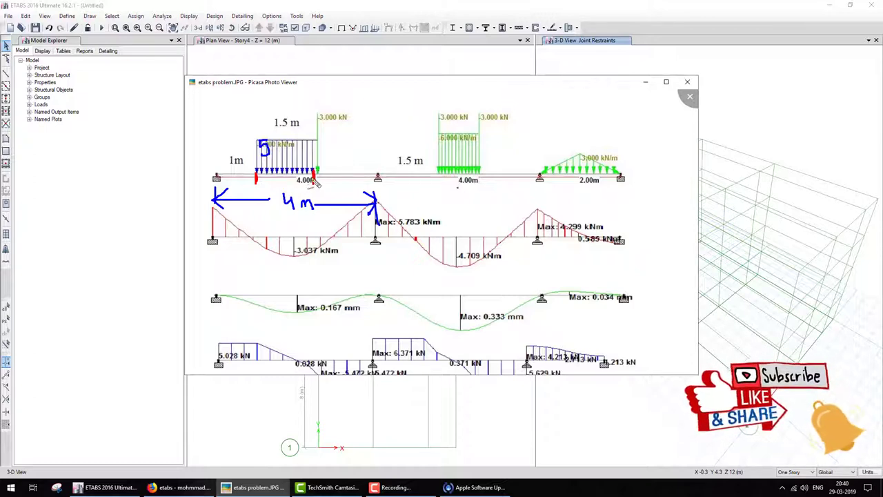
mouse_move(209, 116)
mouse_down()
mouse_move(209, 130)
mouse_move(317, 121)
mouse_up()
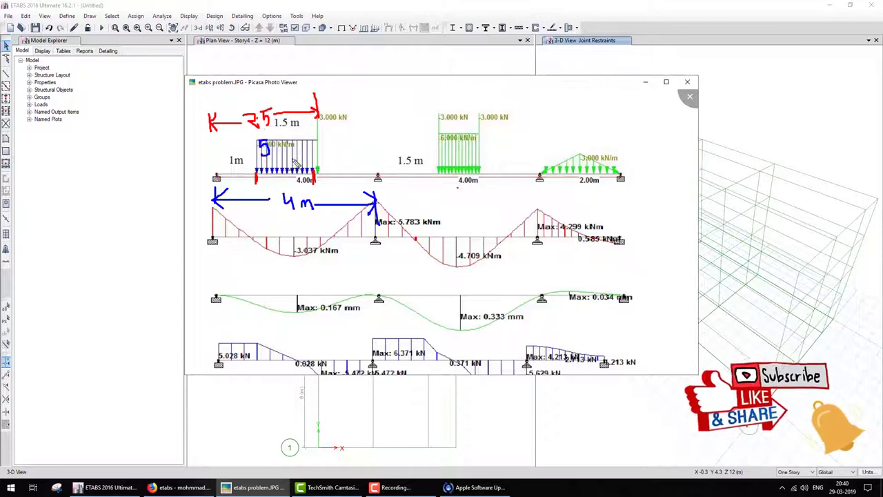
click(106, 487)
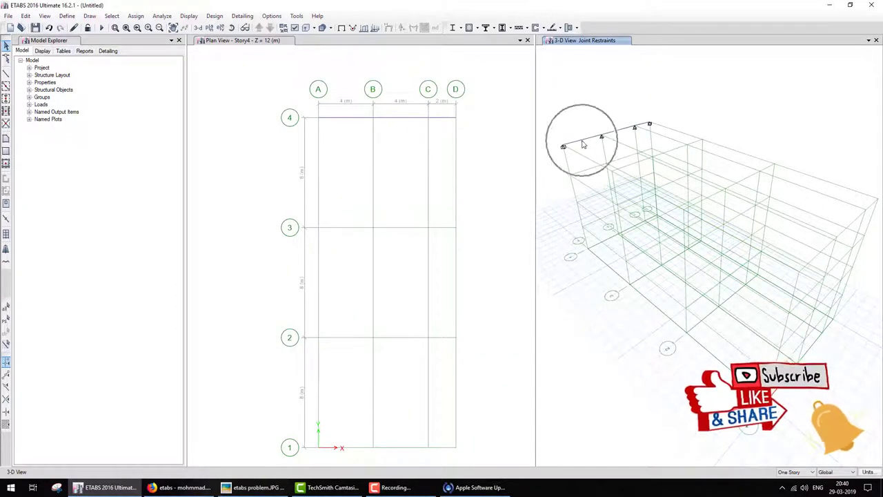
Step: Close the plan view, zoom to the top beam and select its first span
click(527, 41)
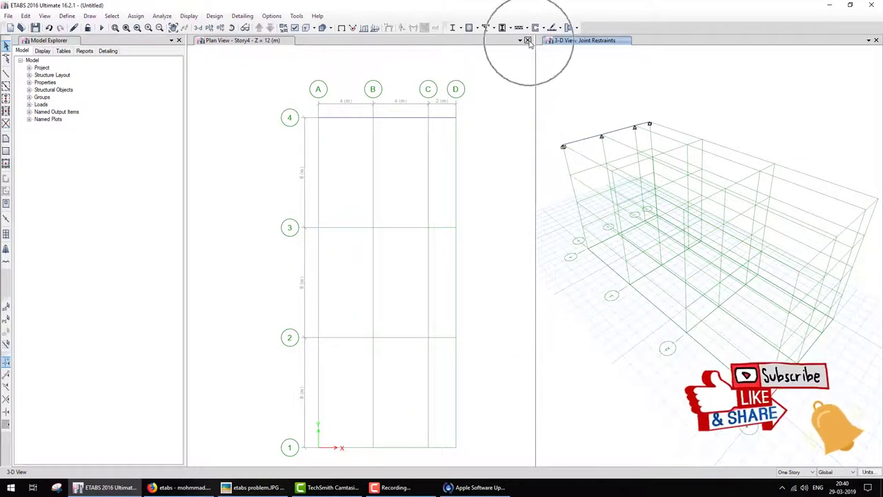
scroll(377, 92, up, 3)
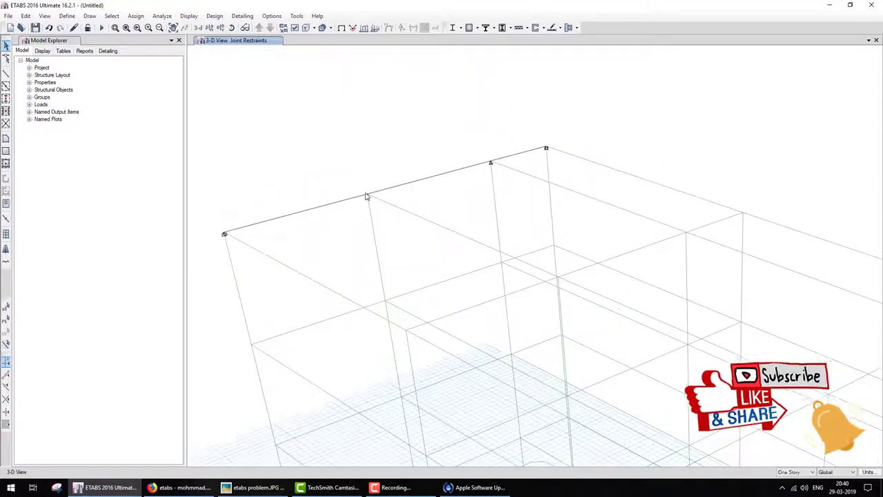
scroll(331, 197, up, 2)
scroll(331, 197, down, 2)
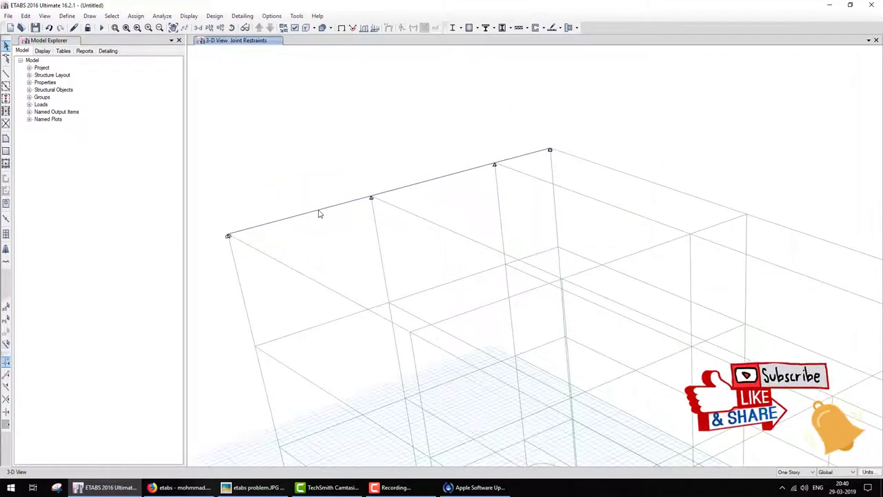
click(320, 213)
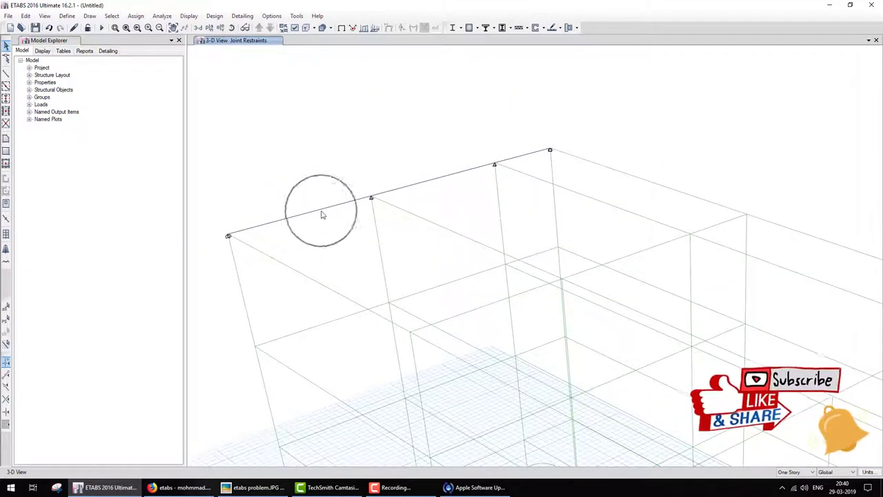
click(136, 15)
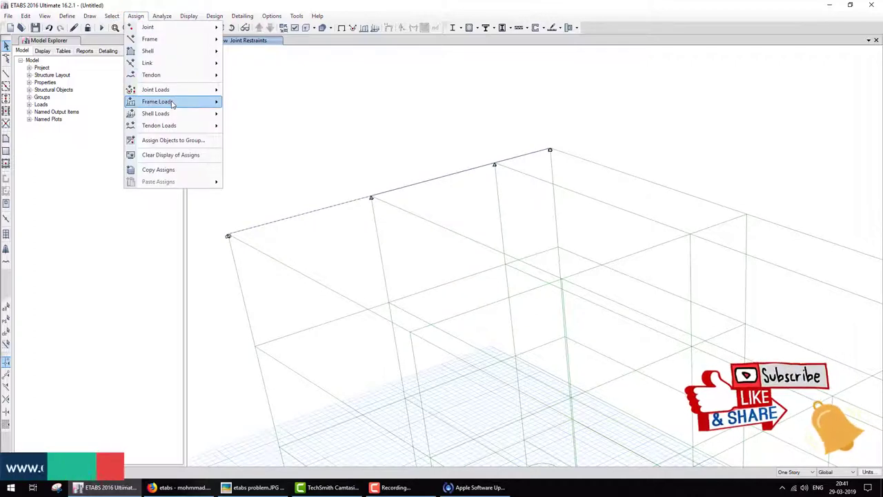
mouse_move(158, 101)
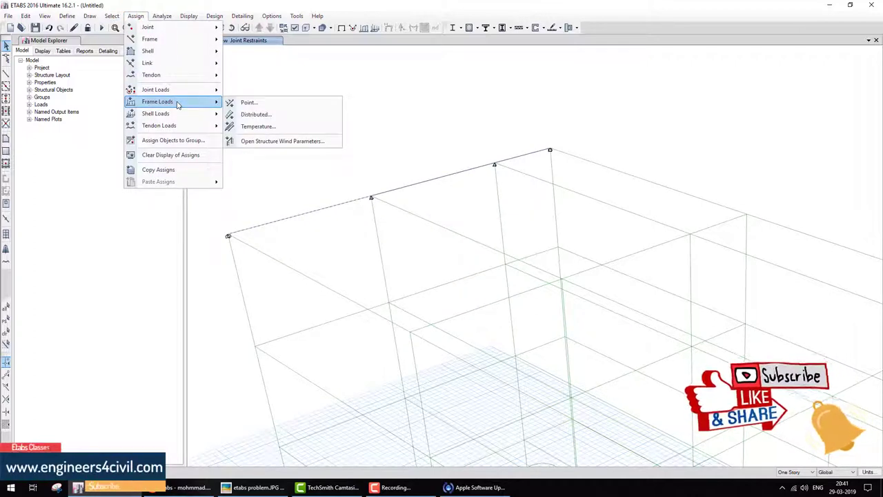
Step: Start a distributed frame load with absolute distances 1 m and 2.5 m
click(258, 116)
drag(428, 167, 522, 75)
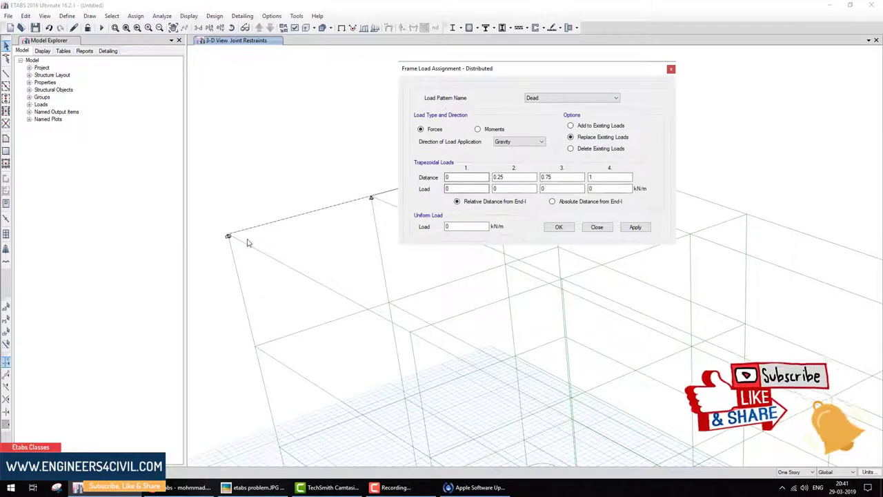
double_click(455, 177)
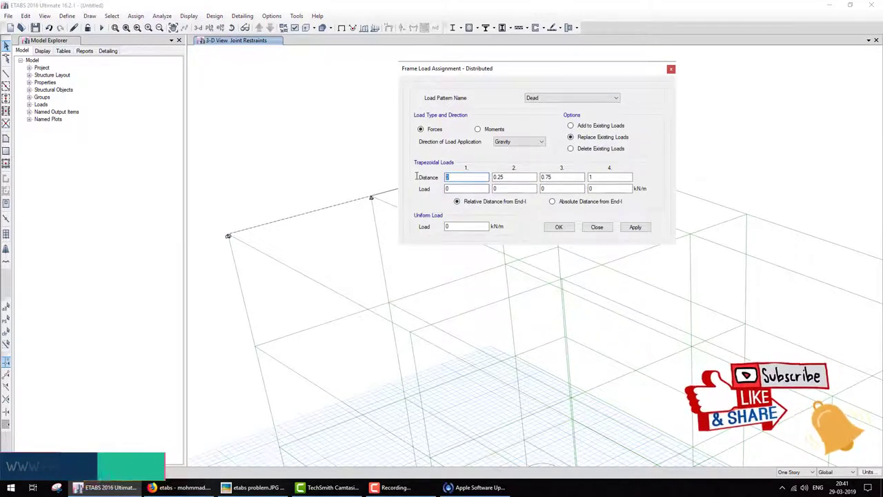
text(1)
key(Tab)
text(5)
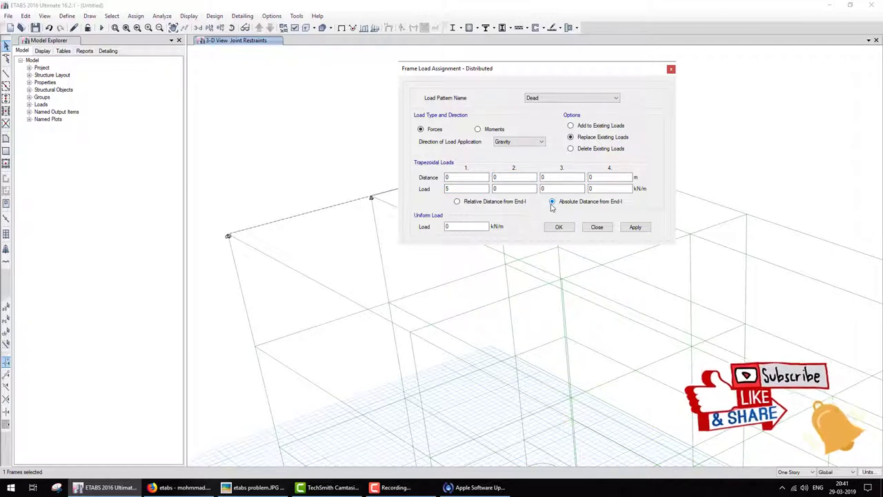
click(552, 202)
click(460, 177)
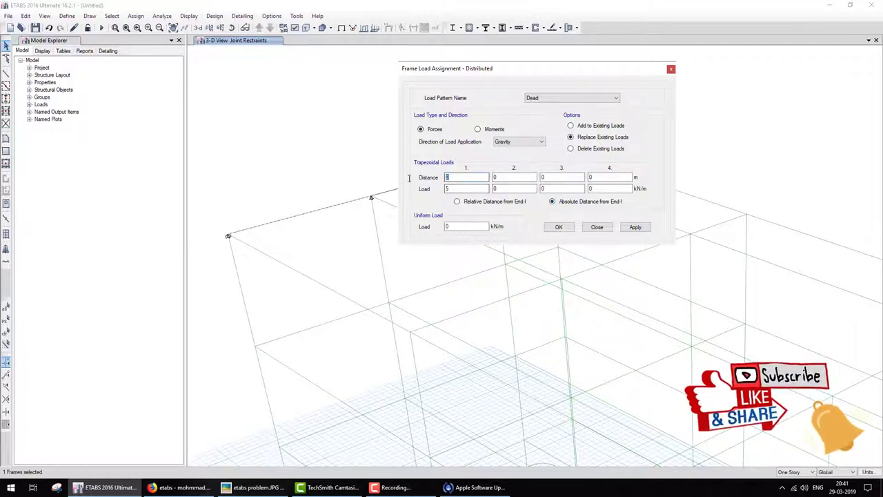
text(1)
click(507, 180)
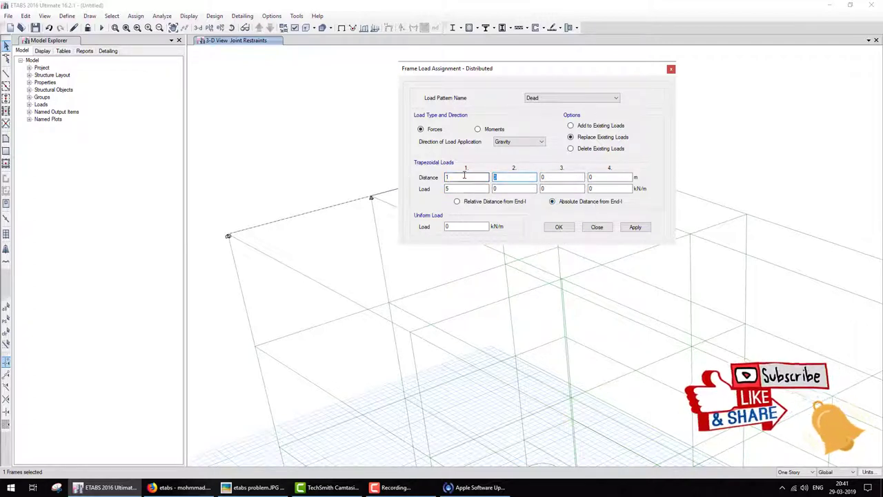
text(2.5)
key(Tab)
text(5)
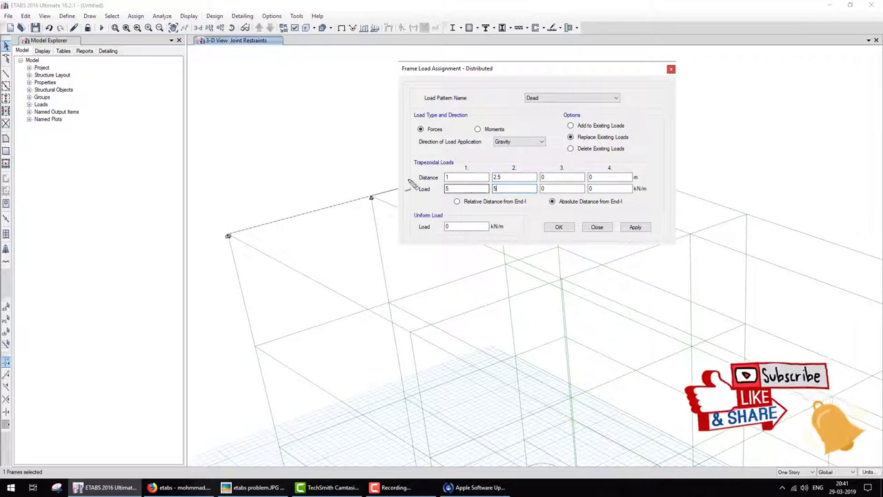
Step: Sketch the 5 kN/m load over its 1.5 m length, then apply the load
mouse_move(254, 229)
mouse_down()
mouse_move(250, 202)
mouse_move(259, 219)
mouse_up()
drag(247, 175, 238, 191)
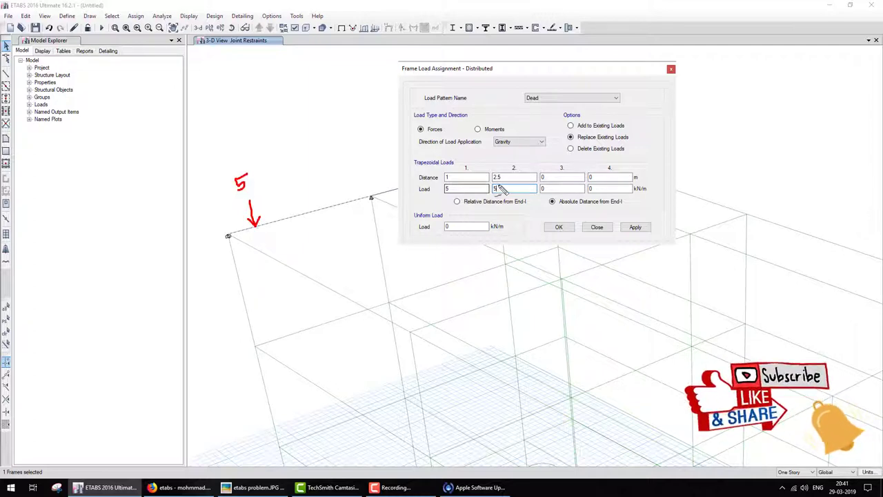
drag(504, 178, 527, 170)
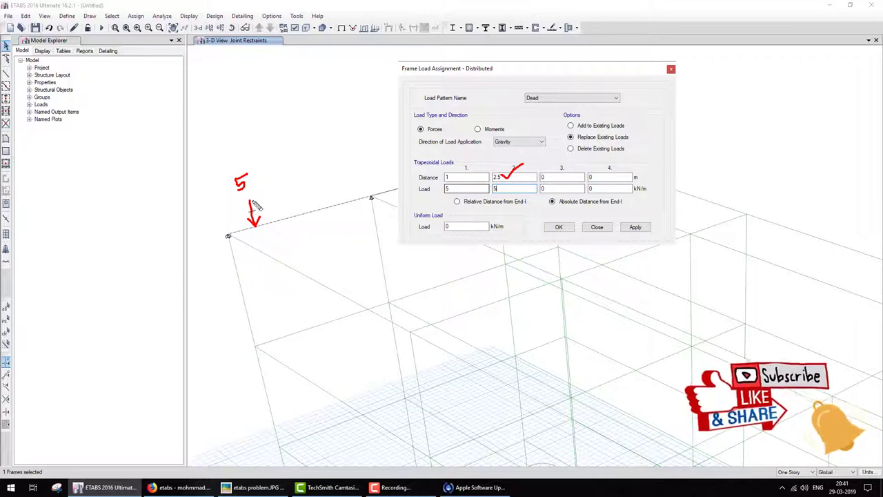
mouse_move(252, 201)
mouse_down()
mouse_move(309, 191)
mouse_move(316, 214)
mouse_move(318, 200)
mouse_move(282, 219)
mouse_move(287, 211)
mouse_up()
mouse_move(297, 170)
mouse_down()
mouse_move(298, 182)
mouse_move(303, 166)
mouse_up()
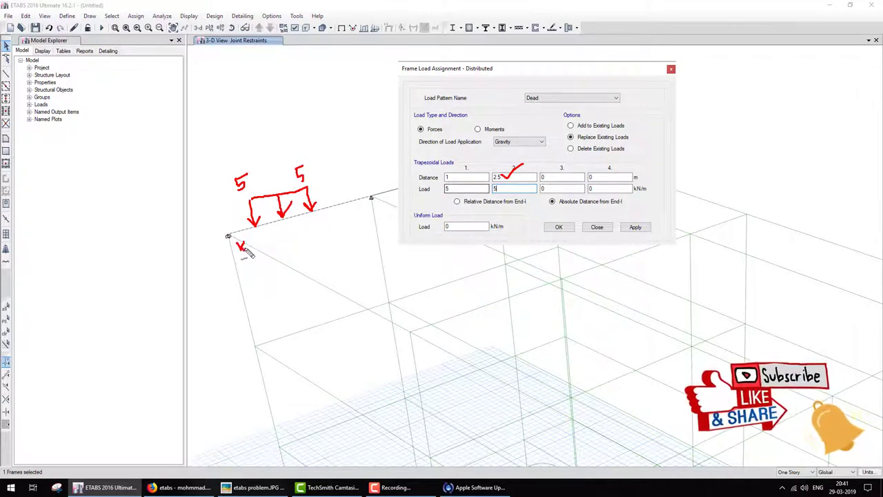
drag(246, 251, 320, 231)
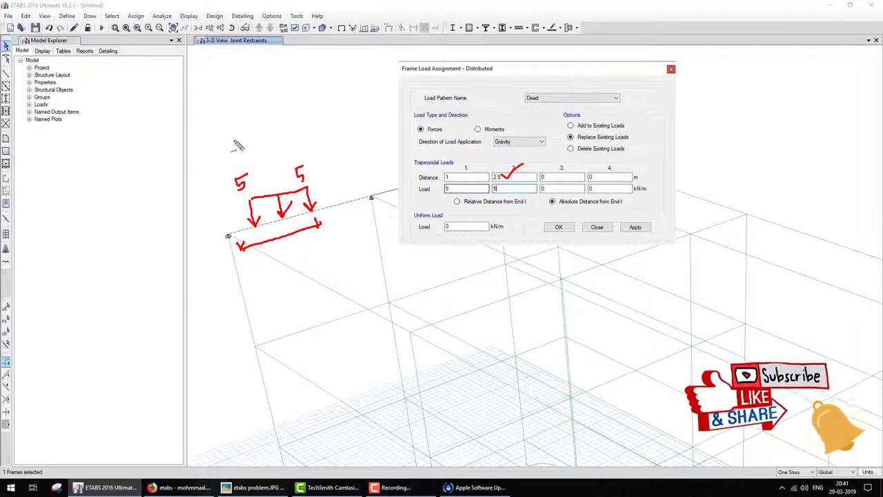
mouse_move(229, 139)
mouse_down()
mouse_move(230, 151)
mouse_move(282, 146)
mouse_up()
mouse_move(247, 114)
mouse_down()
mouse_move(248, 135)
mouse_move(274, 109)
mouse_up()
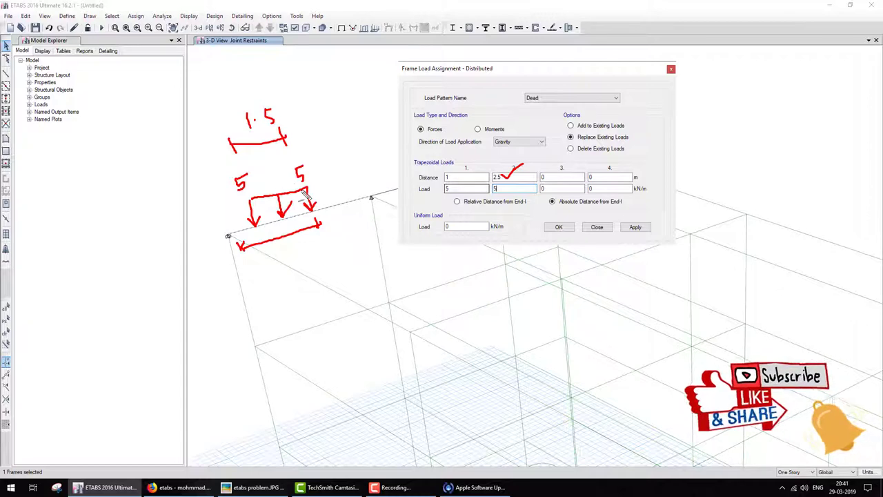
click(558, 227)
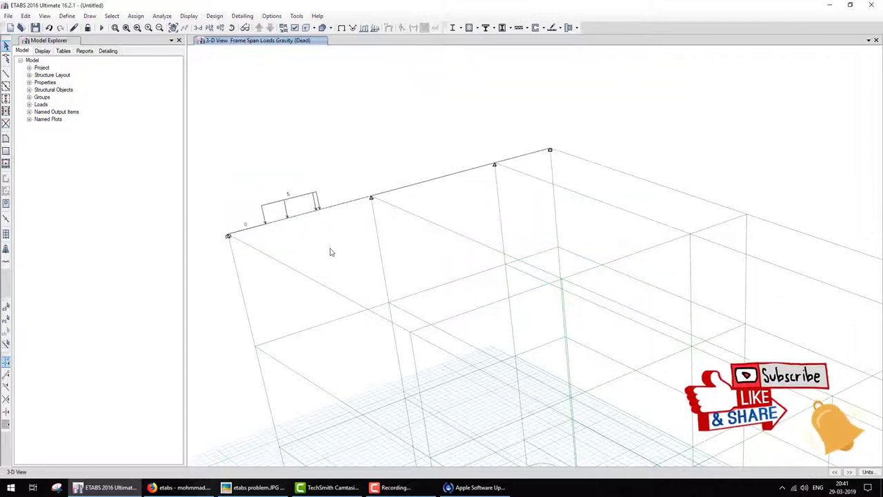
Step: Mark the load end and the 3 kN point load at 2.5 m on the diagram
key(alt+Tab)
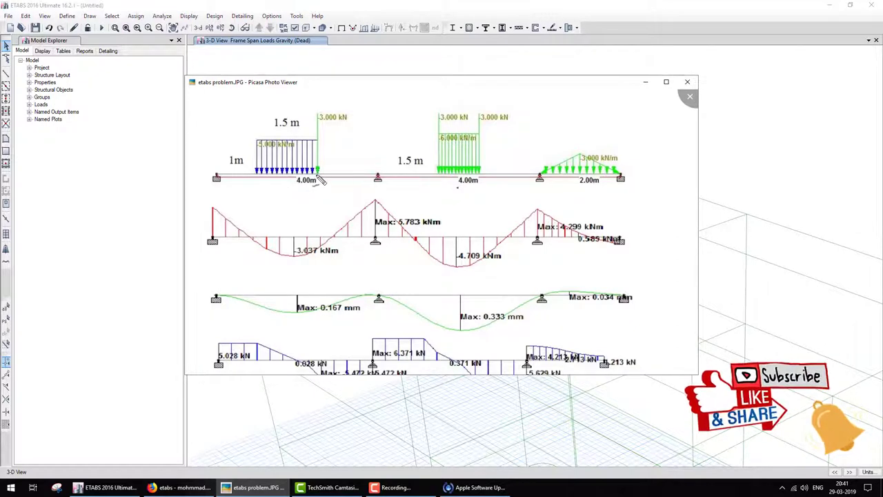
drag(317, 169, 316, 200)
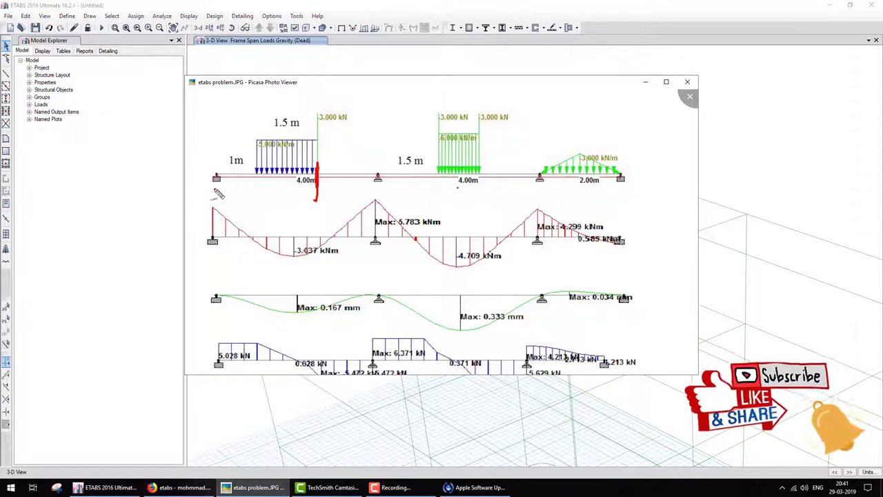
mouse_move(214, 169)
mouse_down()
mouse_move(214, 200)
mouse_move(317, 196)
mouse_move(311, 203)
mouse_up()
mouse_move(356, 109)
mouse_down()
mouse_move(337, 103)
mouse_move(348, 146)
mouse_up()
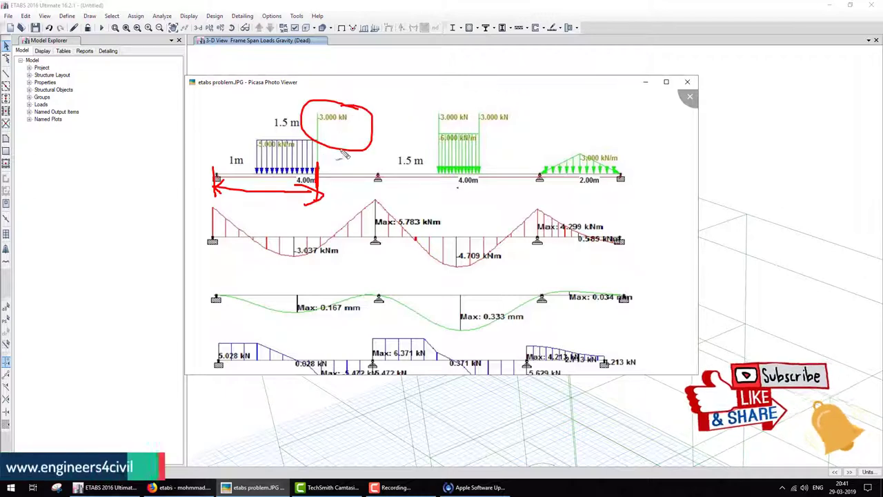
key(Escape)
key(alt+Tab)
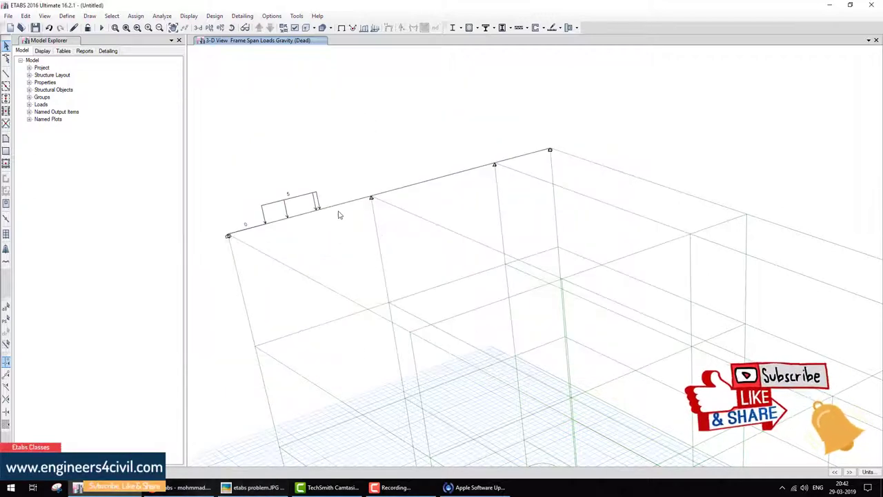
Step: Assign a 3 kN point load at absolute distance 2.5 m on the first span
click(128, 17)
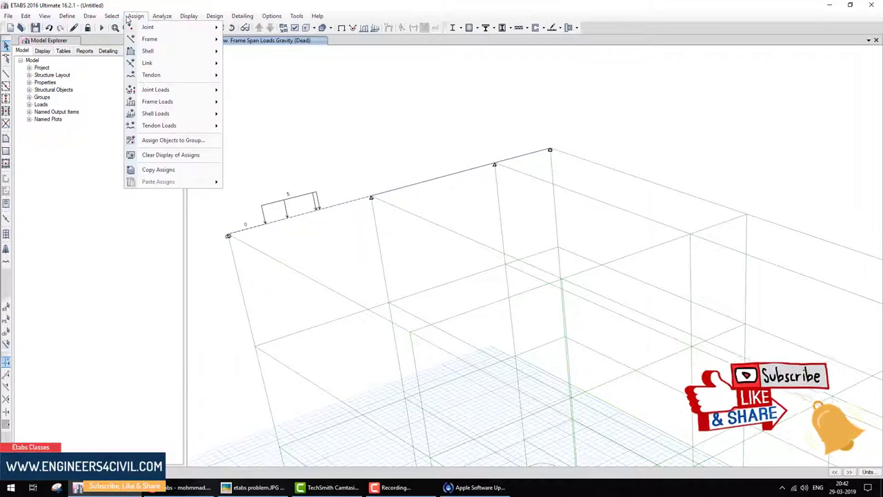
mouse_move(157, 101)
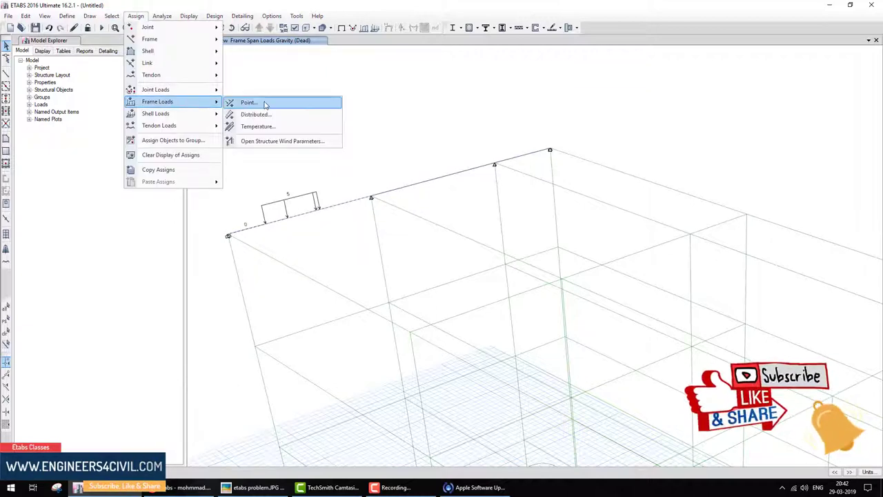
click(265, 105)
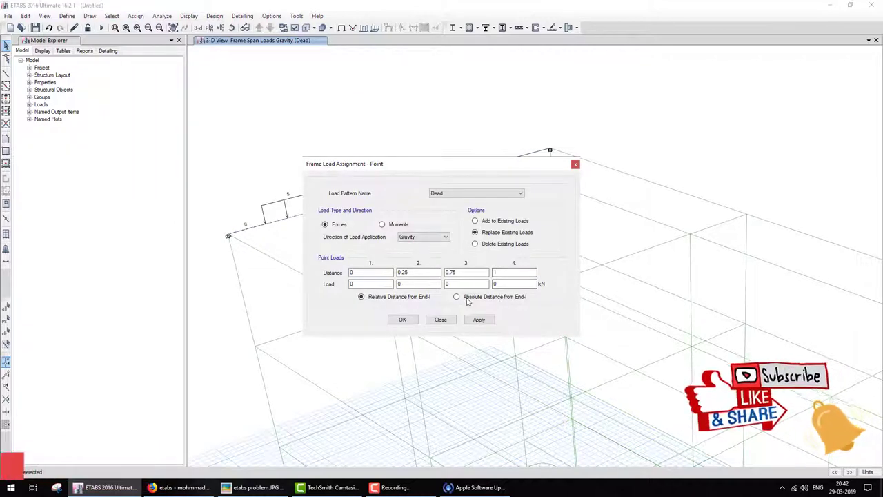
click(457, 296)
double_click(366, 272)
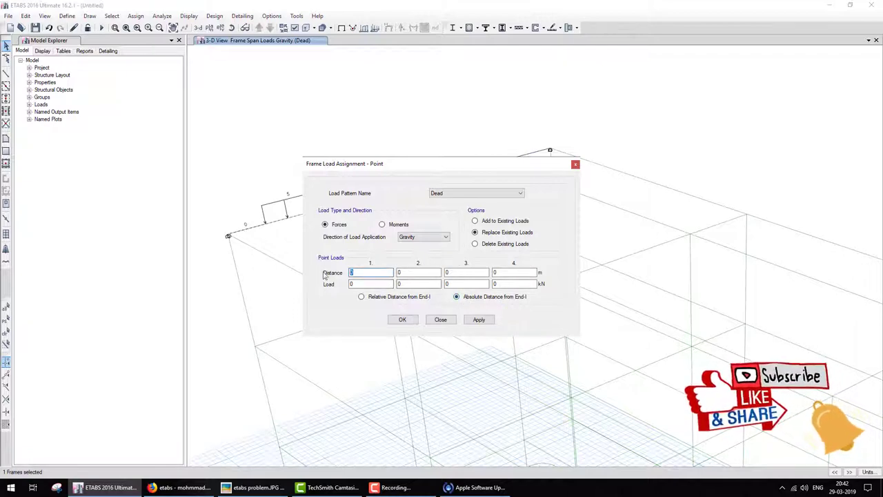
text(2.5)
key(Tab)
text(3)
drag(386, 165, 529, 150)
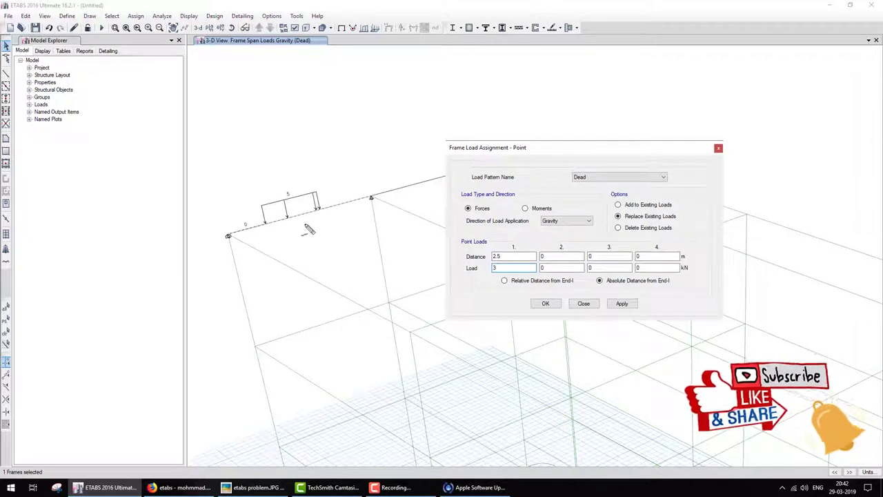
drag(326, 215, 269, 274)
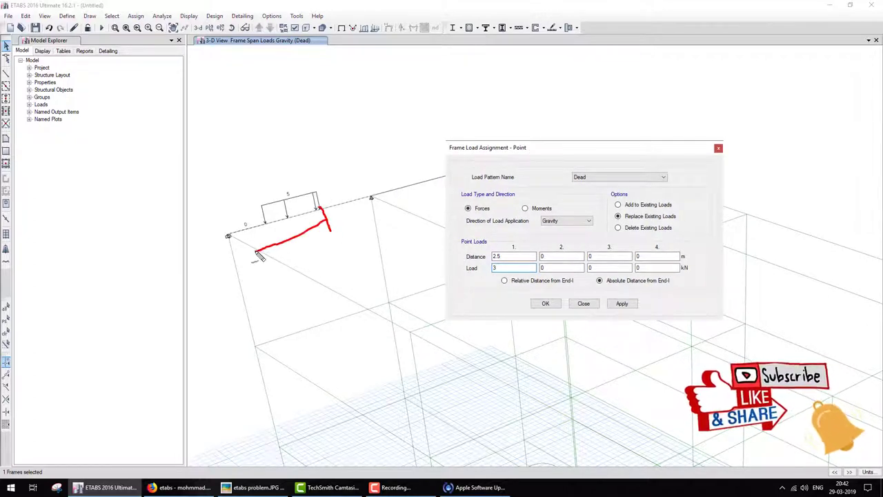
mouse_move(305, 146)
mouse_down()
mouse_move(324, 210)
mouse_move(337, 193)
mouse_move(330, 232)
mouse_up()
drag(307, 115, 338, 138)
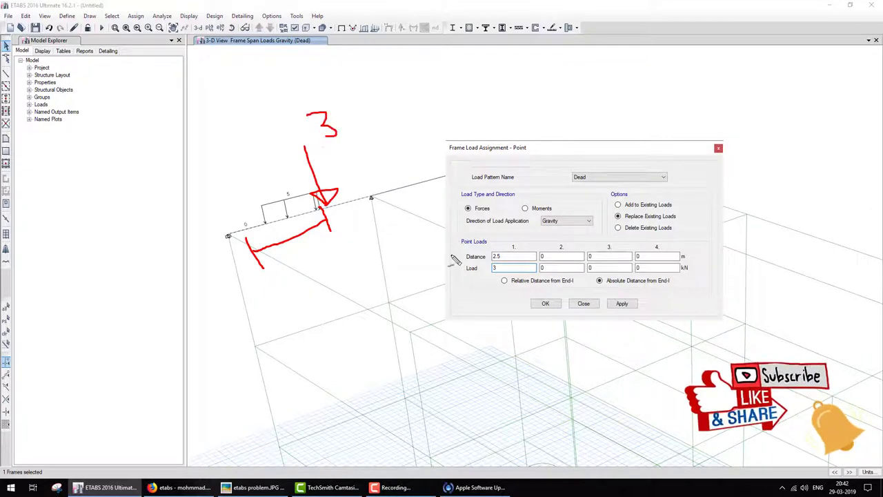
key(Escape)
click(545, 303)
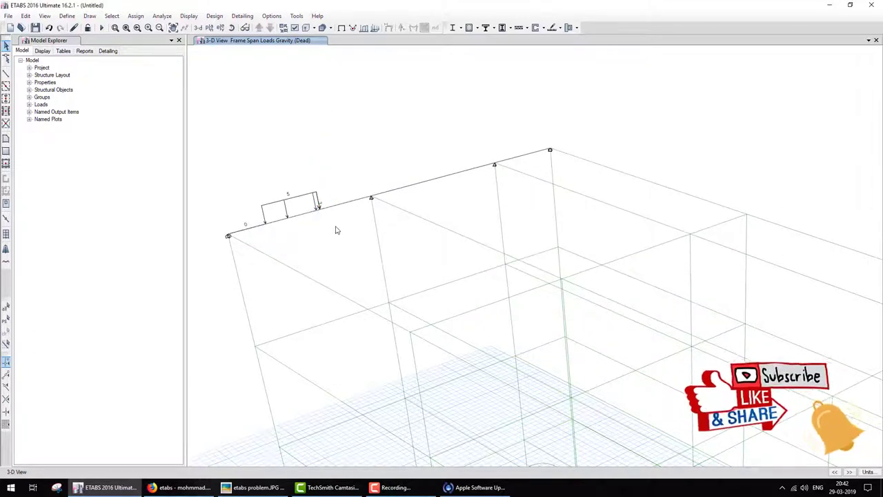
scroll(330, 220, up, 3)
scroll(345, 221, down, 2)
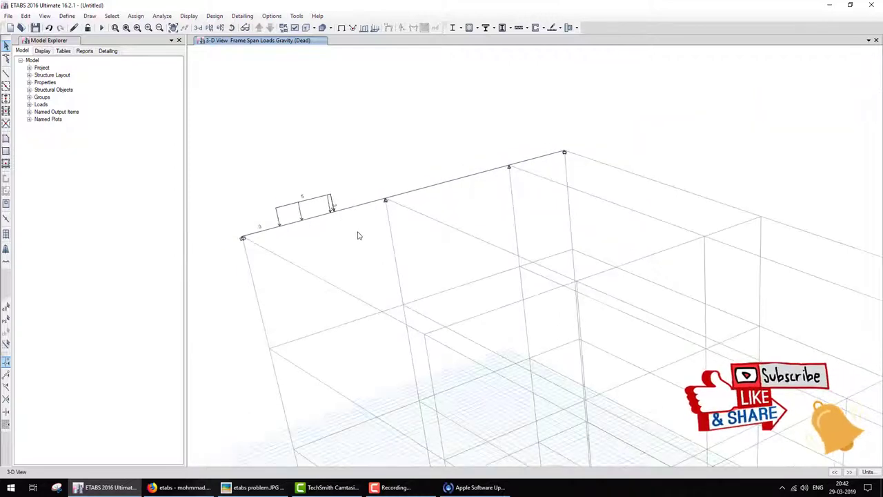
click(254, 487)
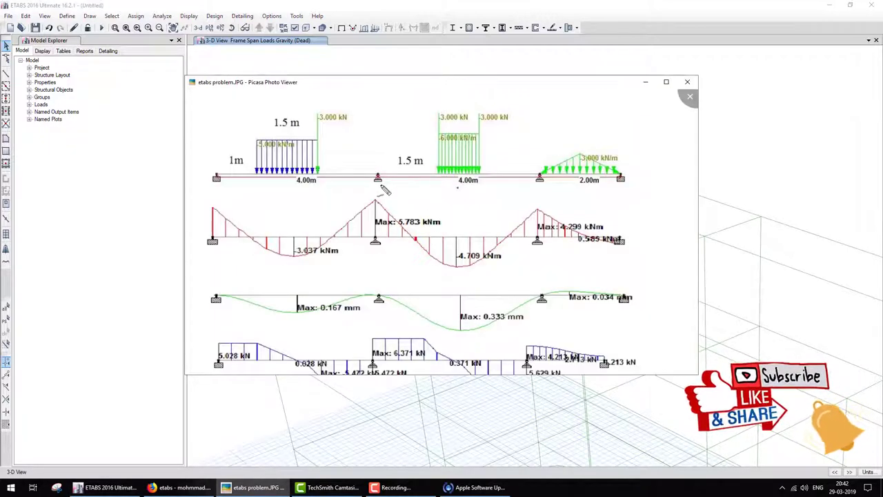
mouse_move(376, 185)
mouse_down()
mouse_move(378, 207)
mouse_move(554, 202)
mouse_move(546, 213)
mouse_up()
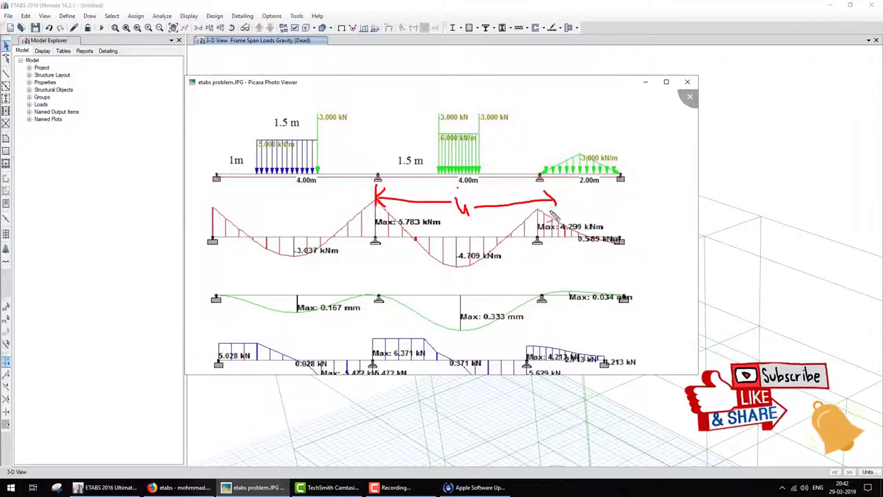
drag(438, 177, 439, 187)
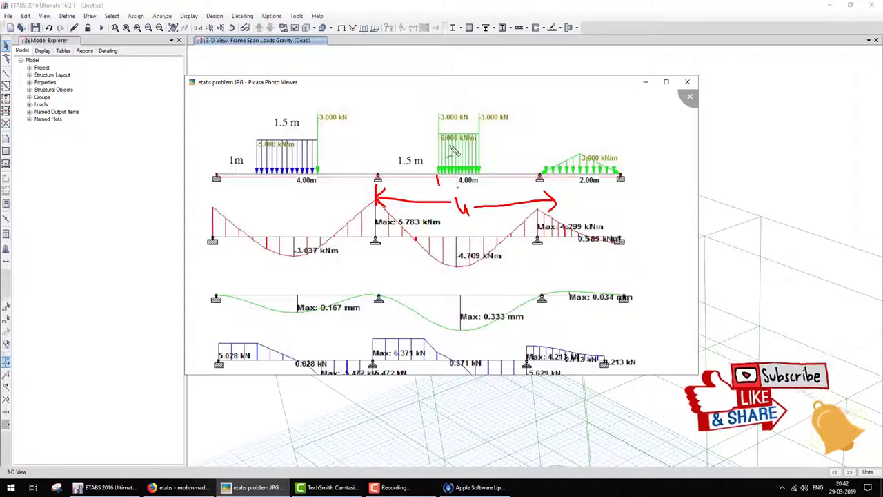
drag(458, 159, 439, 159)
mouse_move(447, 151)
mouse_down()
mouse_move(446, 165)
mouse_move(472, 166)
mouse_move(457, 148)
mouse_move(483, 141)
mouse_up()
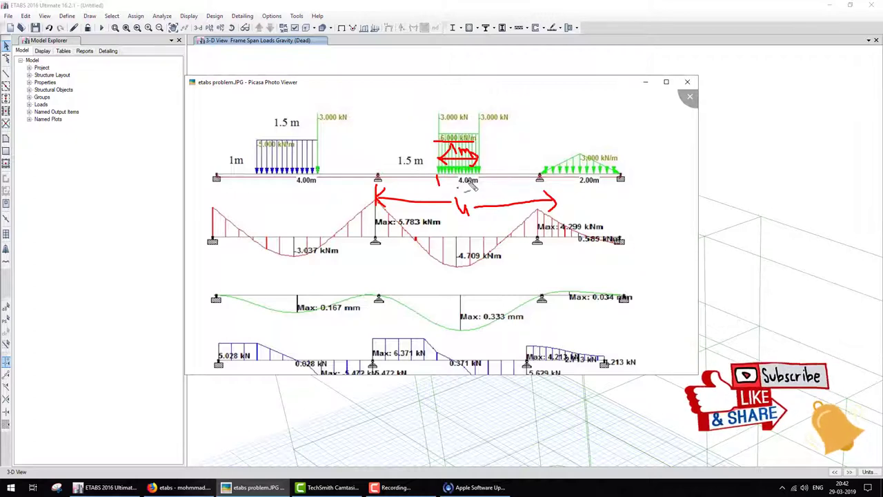
key(Escape)
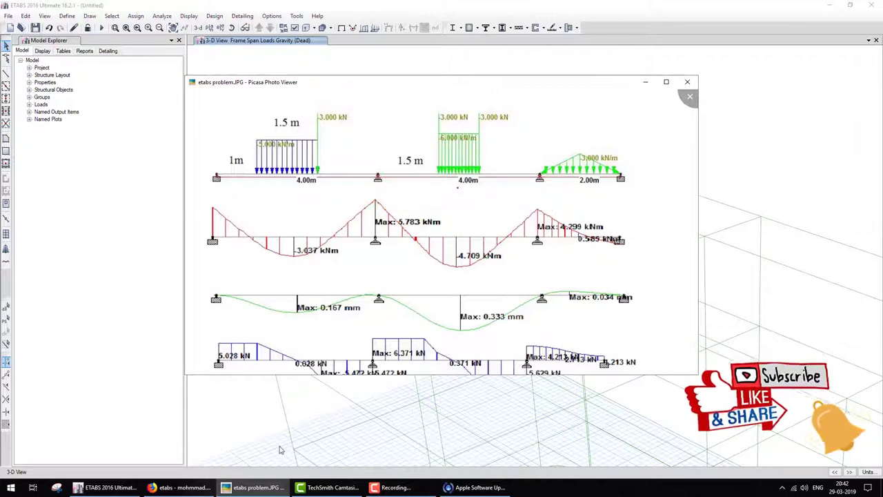
click(129, 490)
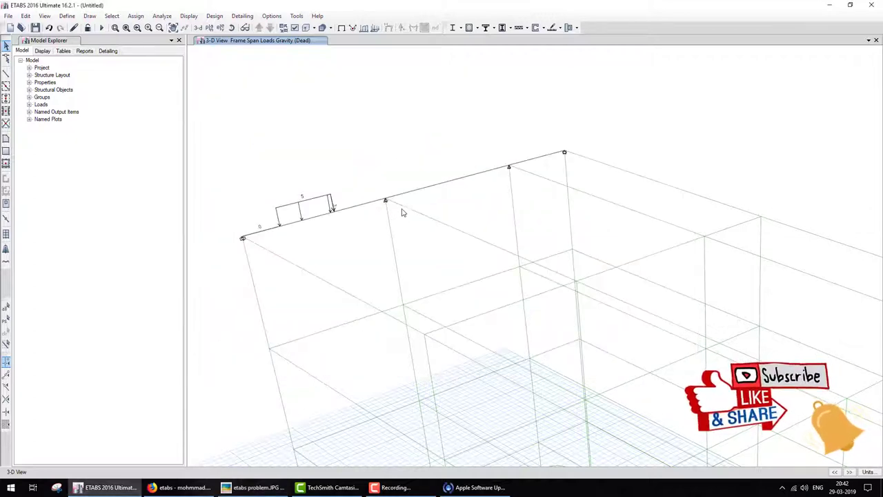
Step: Select the second span and enter distances 1.5 and 2.5 m with 6 kN/m load
click(419, 191)
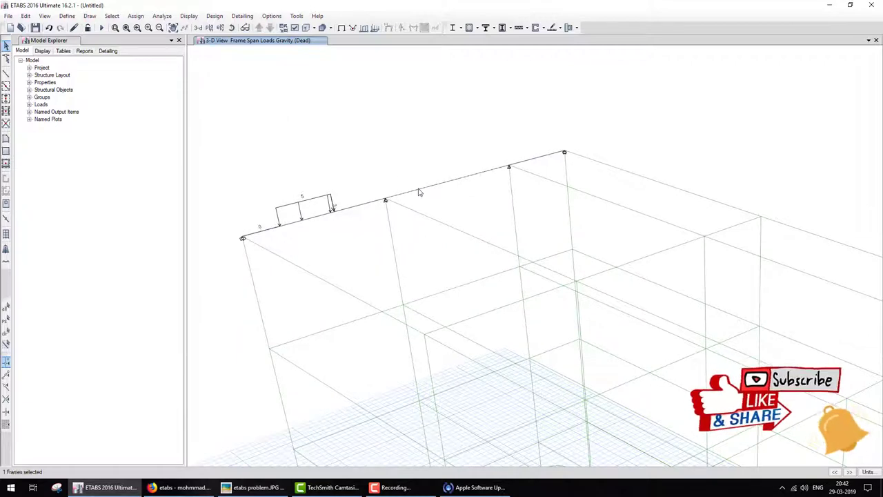
click(135, 16)
mouse_move(147, 27)
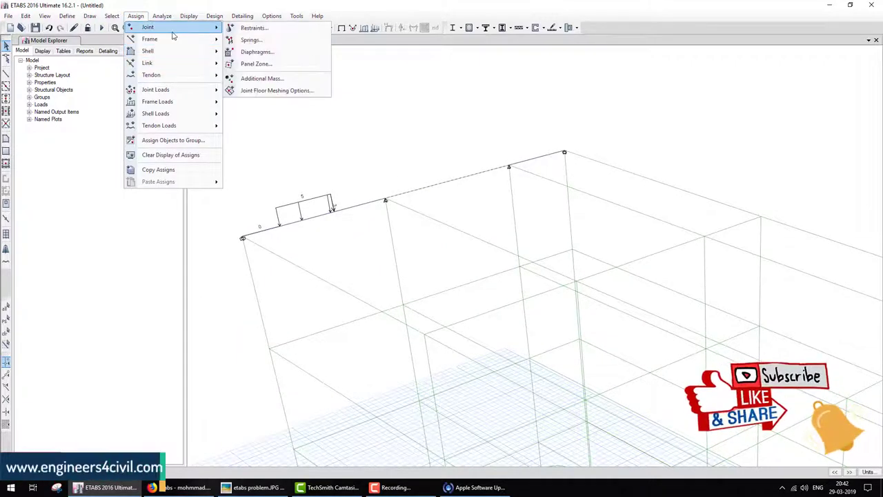
click(266, 113)
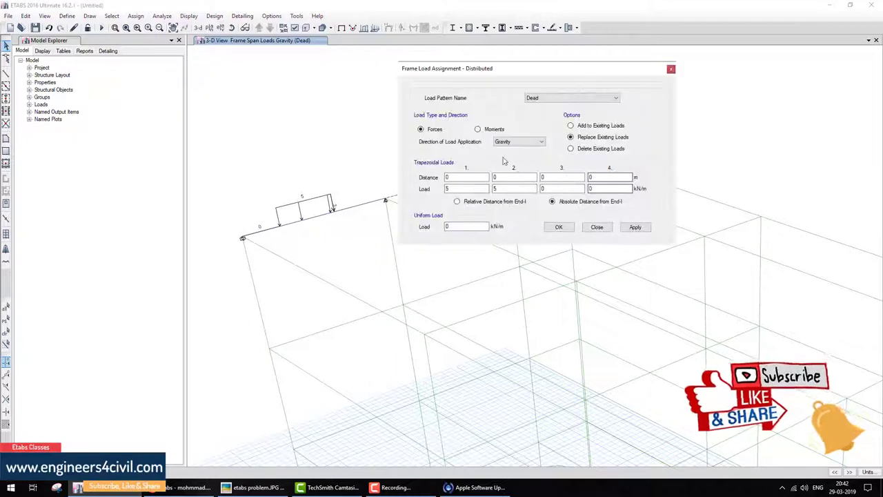
drag(486, 69, 588, 69)
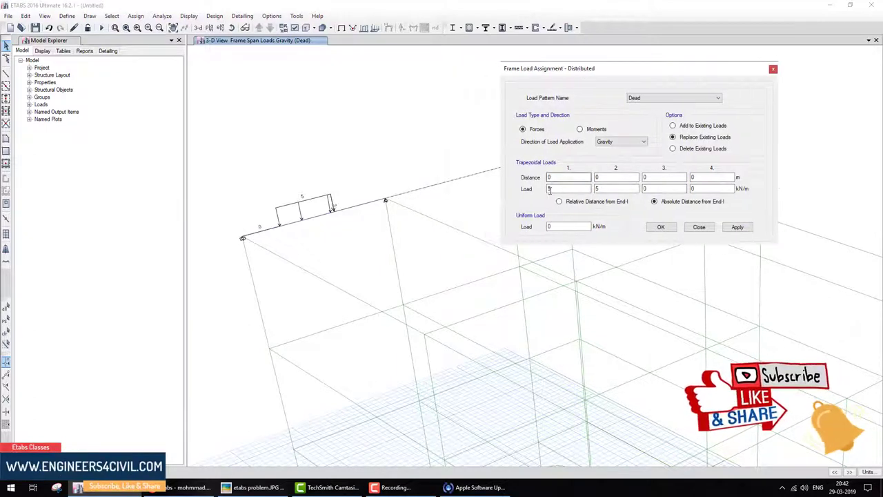
double_click(567, 178)
text(1.5)
double_click(567, 188)
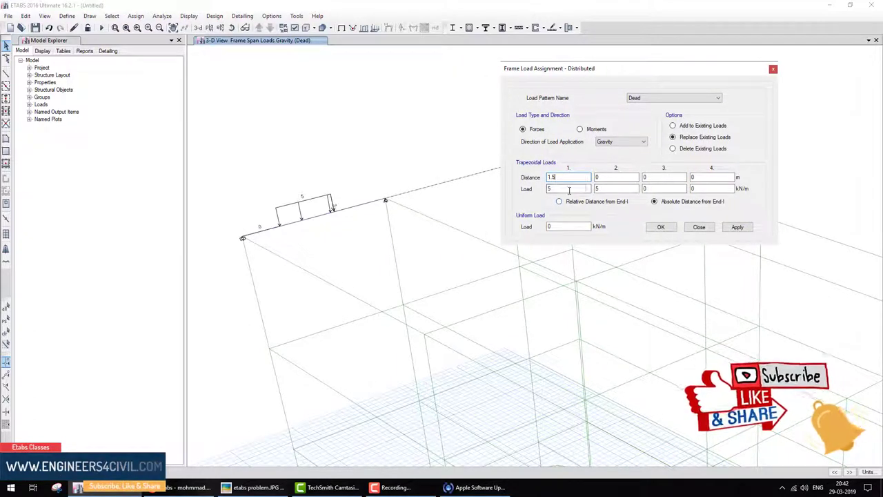
text(6)
key(Tab)
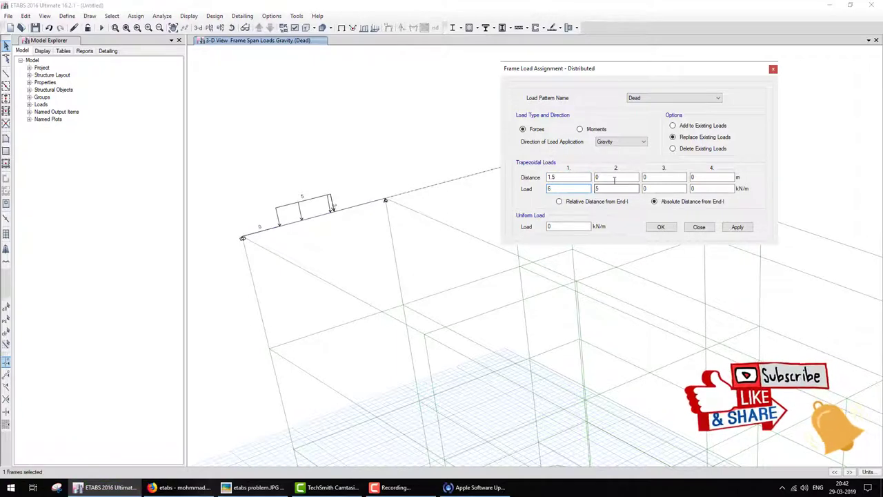
text(2.5)
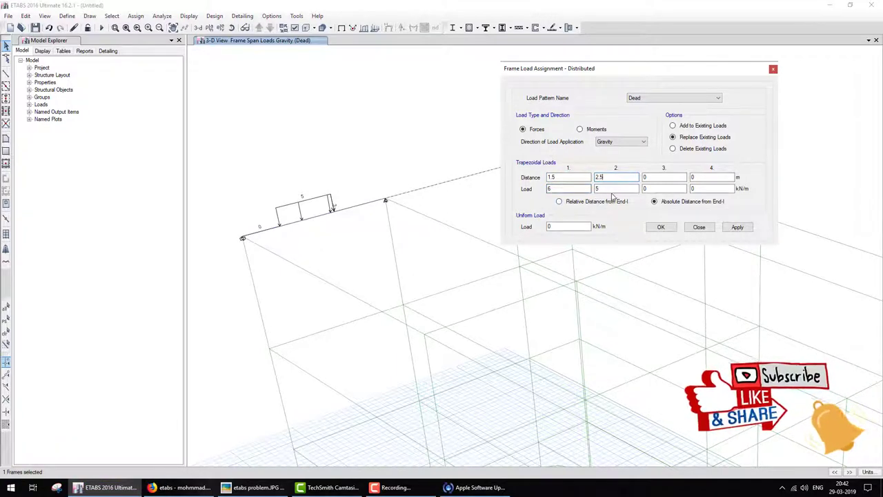
key(Tab)
text(6)
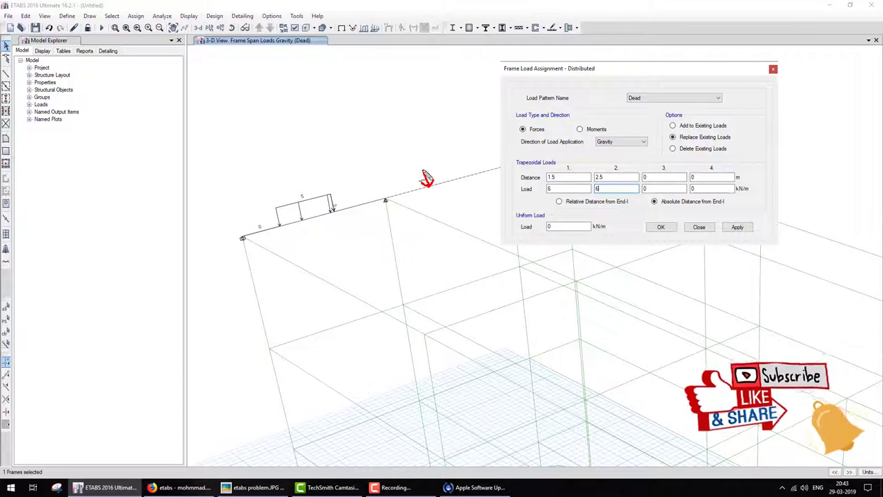
Step: Sketch the 6 kN/m load block over the second span, then apply it
mouse_move(426, 174)
mouse_down()
mouse_move(444, 164)
mouse_move(461, 177)
mouse_up()
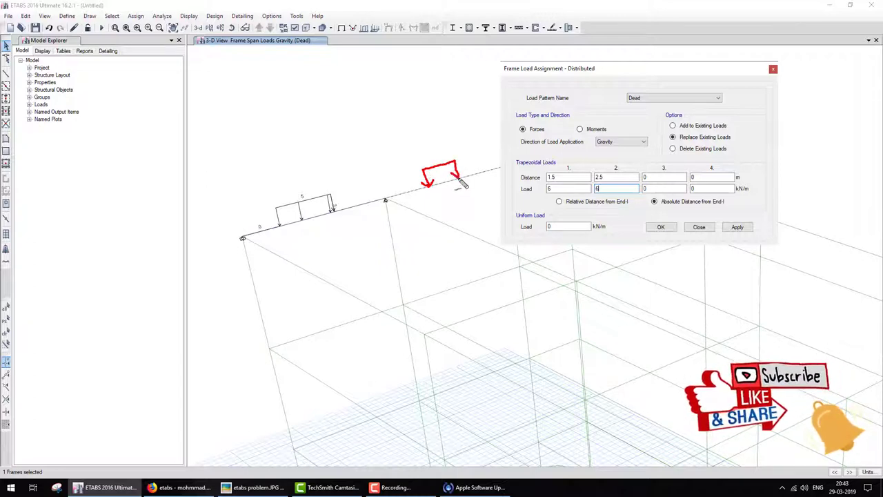
drag(442, 146, 442, 156)
mouse_move(389, 207)
mouse_down()
mouse_move(404, 222)
mouse_move(438, 209)
mouse_move(456, 215)
mouse_move(475, 201)
mouse_up()
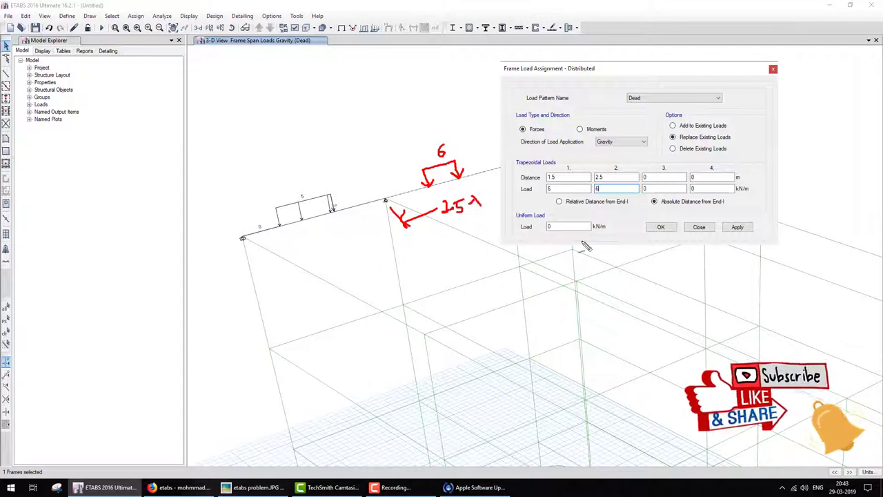
key(Escape)
click(660, 227)
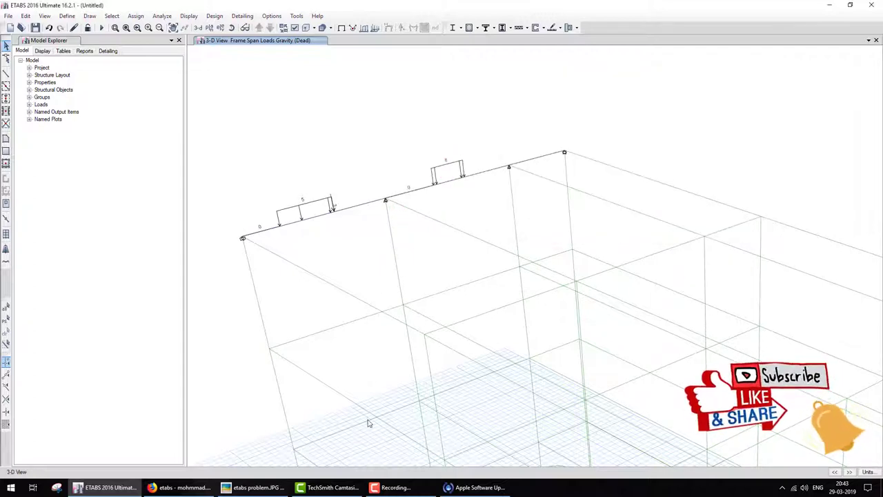
Step: Mark the second span's two 3 kN loads and 1.5 m offset, then reselect that span
click(255, 487)
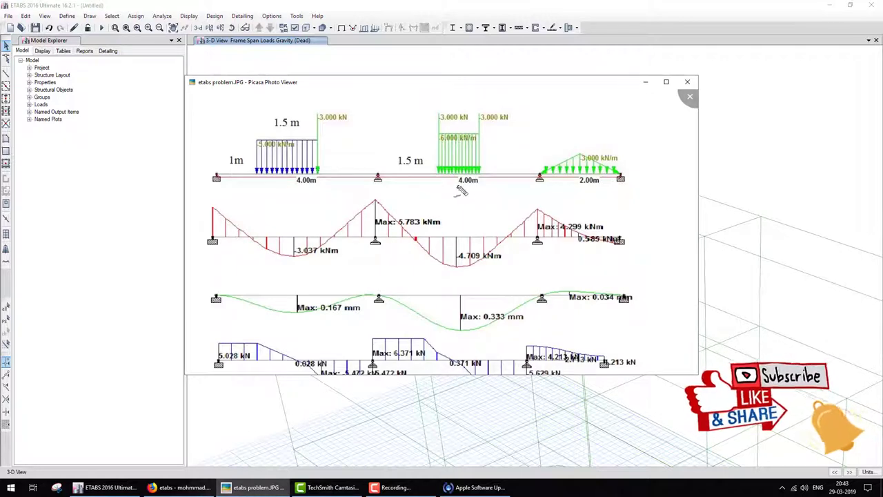
drag(439, 122, 465, 122)
drag(398, 166, 432, 166)
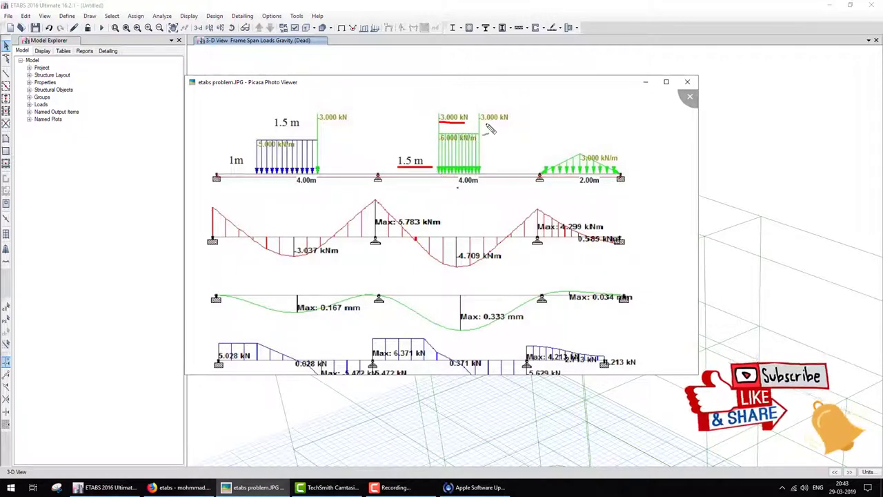
drag(485, 123, 547, 127)
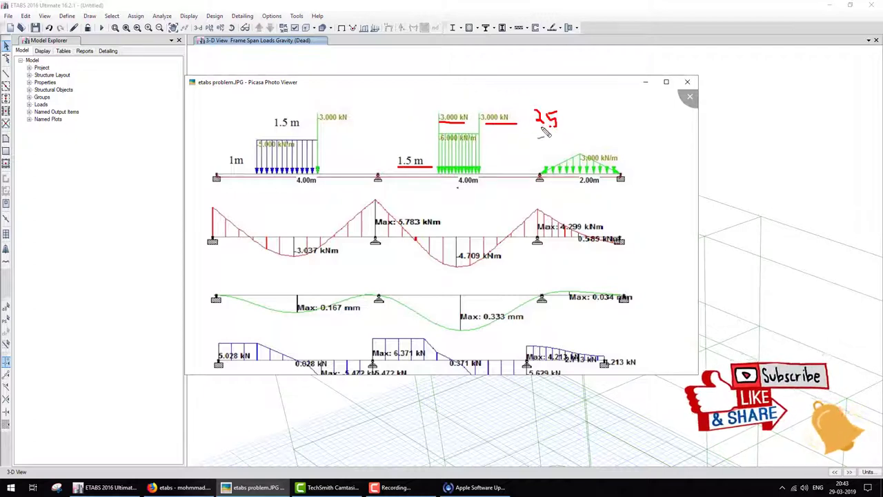
drag(398, 169, 432, 166)
key(Escape)
click(104, 487)
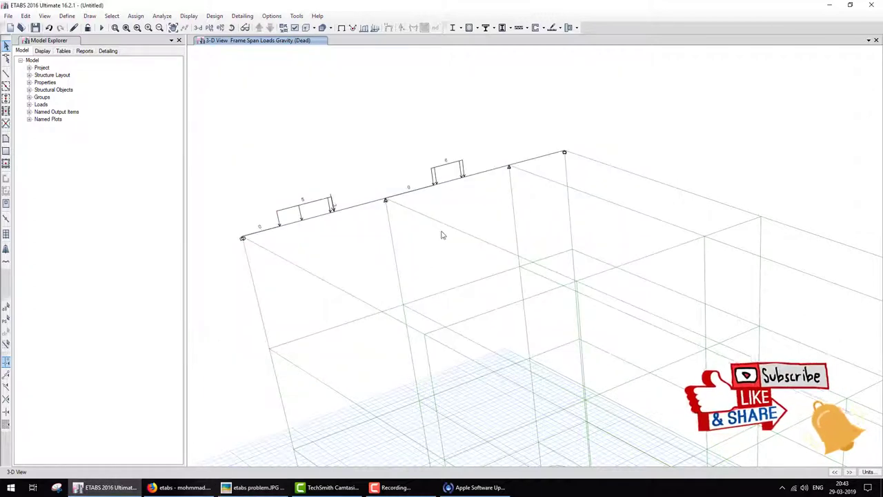
click(451, 184)
Step: Enter 3 kN point loads at 1.5 m and 2.5 m on the second span and apply
click(136, 15)
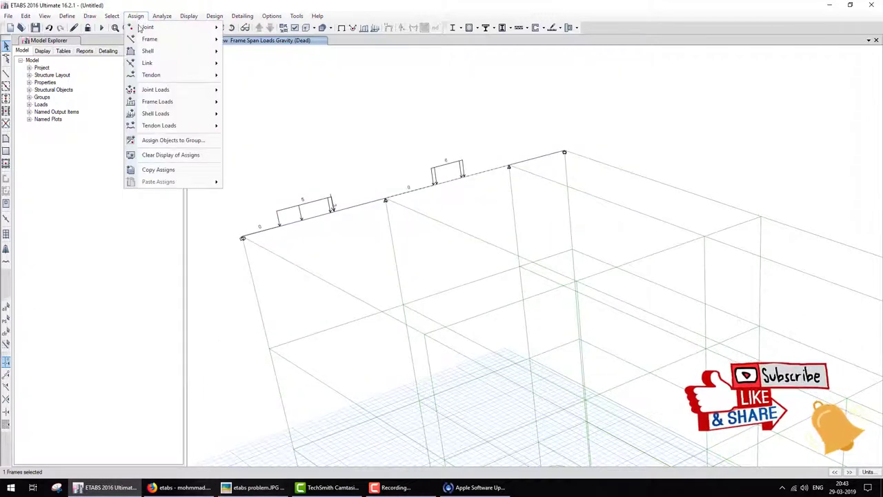
mouse_move(158, 101)
click(241, 102)
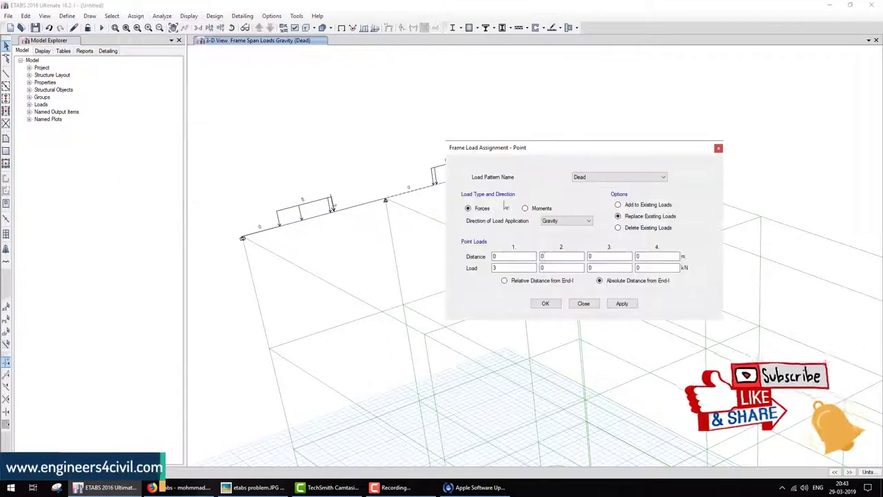
double_click(507, 256)
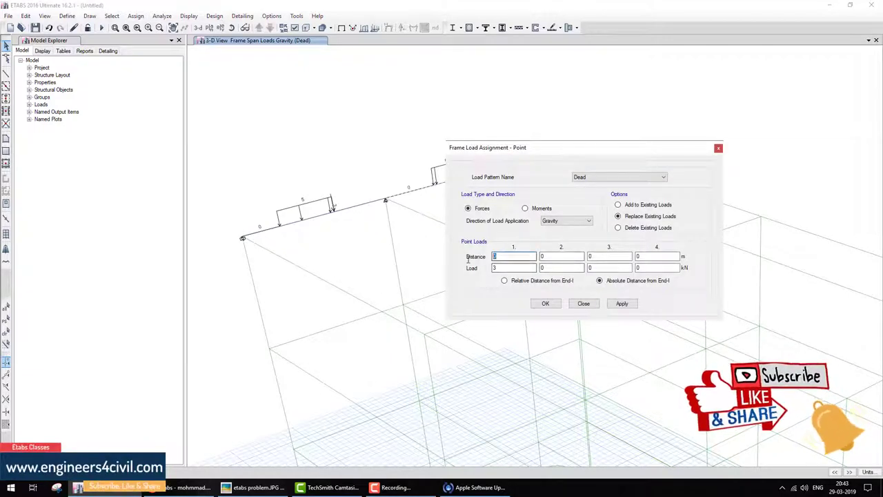
text(1.5)
key(Tab)
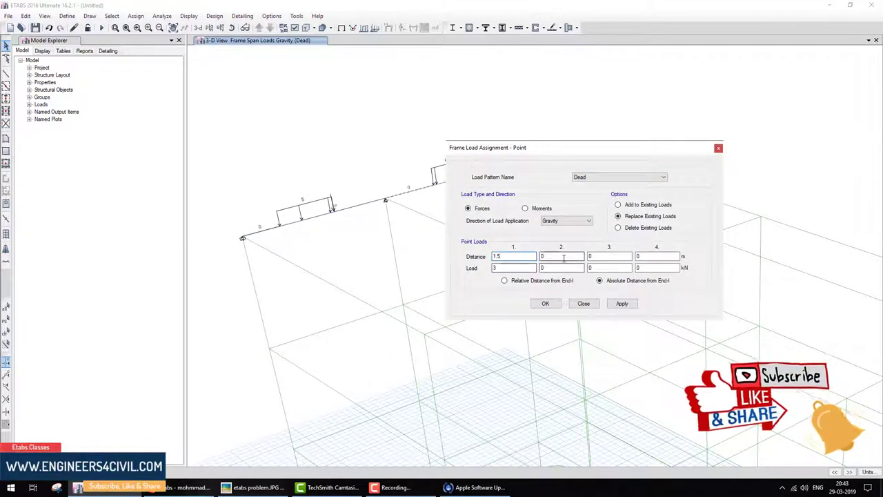
text(2.5)
key(Tab)
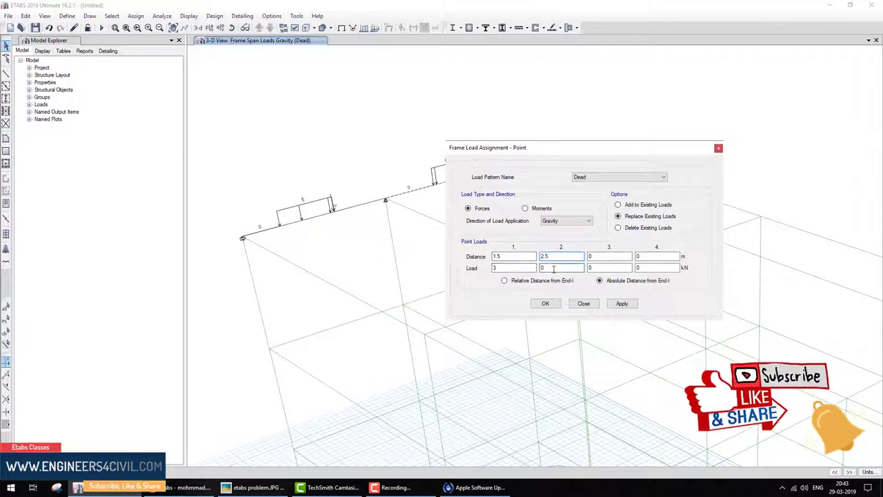
text(3)
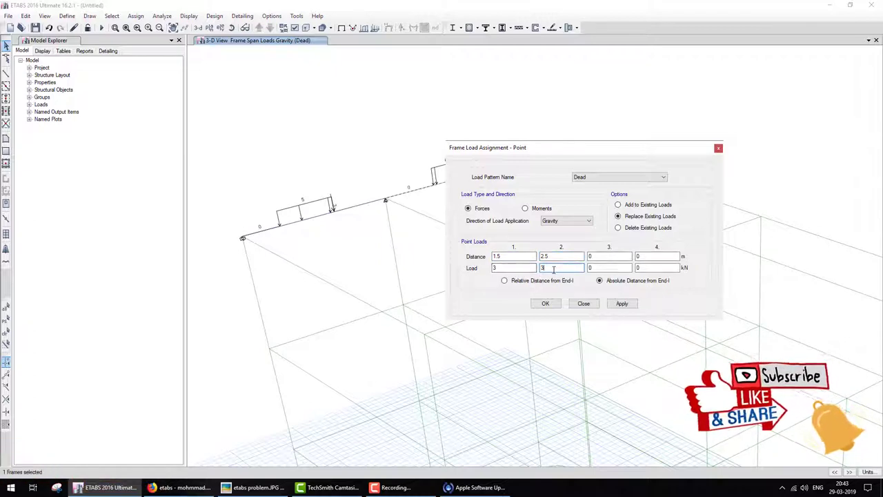
click(545, 304)
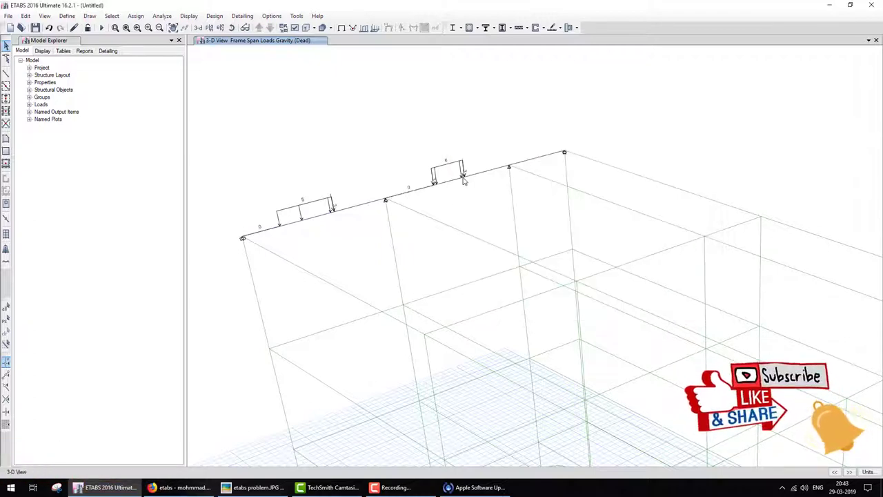
Step: Check the two 3 kN point loads against the model and select the right-hand span
click(253, 487)
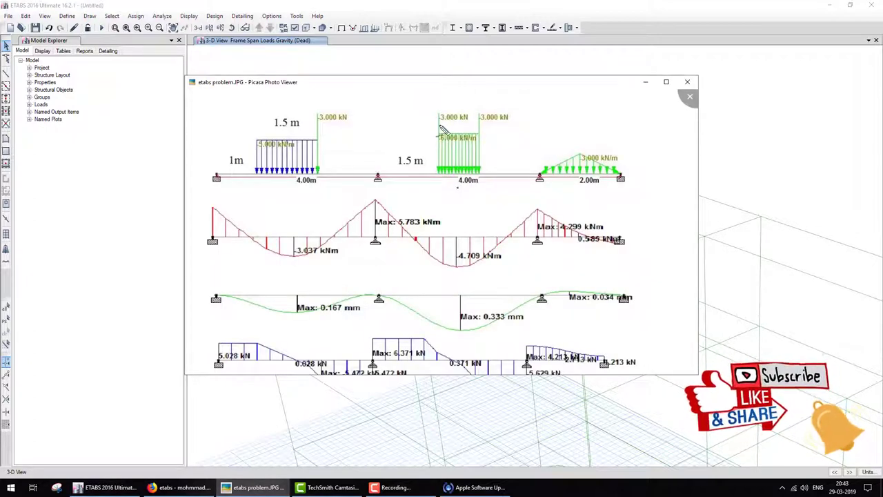
drag(439, 125, 509, 125)
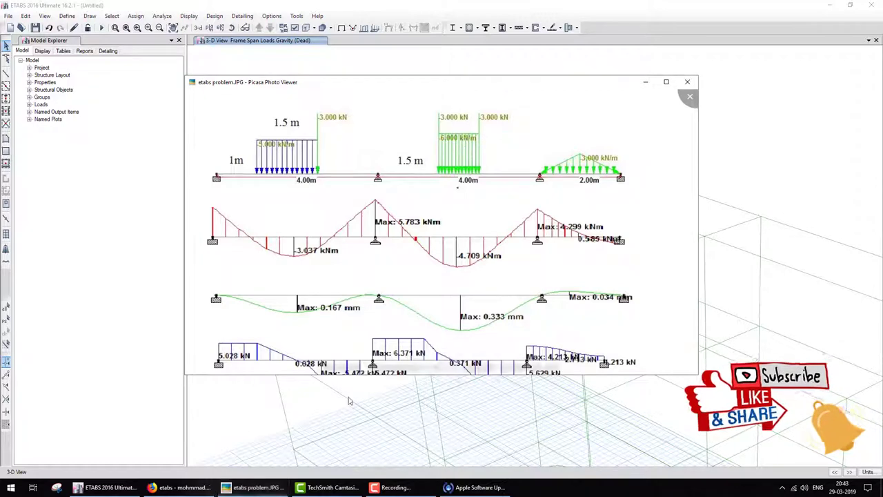
click(135, 490)
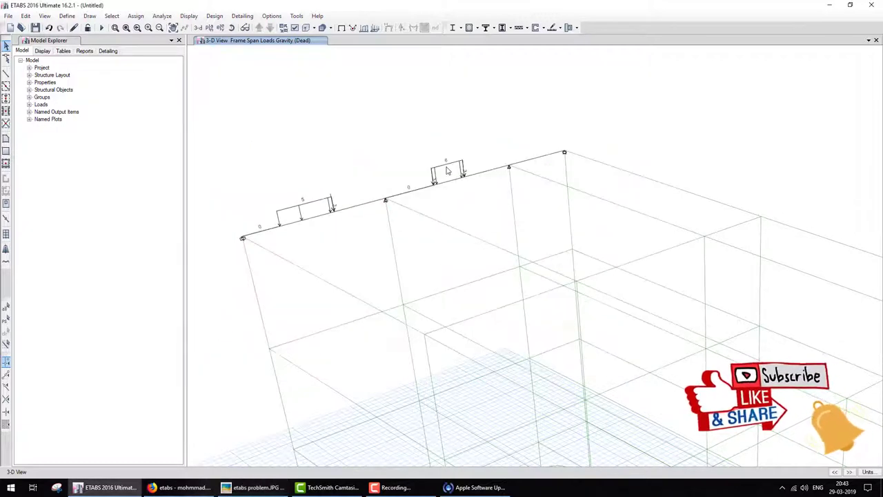
mouse_move(440, 161)
mouse_down()
mouse_move(455, 161)
mouse_move(463, 182)
mouse_up()
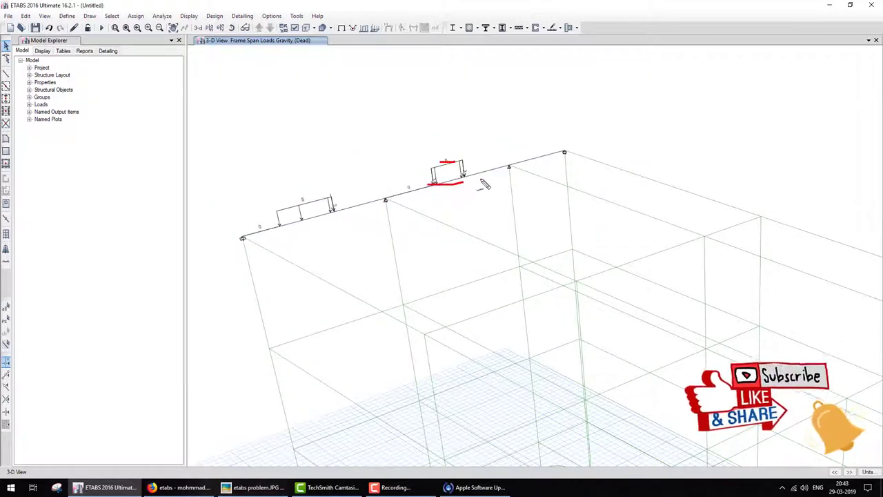
click(532, 177)
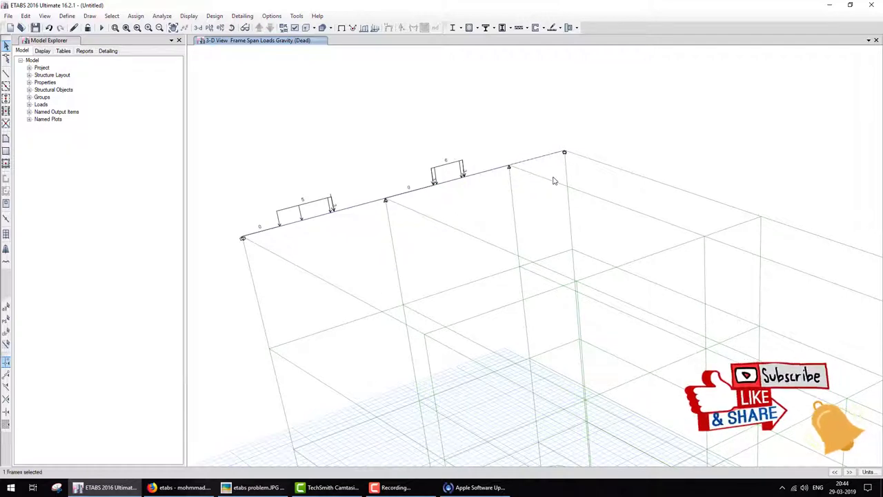
shift+middle_drag(556, 181, 495, 208)
scroll(495, 208, down, 3)
scroll(475, 191, up, 5)
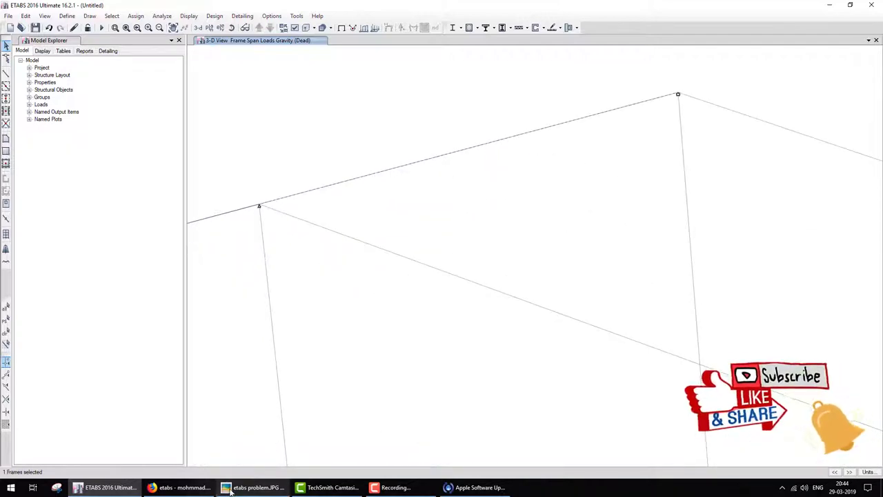
Step: Note the right span's 0, 3, 0 kN/m loads at 0, 1 and 2 m on the diagram
click(255, 487)
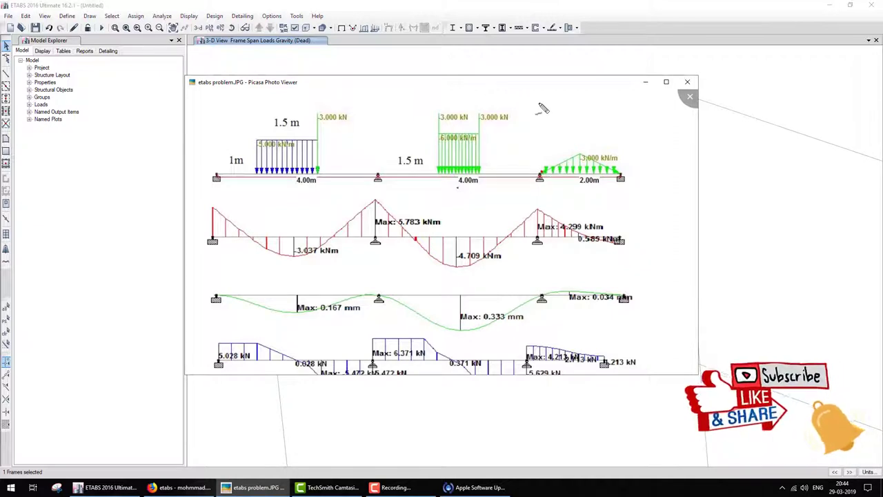
drag(541, 107, 536, 101)
drag(542, 175, 547, 167)
drag(536, 118, 535, 120)
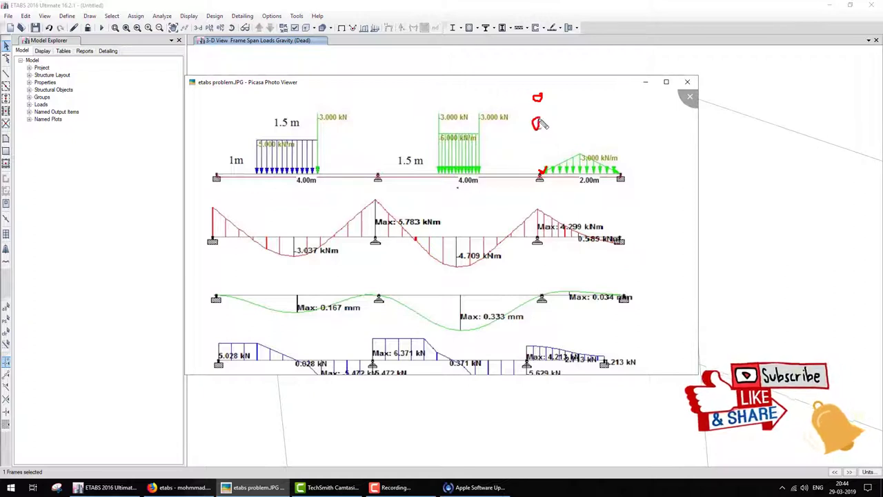
drag(581, 146, 587, 187)
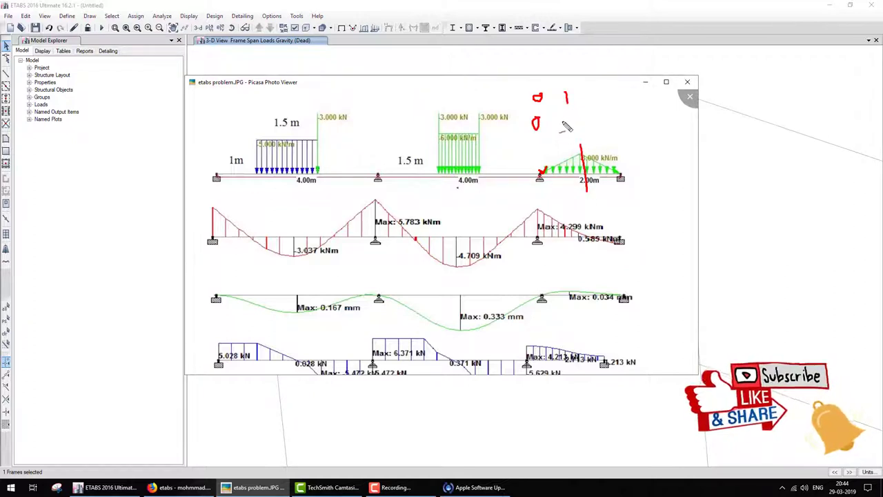
drag(567, 123, 560, 131)
drag(621, 161, 621, 188)
mouse_move(592, 97)
mouse_down()
mouse_move(604, 105)
mouse_move(600, 123)
mouse_up()
mouse_move(531, 89)
mouse_down()
mouse_move(523, 146)
mouse_move(621, 141)
mouse_move(542, 86)
mouse_move(530, 89)
mouse_move(621, 109)
mouse_up()
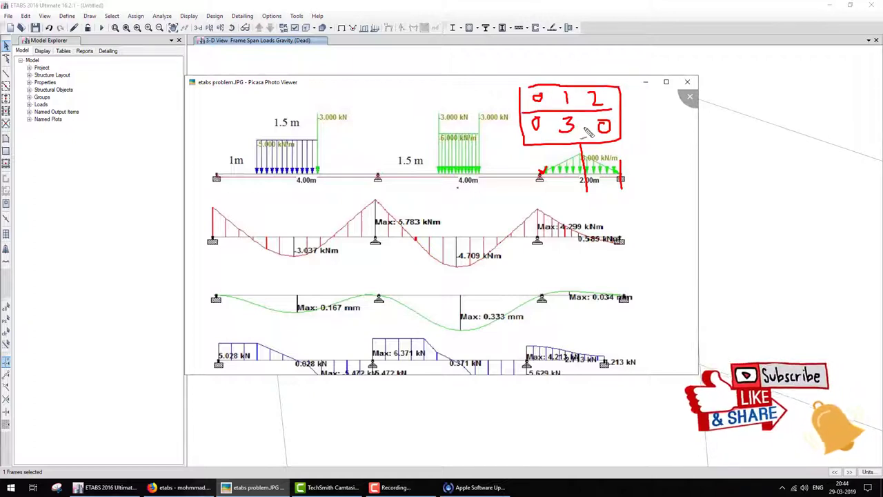
key(Escape)
key(alt+Tab)
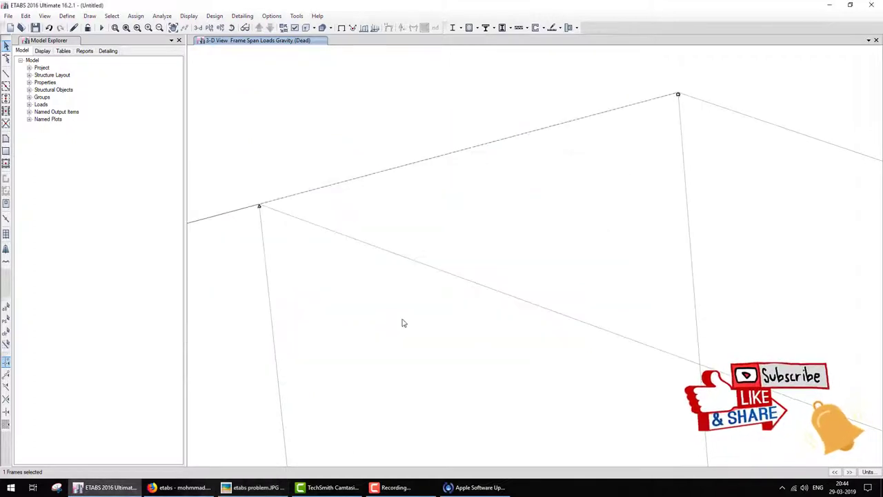
Step: Enter distances 0, 1, 2 m with loads 0, 3, 0 kN/m on the right span
click(135, 15)
mouse_move(157, 102)
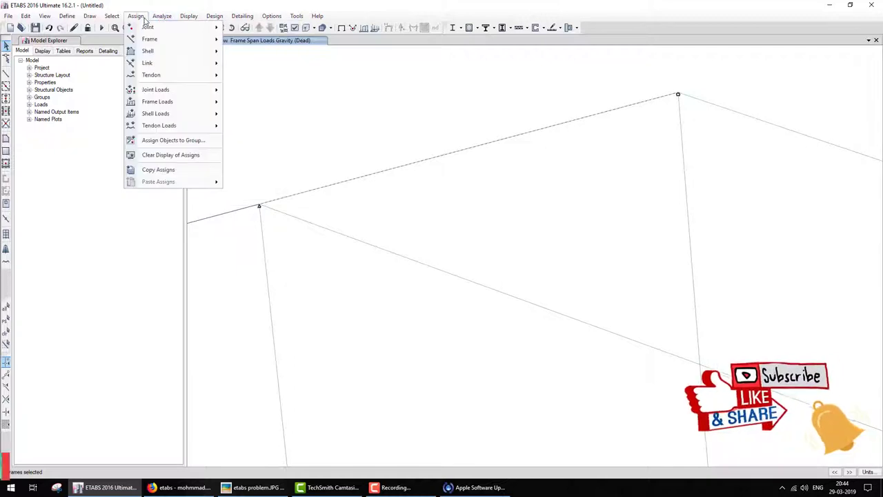
click(254, 114)
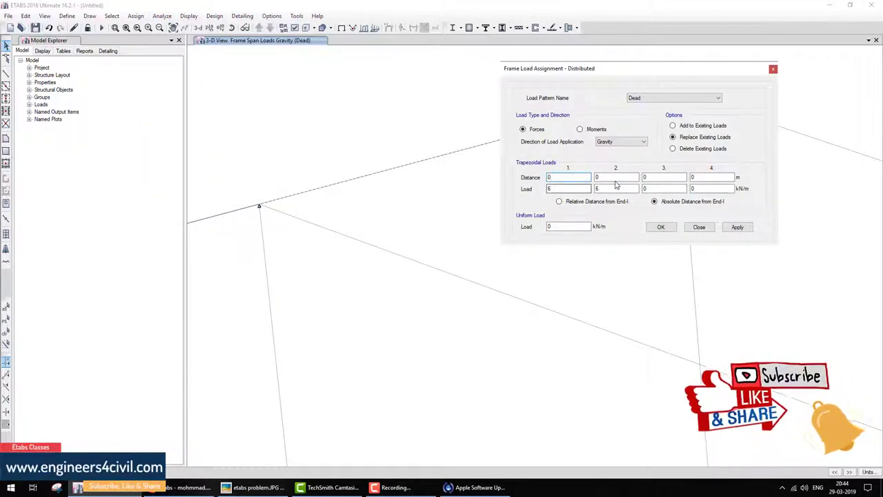
key(Tab)
text(1)
key(Tab)
text(2)
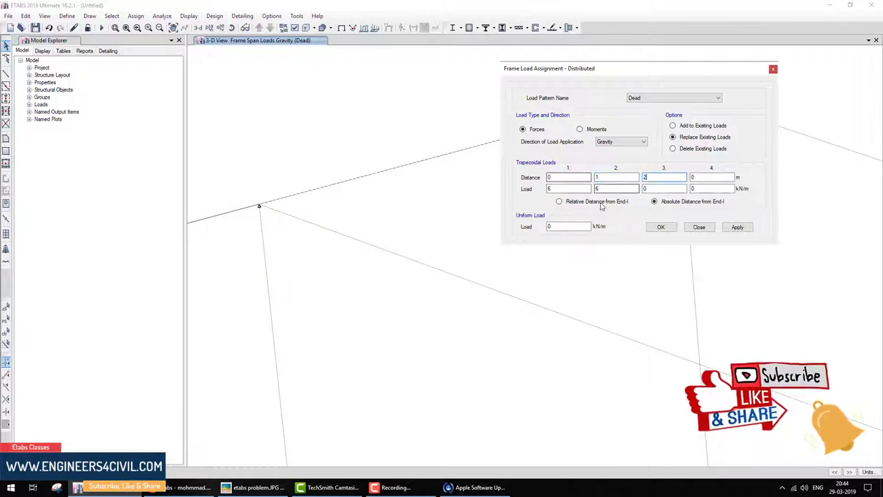
double_click(620, 189)
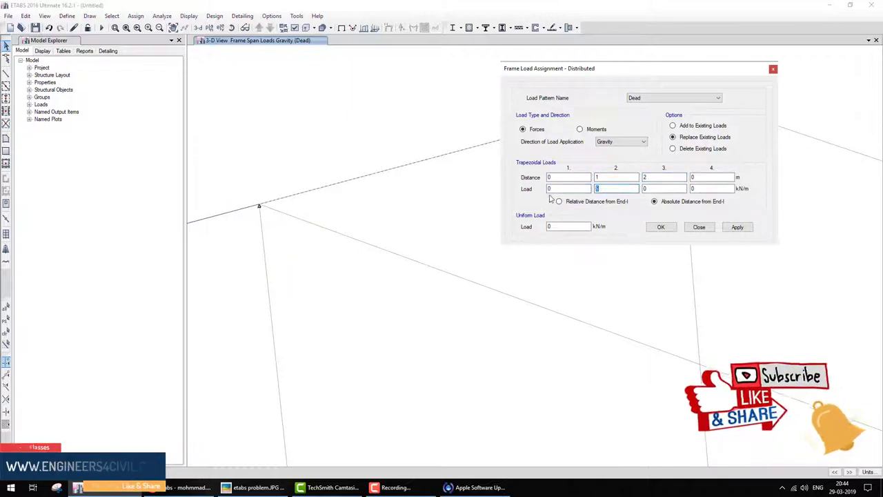
text(3)
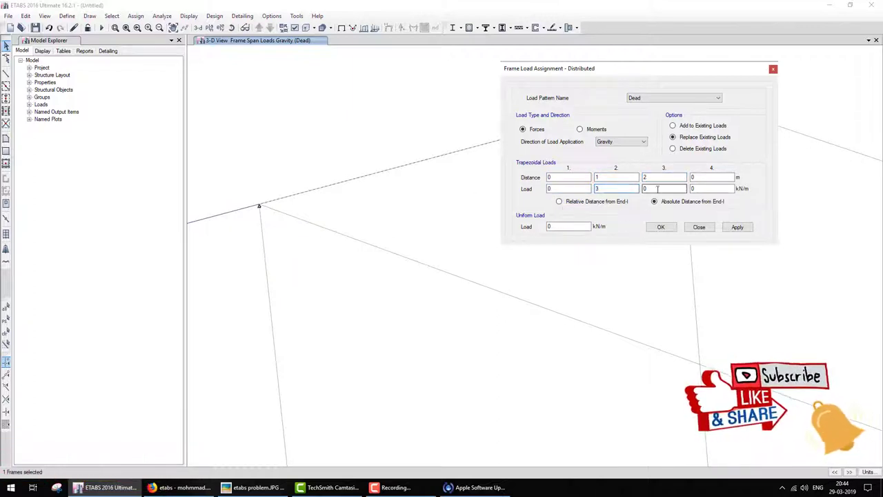
click(660, 227)
scroll(473, 205, down, 5)
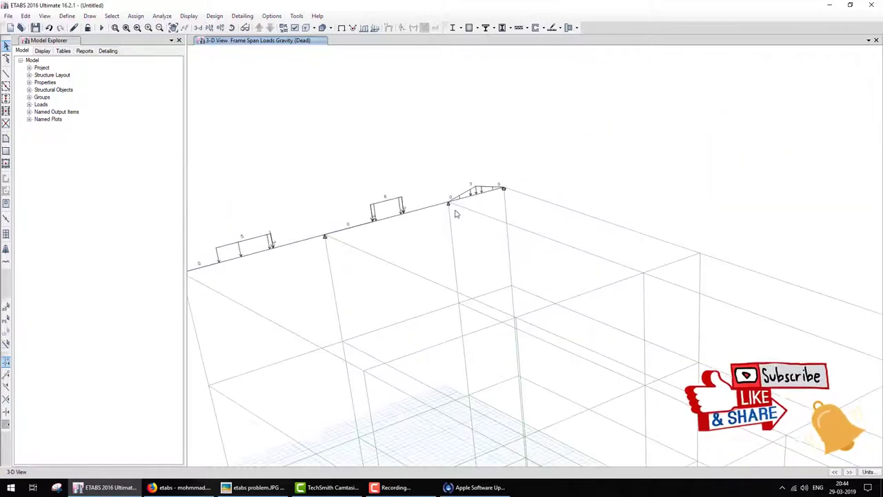
Step: Glance at the reference diagram, then pan the model to show the whole beam
click(255, 487)
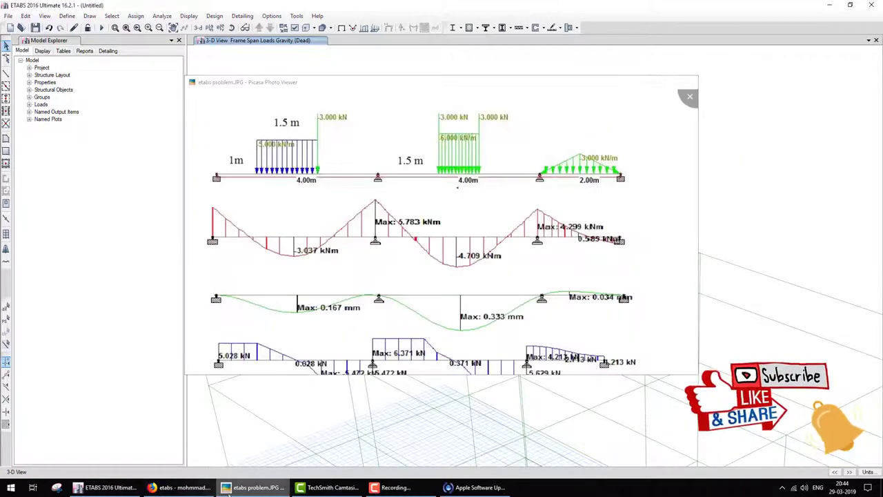
click(255, 487)
mouse_move(426, 224)
middle_down()
mouse_move(515, 211)
mouse_move(494, 223)
middle_up()
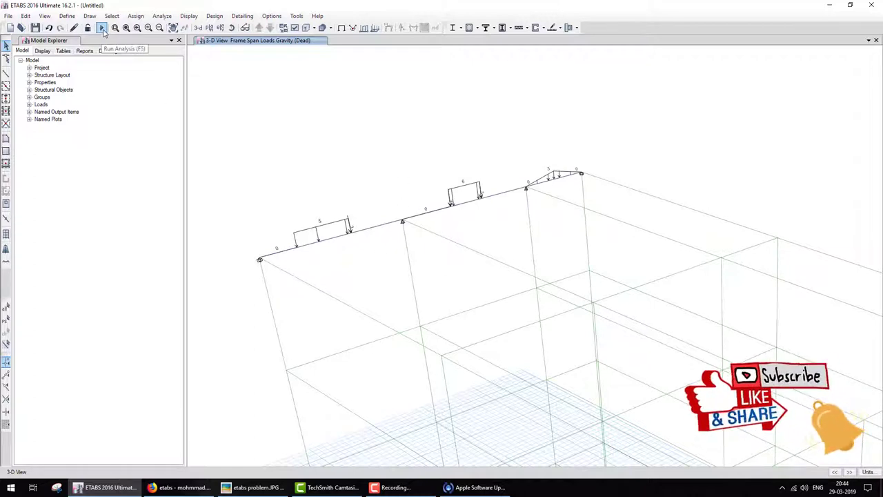
Step: Check the reference's −3.037 kNm first-span moment, then window-select all three spans and joints
click(254, 487)
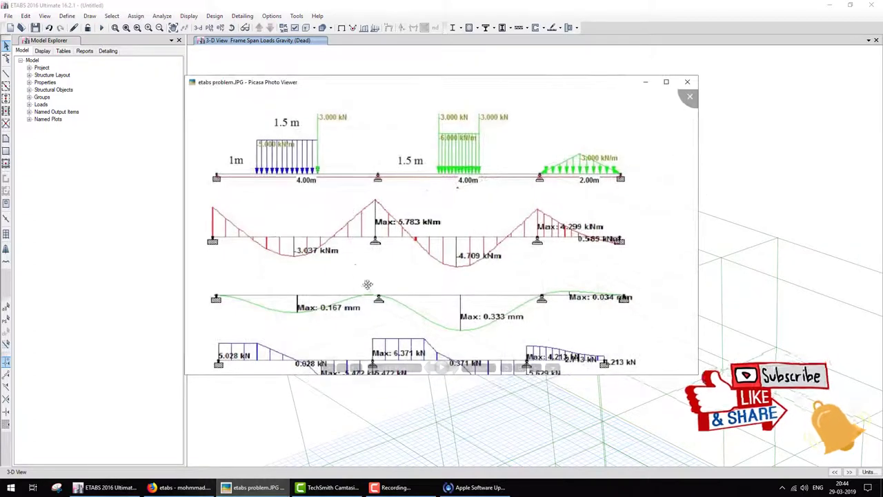
drag(218, 254, 542, 221)
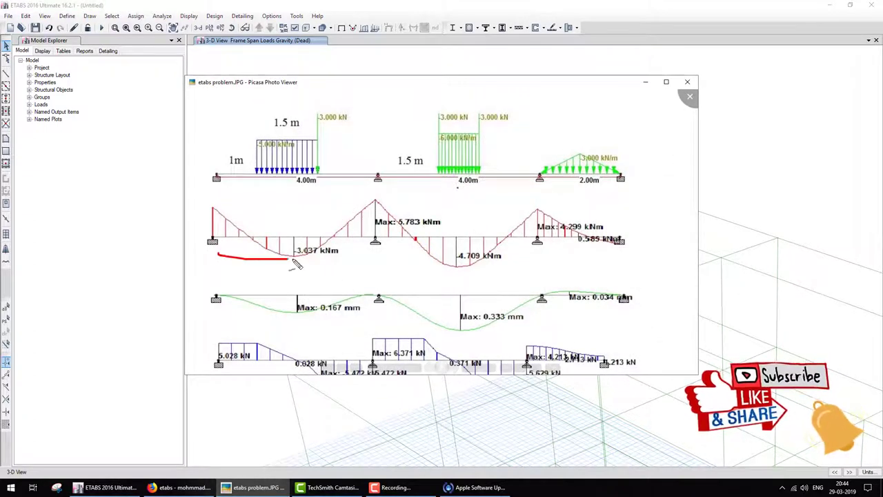
click(645, 82)
drag(673, 302, 234, 144)
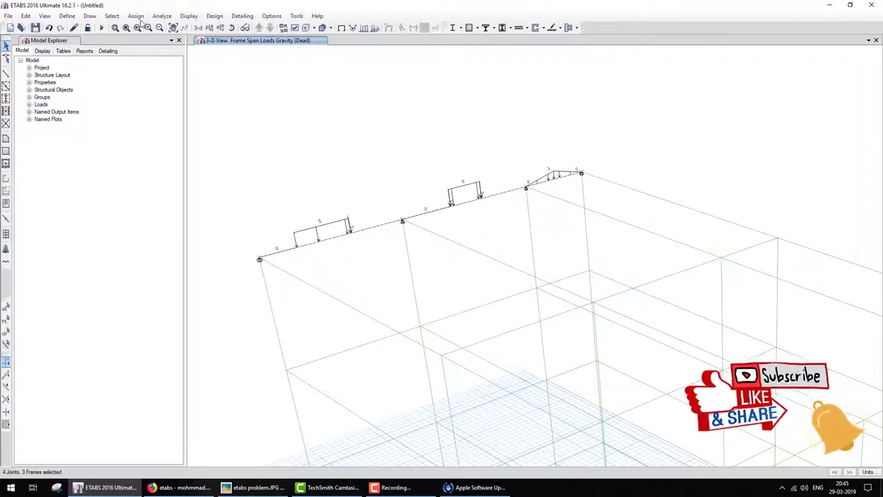
Step: Set the Mass and Weight frame property modifiers of the selected spans to 0
click(112, 16)
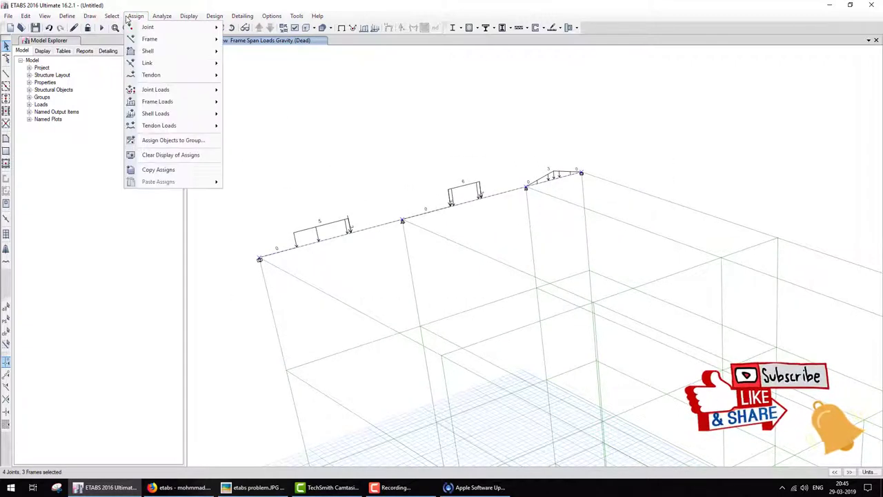
mouse_move(148, 39)
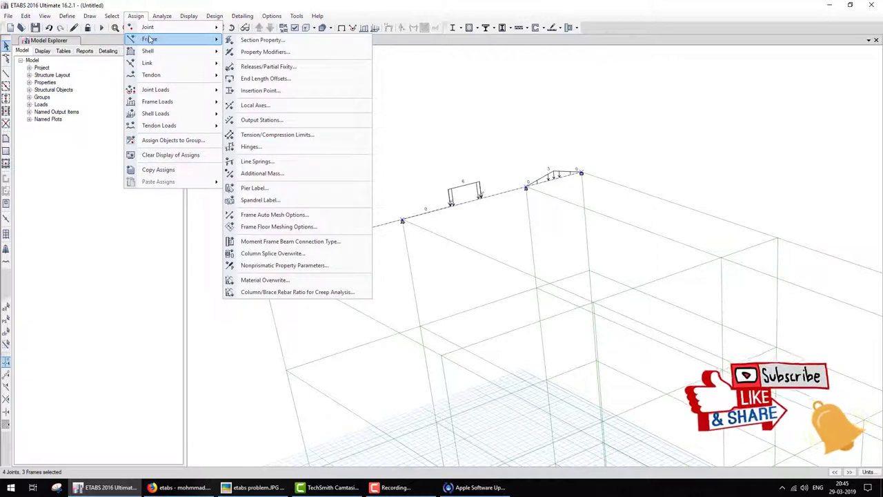
click(264, 51)
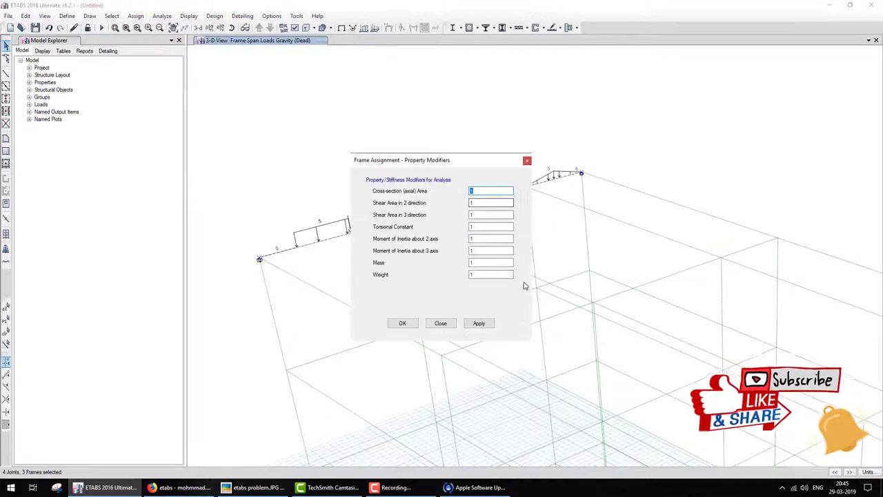
double_click(490, 264)
double_click(483, 275)
text(0)
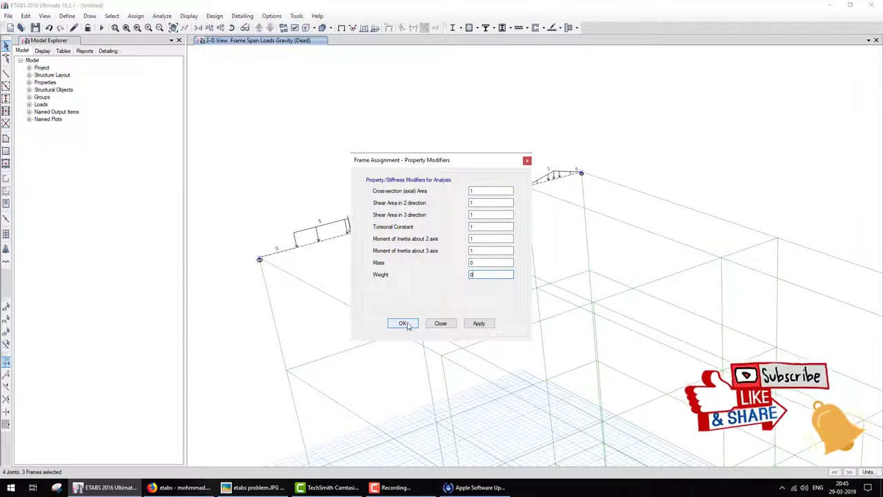
click(404, 322)
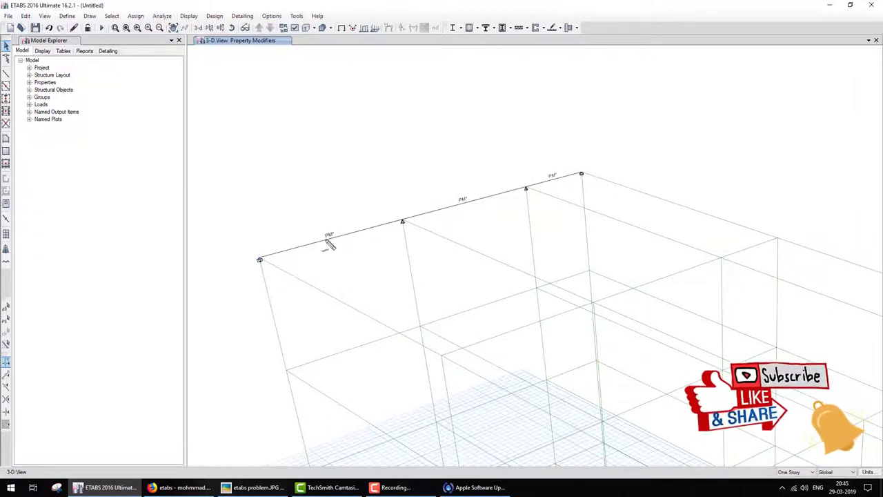
Step: Mark the left, middle and right modified spans on screen, then clear the marks
drag(322, 241, 360, 225)
mouse_move(452, 209)
mouse_down()
mouse_move(464, 215)
mouse_move(482, 197)
mouse_up()
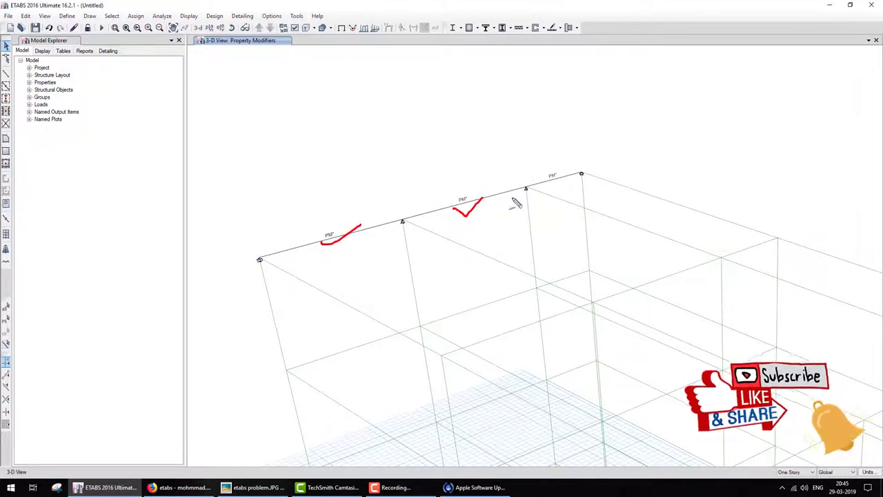
drag(550, 181, 573, 174)
key(Escape)
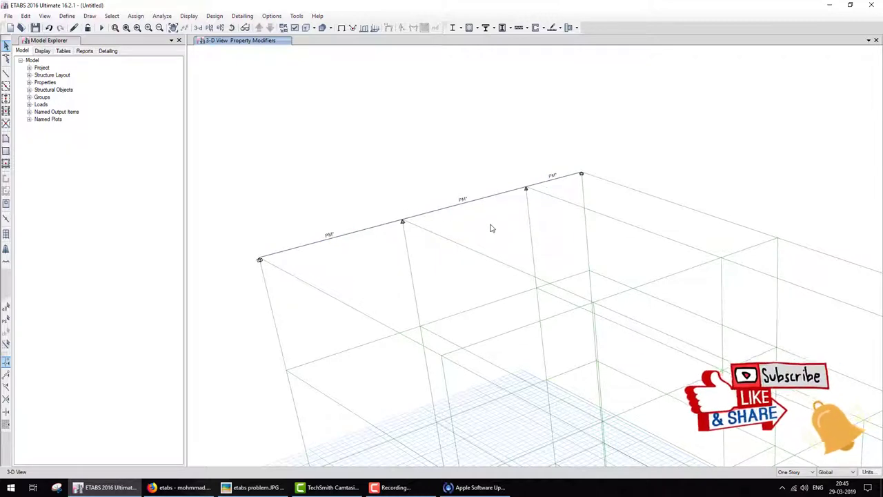
Step: Display the dead-load span loads, then run the analysis, saving the model as 'ss'
click(364, 28)
click(403, 319)
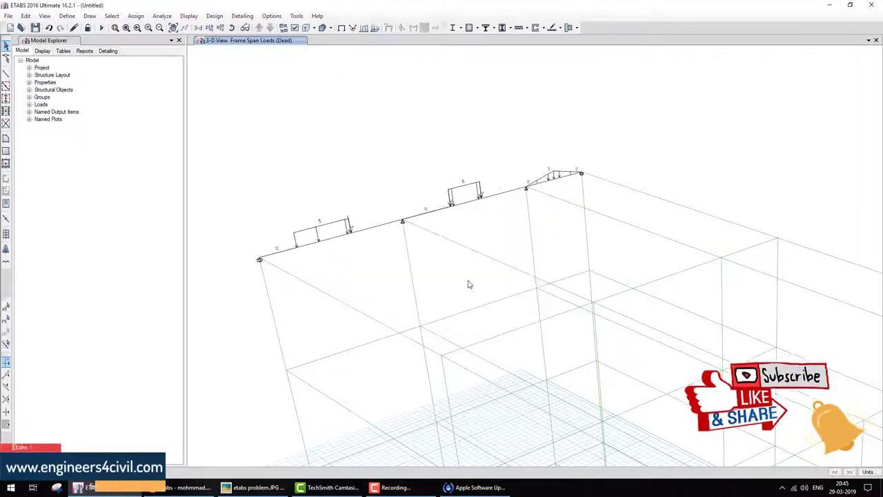
click(101, 27)
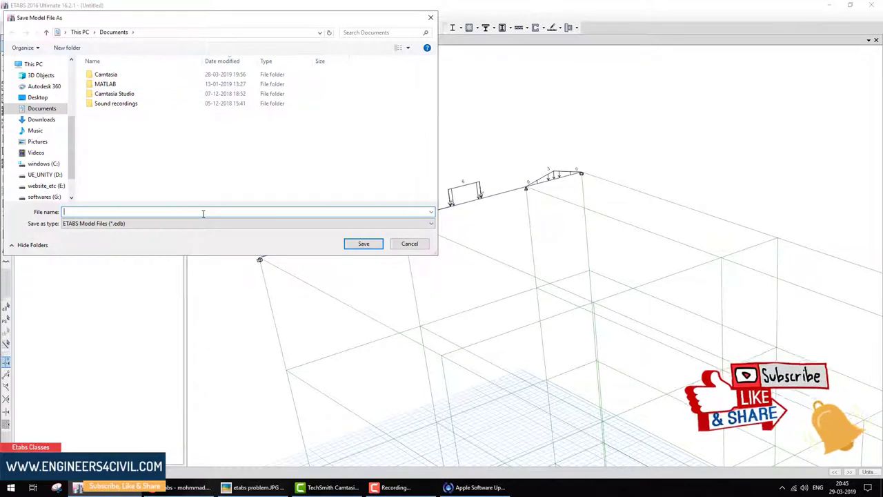
text(ss)
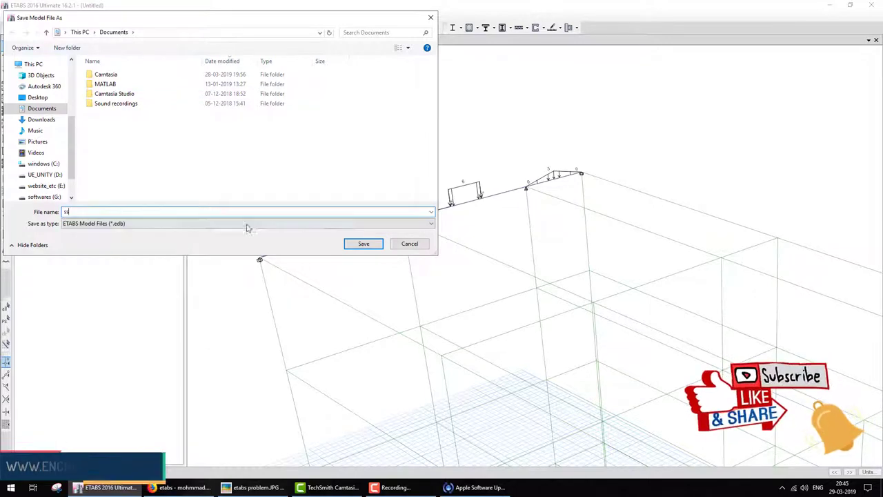
click(361, 245)
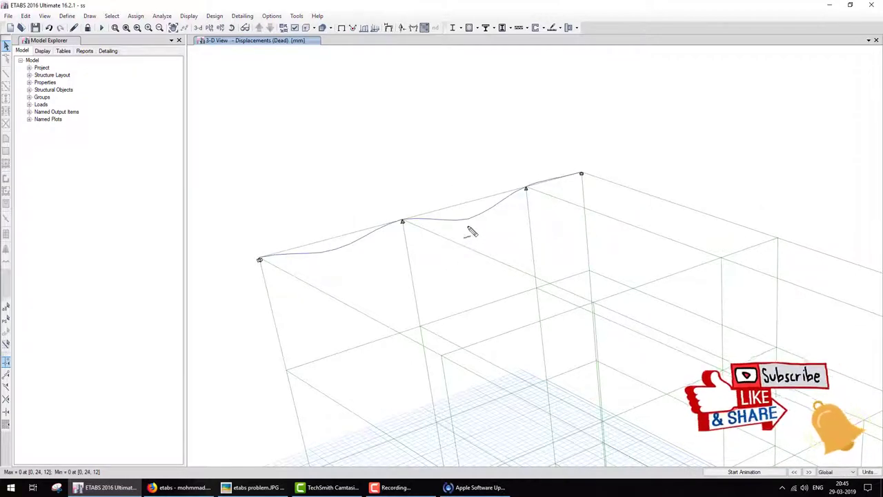
Step: Mark the deflections of the middle, right and left spans, then clear the marks
drag(469, 222, 552, 191)
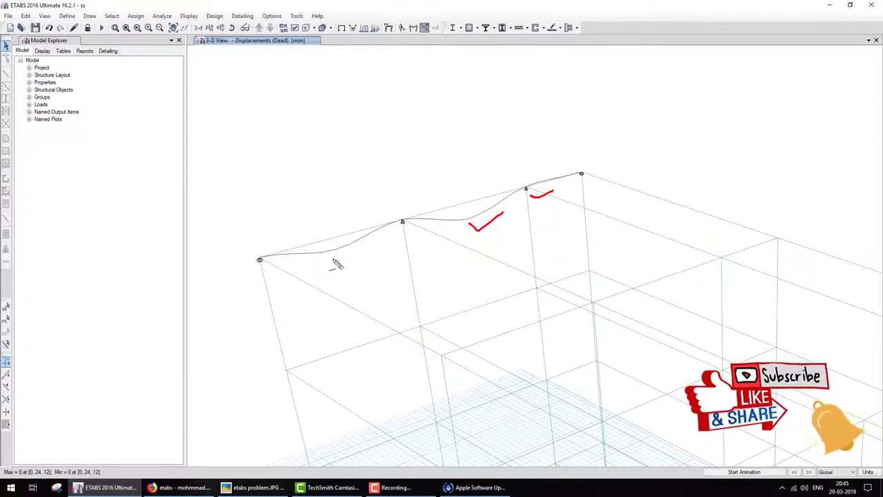
drag(347, 256, 383, 228)
key(Escape)
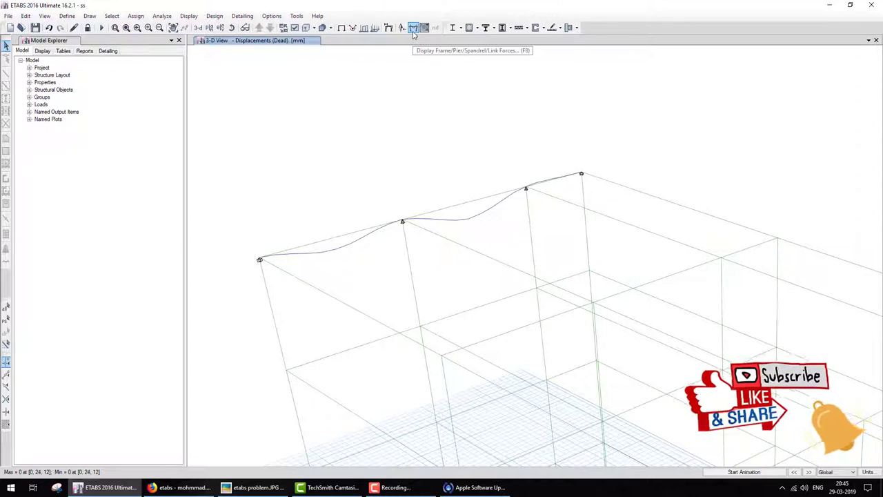
Step: Show the Moment 3-3 diagram with values and underline the left and middle span moments
click(414, 27)
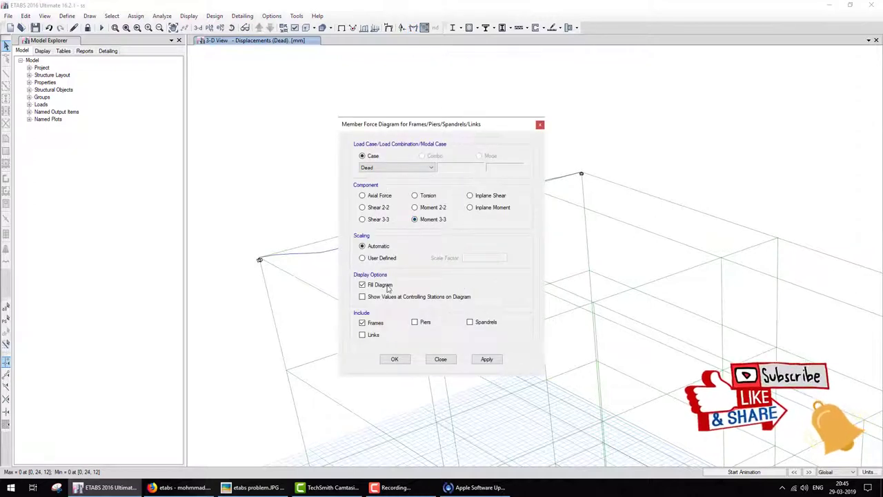
click(363, 296)
click(394, 359)
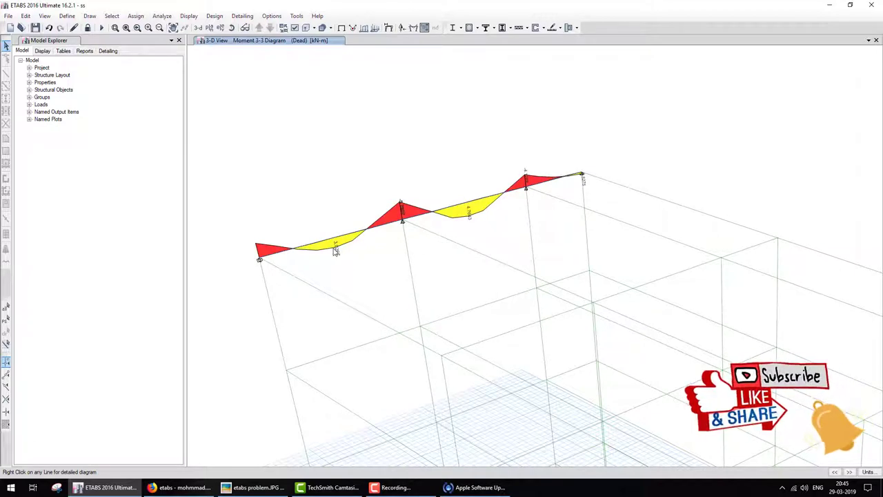
drag(327, 258, 364, 254)
drag(456, 223, 487, 219)
Step: Compare with the reference image's −3.037 kNm and −4.709 kNm span moments
click(254, 487)
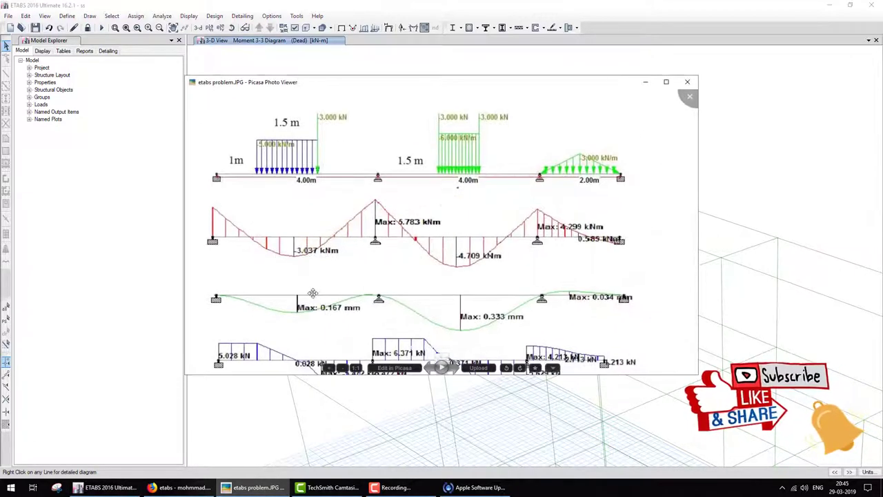
drag(285, 264, 326, 260)
drag(445, 269, 491, 268)
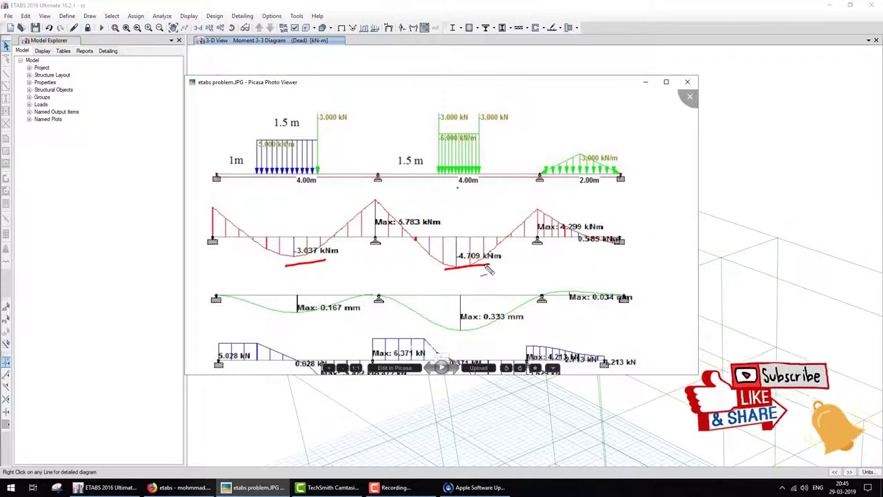
click(645, 81)
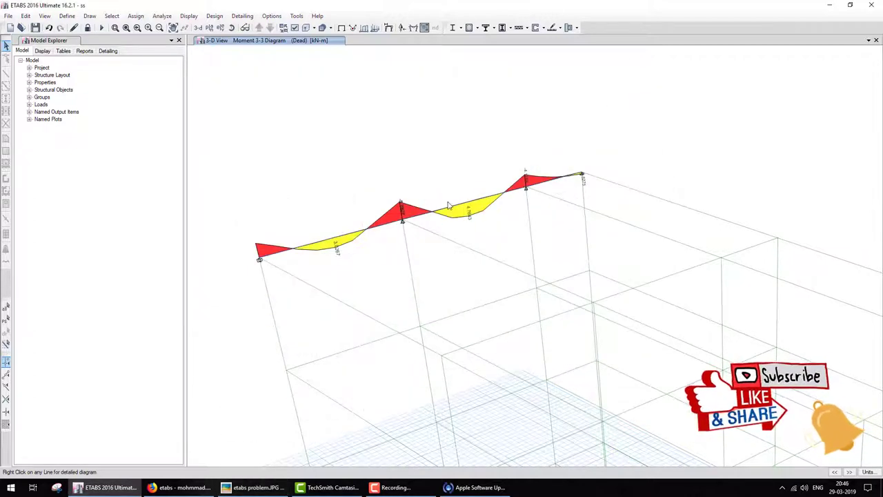
Step: Circle the moment peaks at the middle and right supports, then clear the marks
drag(398, 191, 411, 189)
drag(547, 161, 532, 158)
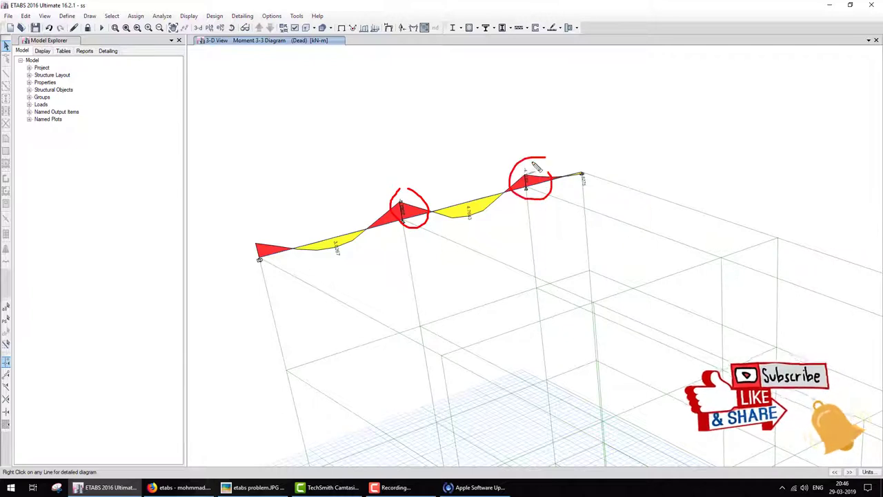
key(Escape)
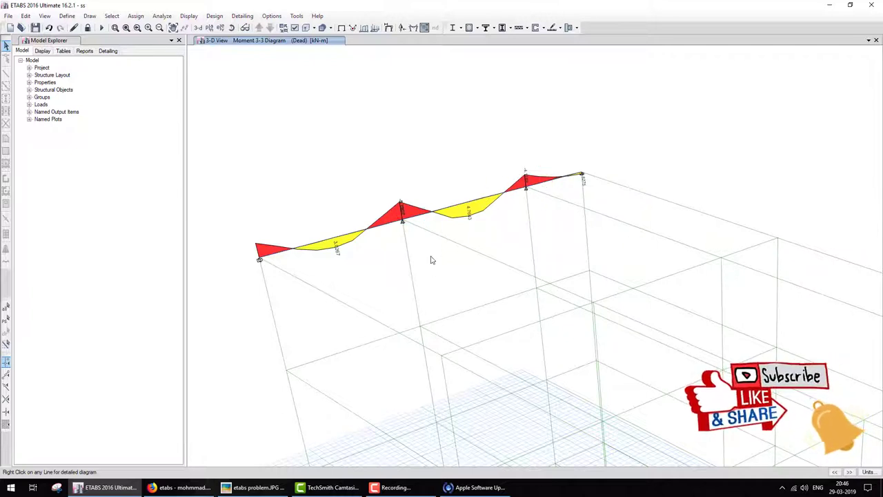
right_click(348, 238)
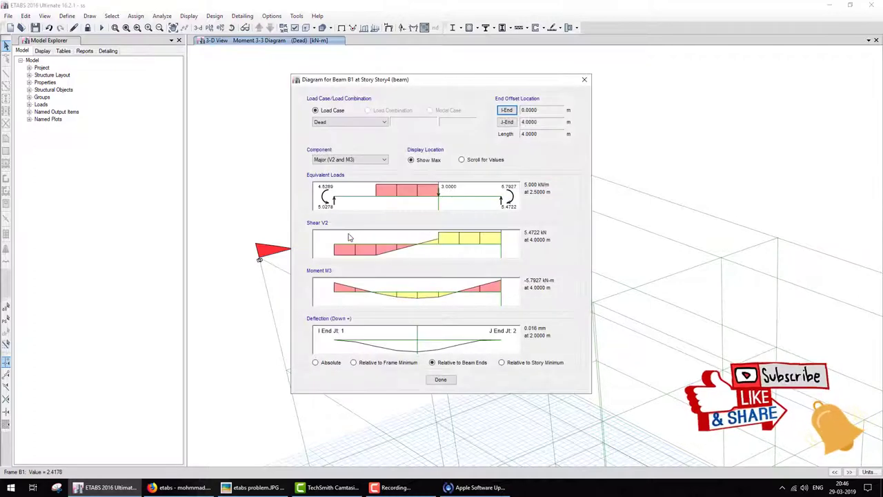
mouse_move(473, 188)
mouse_down()
mouse_move(485, 199)
mouse_move(545, 156)
mouse_up()
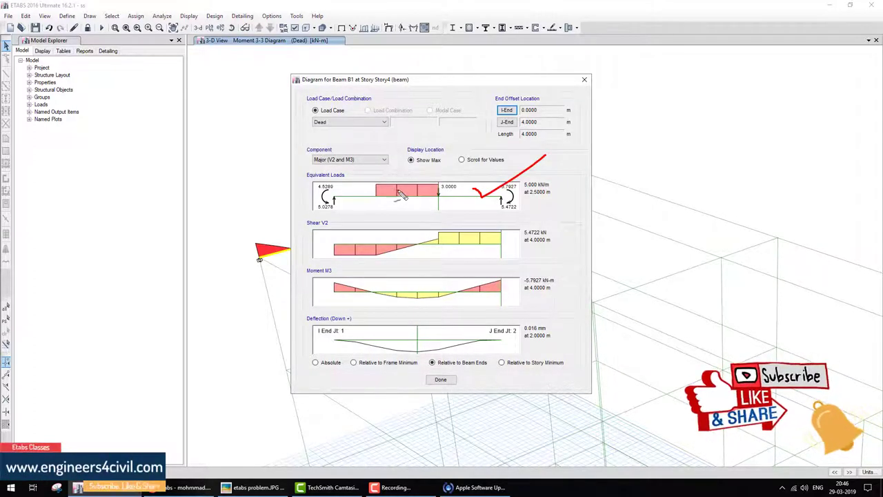
mouse_move(397, 190)
mouse_down()
mouse_move(422, 183)
mouse_move(455, 192)
mouse_up()
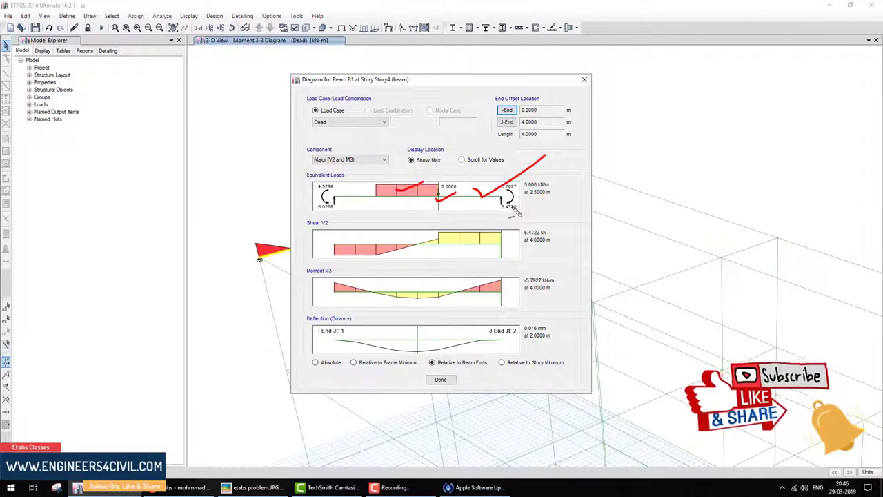
drag(331, 197, 356, 194)
drag(495, 199, 550, 191)
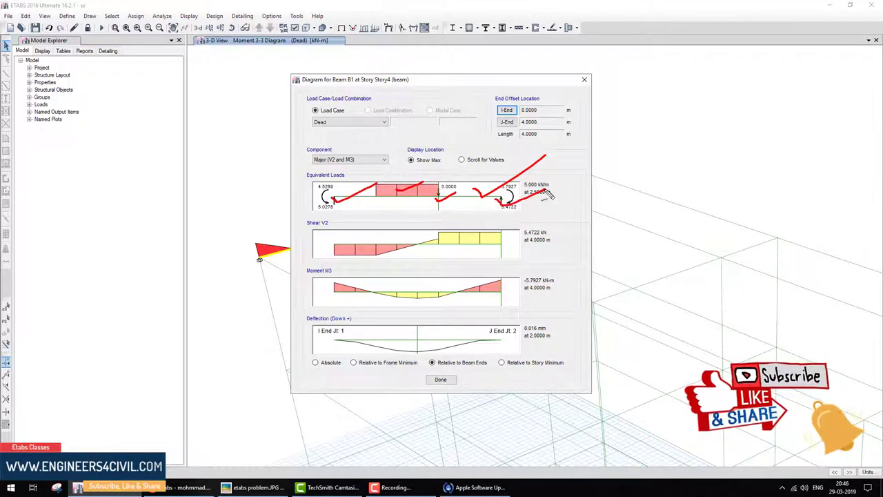
drag(440, 240, 517, 227)
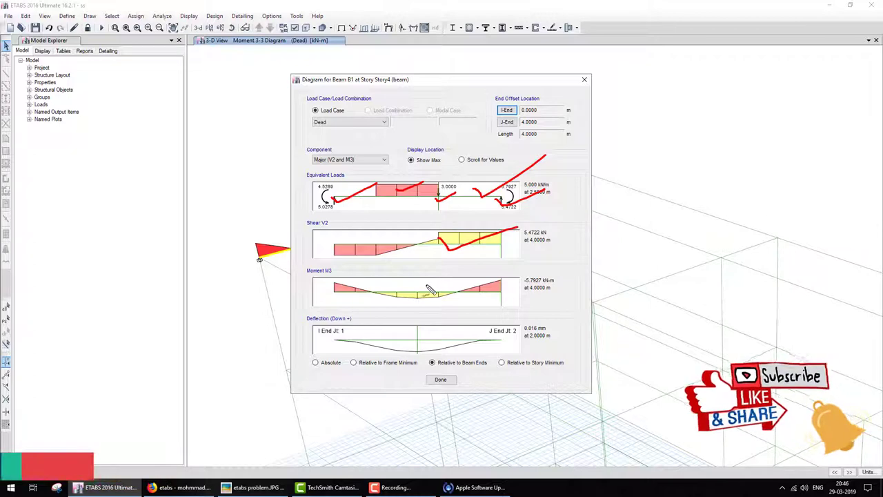
drag(426, 284, 511, 272)
drag(464, 343, 540, 330)
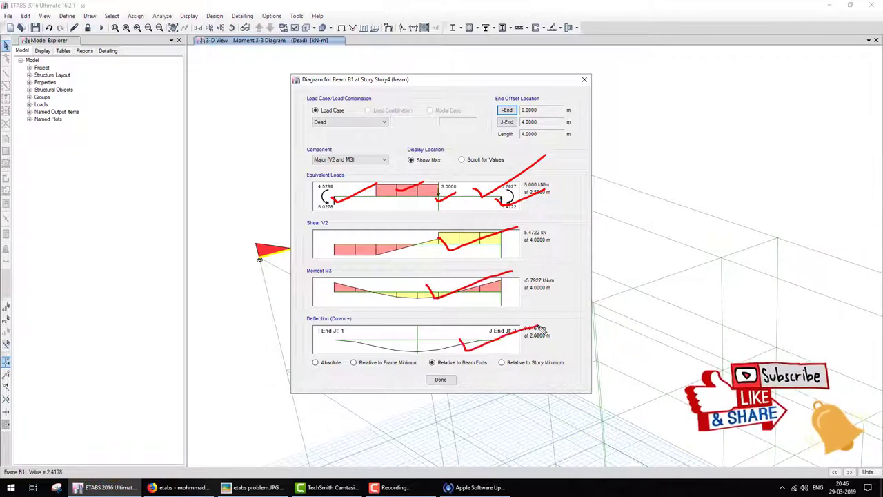
click(440, 380)
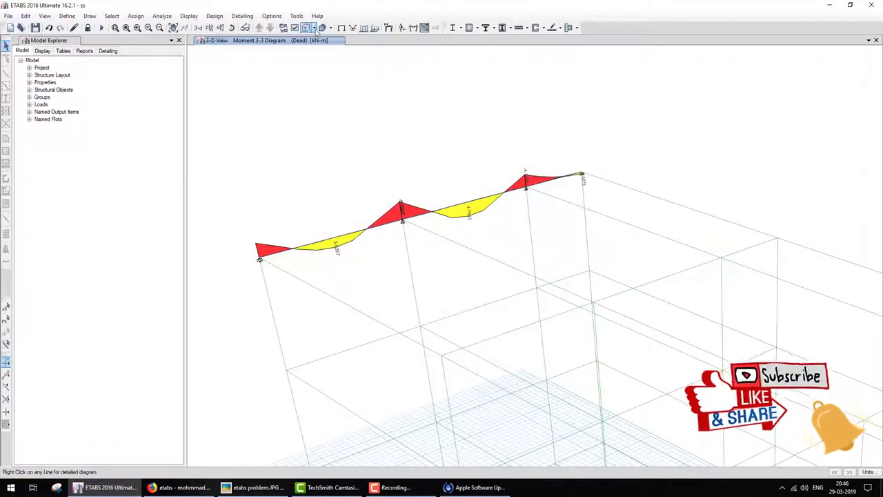
Step: Switch the force diagram to Shear 2-2 and outline the whole diagram
click(414, 27)
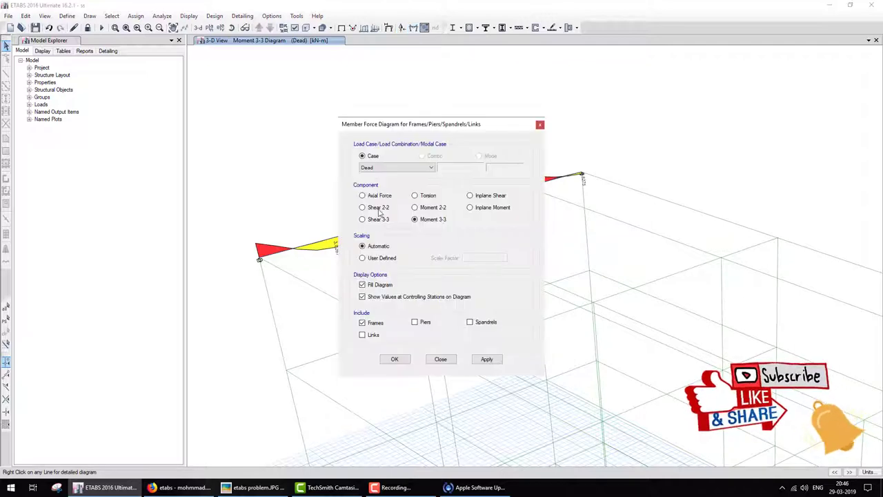
click(393, 358)
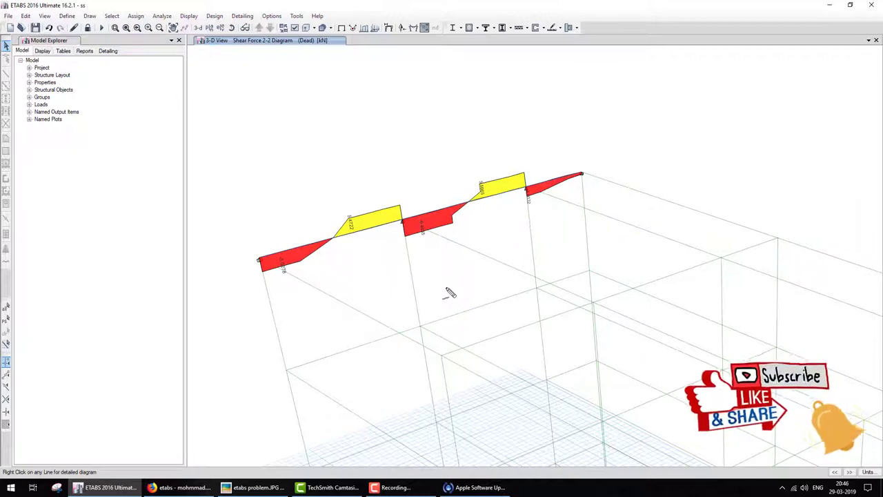
mouse_move(242, 84)
mouse_down()
mouse_move(740, 350)
mouse_move(257, 84)
mouse_up()
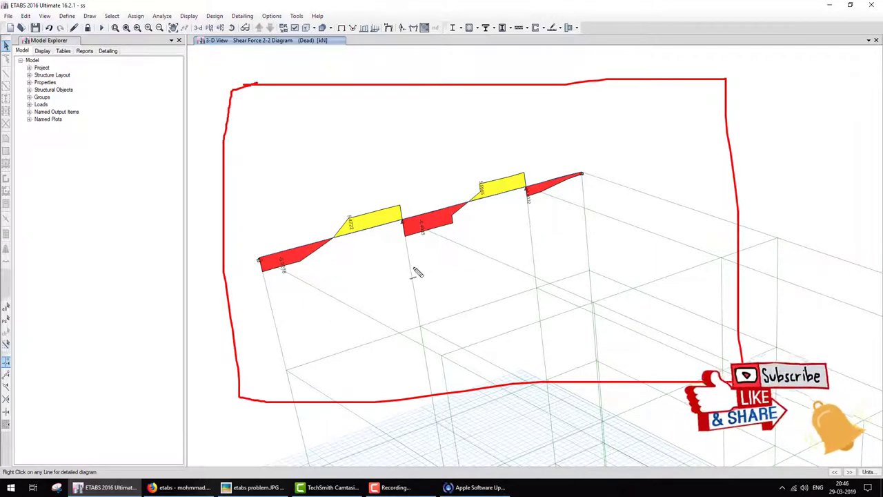
Step: Inspect beam B1's detailed shear, moment and deflection diagrams, noting the zero-shear point
right_click(367, 228)
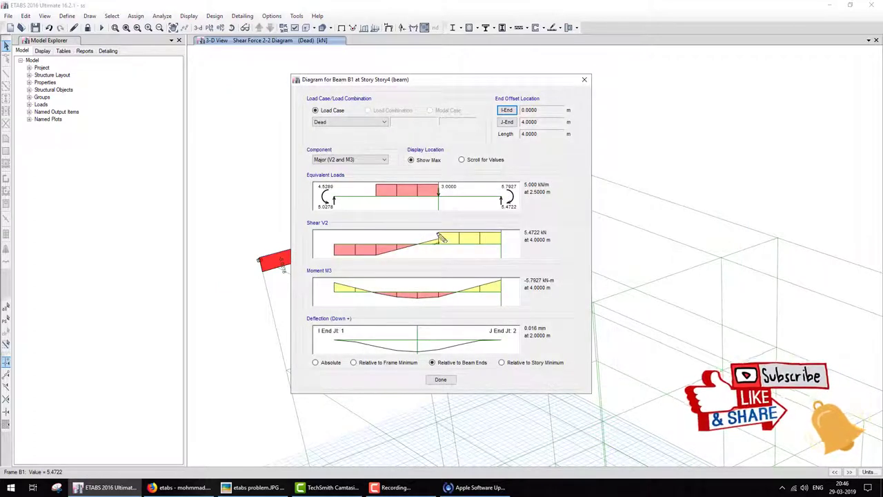
drag(445, 231, 448, 228)
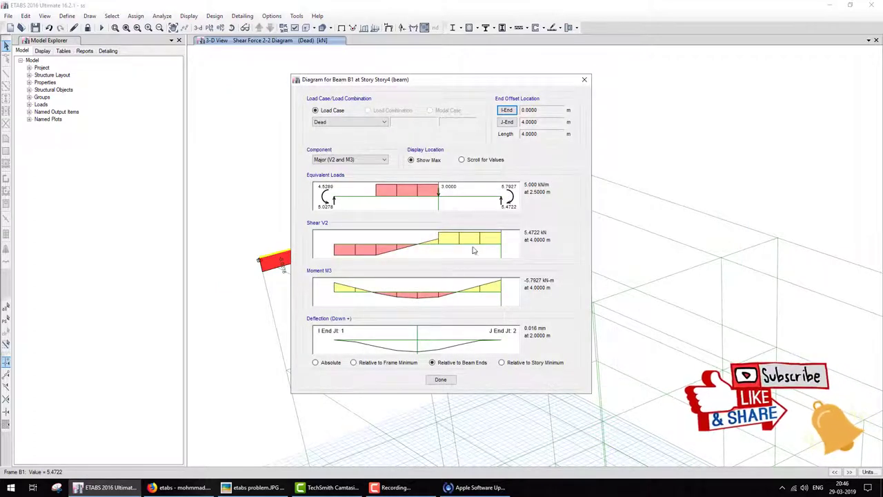
click(440, 379)
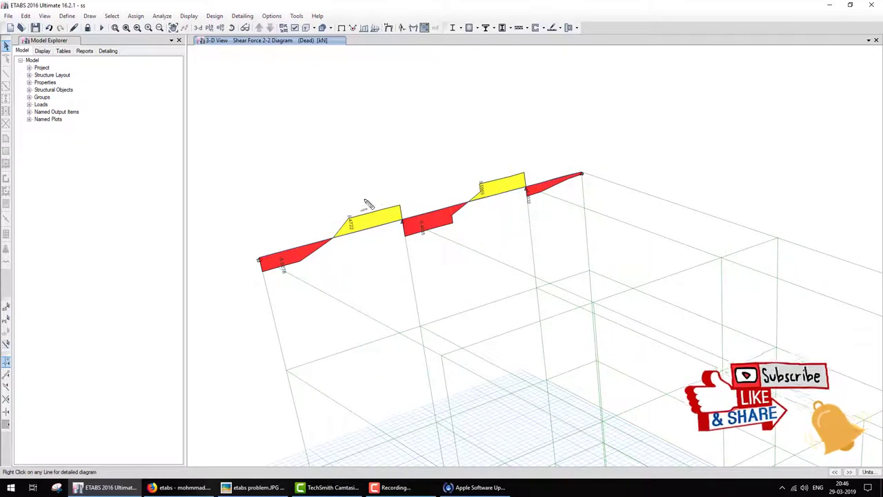
drag(364, 203, 361, 200)
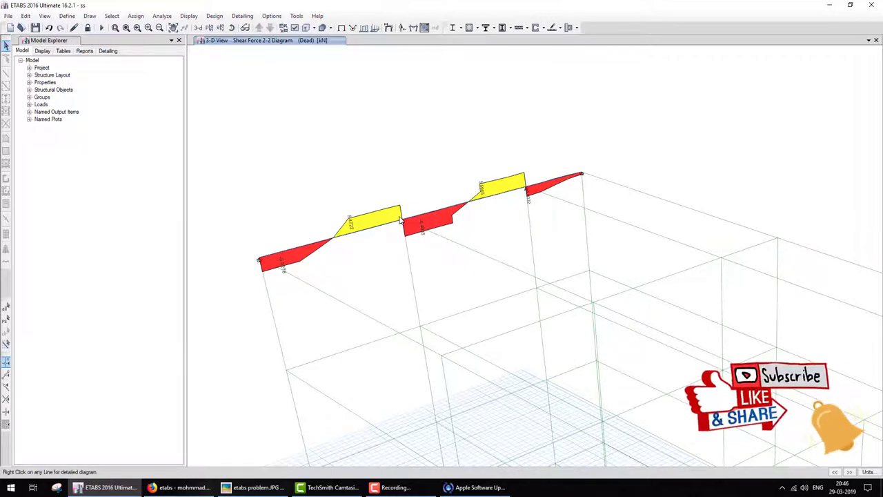
right_click(375, 224)
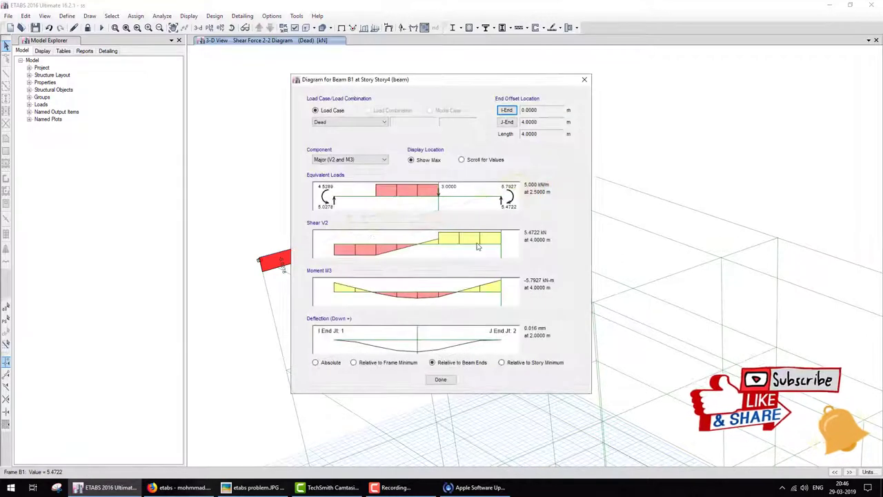
click(440, 379)
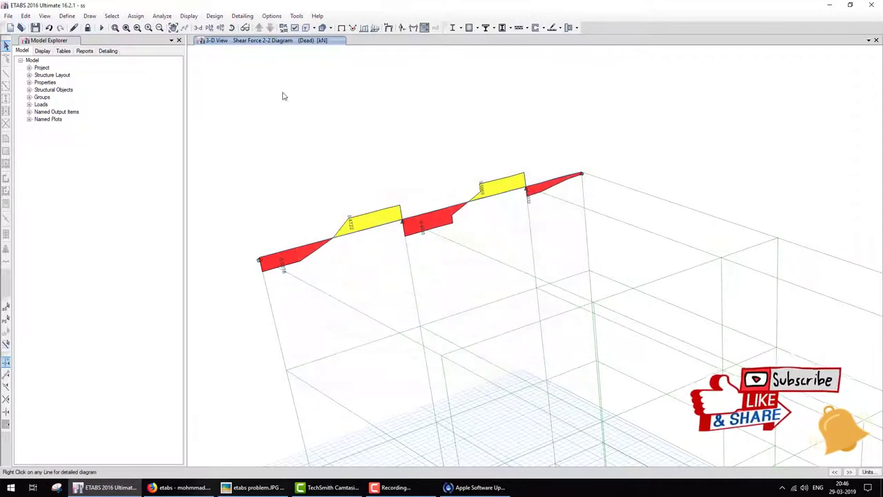
Step: Open and close the frame load display settings unchanged, then reopen the force diagram options
click(364, 28)
click(538, 164)
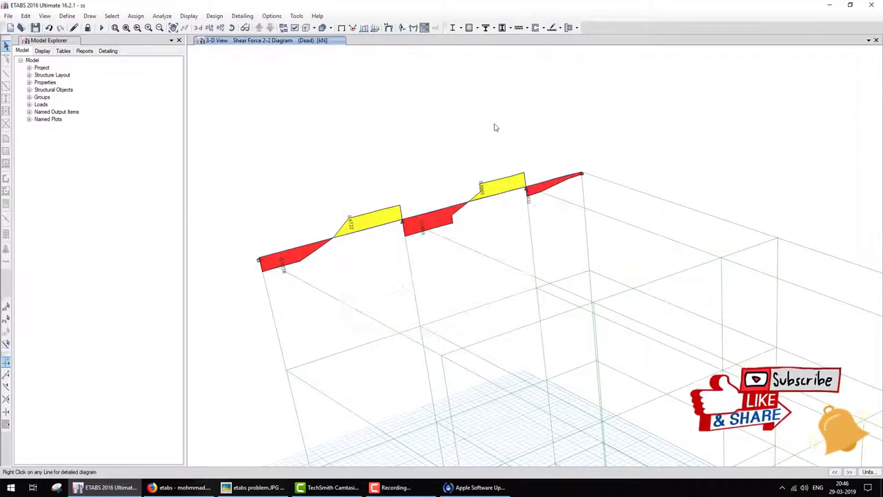
click(413, 28)
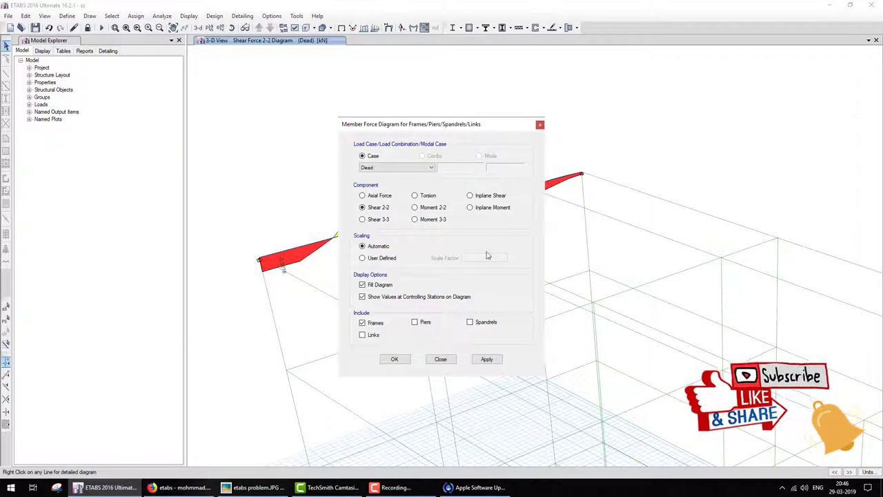
Step: Display the Dead-case deformed shape of the beam and briefly animate its deflection
click(436, 359)
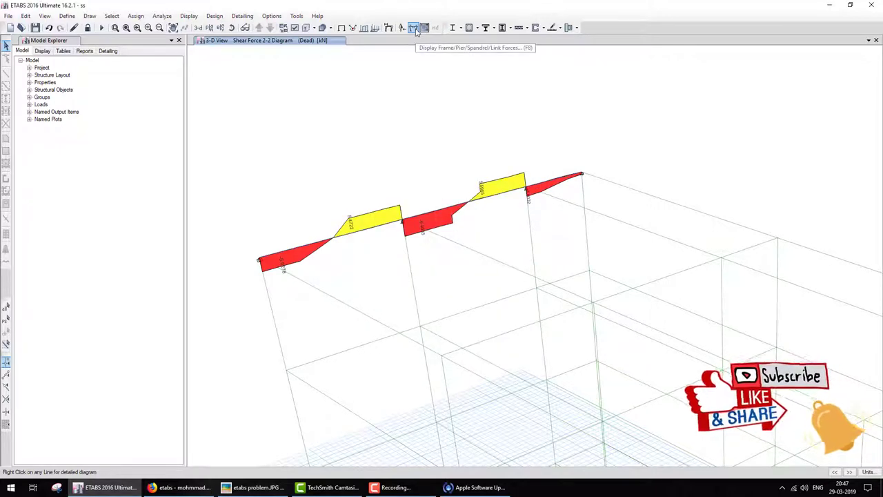
click(388, 28)
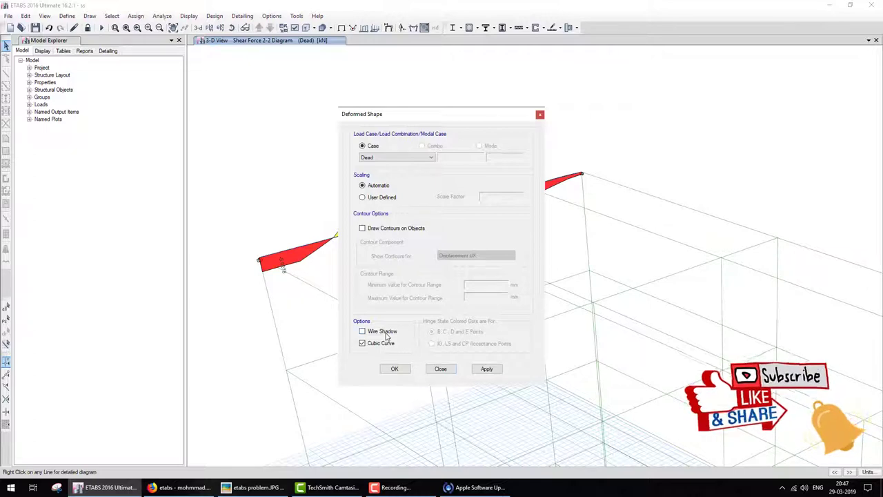
click(394, 368)
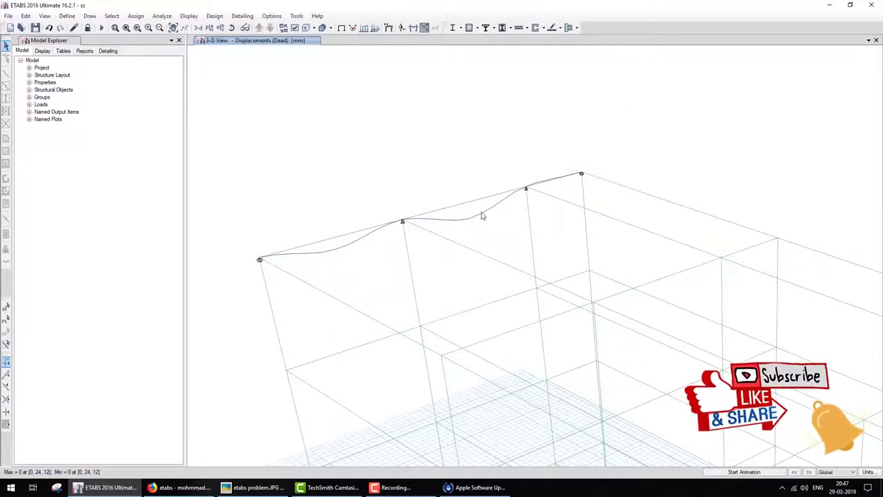
click(744, 472)
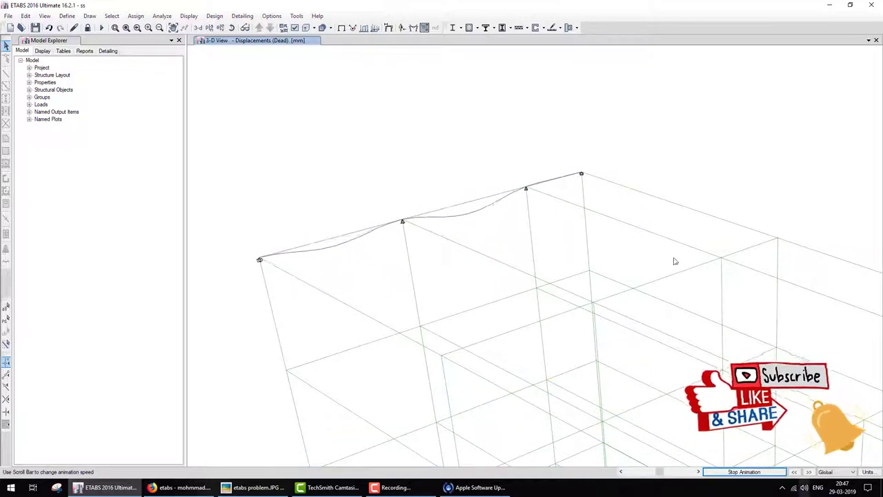
click(730, 474)
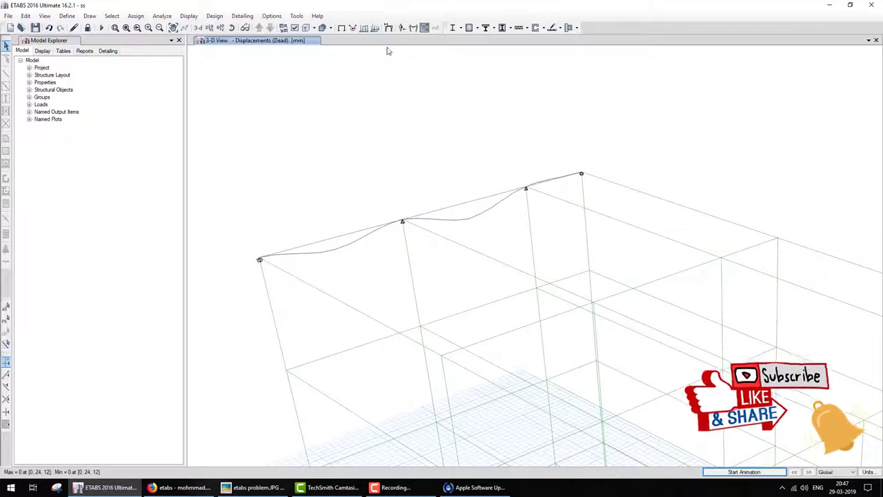
Step: Open and close the reaction settings, then sketch reaction arrows at all four supports
click(402, 28)
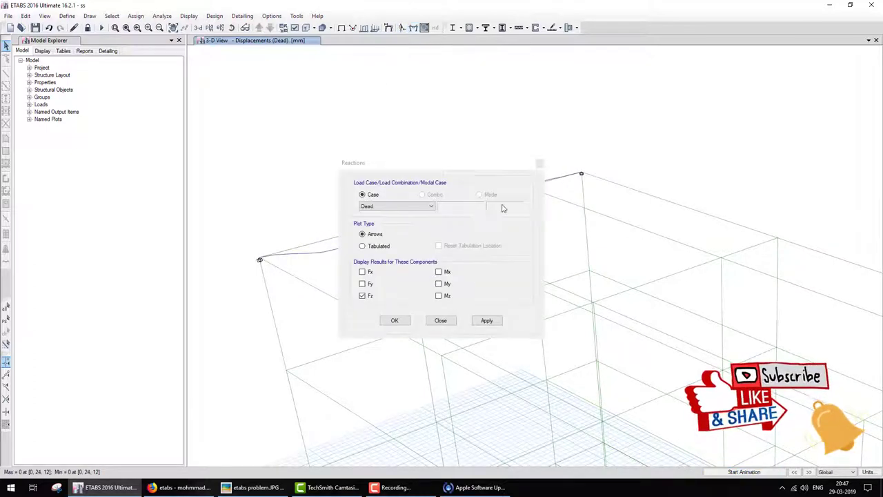
click(540, 165)
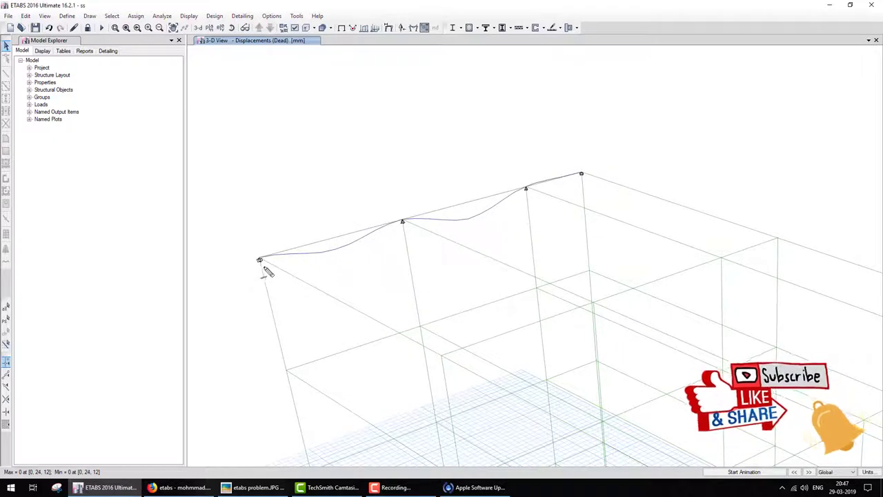
mouse_move(261, 266)
mouse_down()
mouse_move(263, 280)
mouse_move(285, 277)
mouse_move(283, 337)
mouse_up()
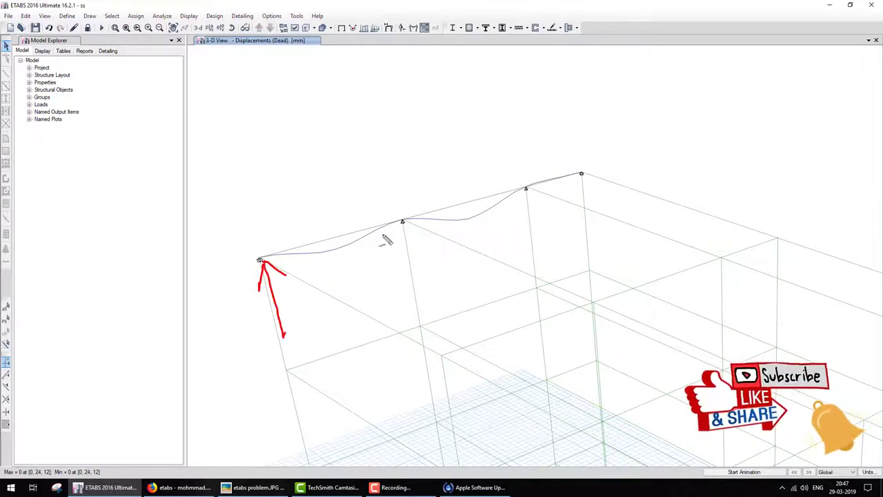
mouse_move(408, 222)
mouse_down()
mouse_move(401, 249)
mouse_move(419, 233)
mouse_move(422, 279)
mouse_up()
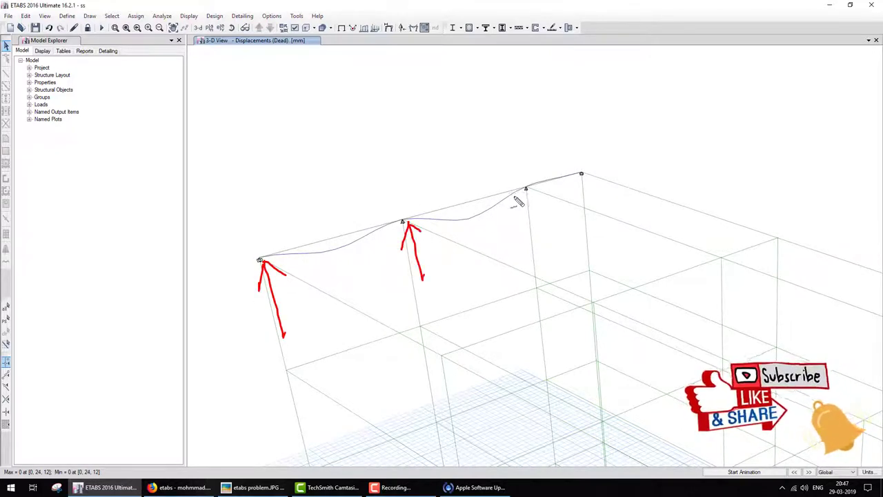
mouse_move(528, 190)
mouse_down()
mouse_move(520, 218)
mouse_move(544, 200)
mouse_move(552, 260)
mouse_up()
mouse_move(585, 175)
mouse_down()
mouse_move(577, 195)
mouse_move(610, 185)
mouse_move(602, 264)
mouse_up()
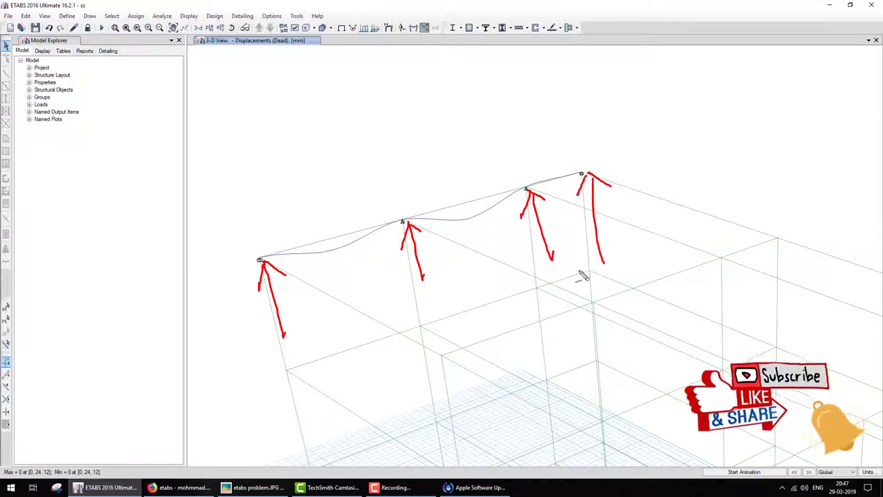
key(Escape)
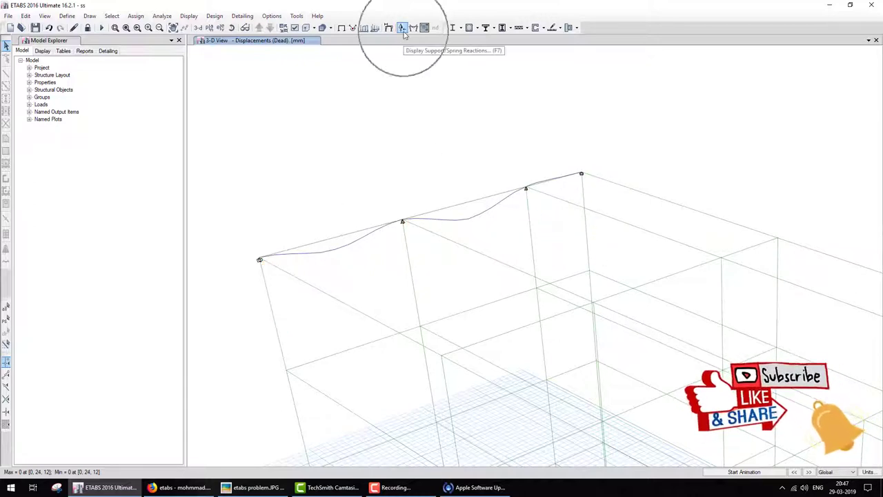
Step: Reopen the support reaction settings for the Dead case with Arrows plot type
click(402, 27)
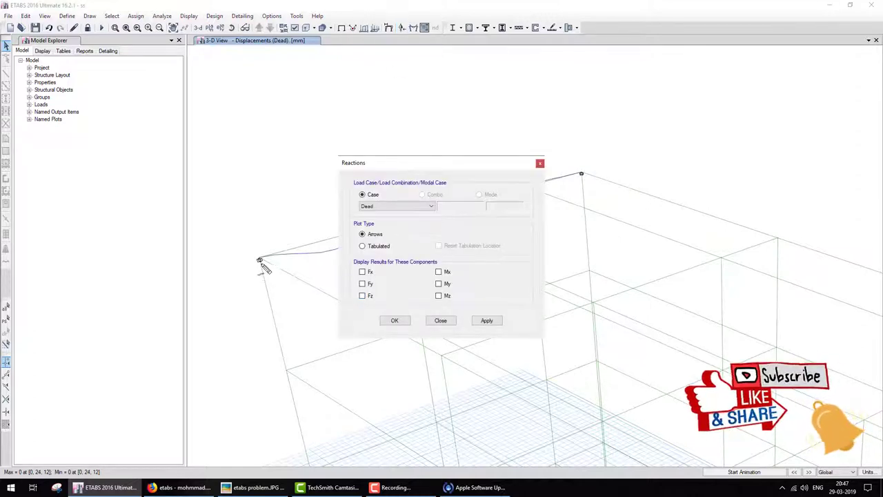
mouse_move(259, 257)
mouse_down()
mouse_move(246, 286)
mouse_move(283, 271)
mouse_move(282, 339)
mouse_up()
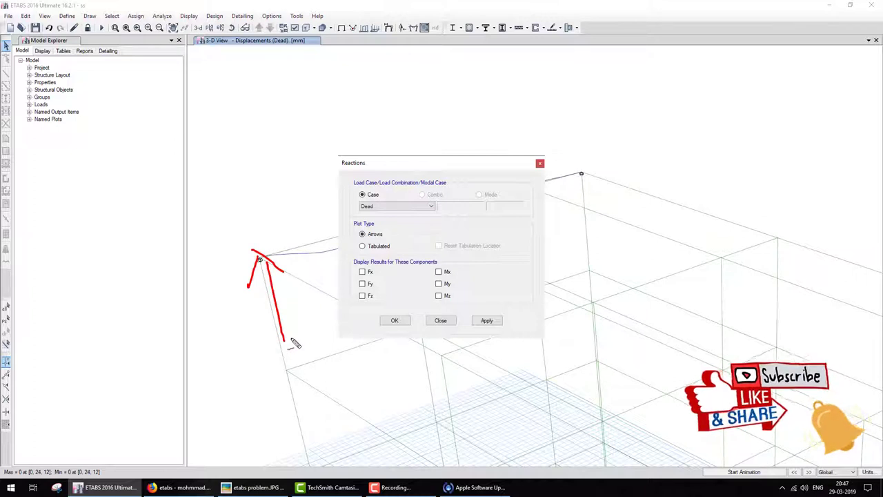
key(Escape)
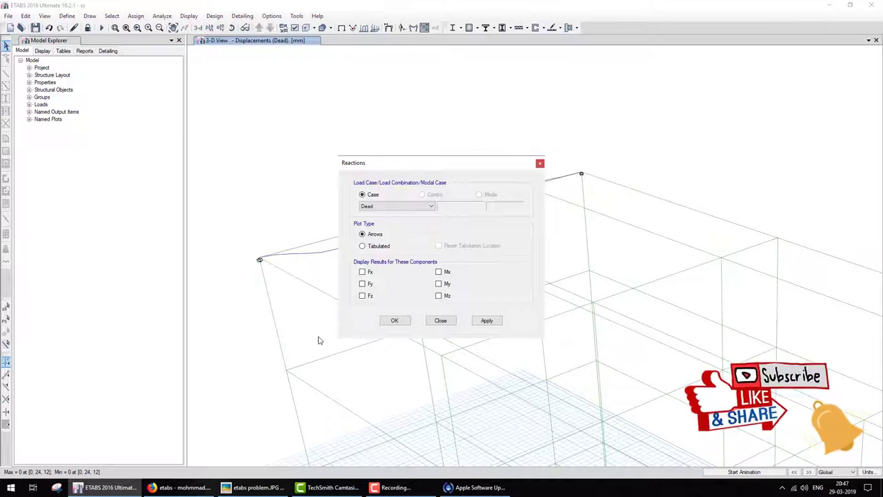
click(395, 320)
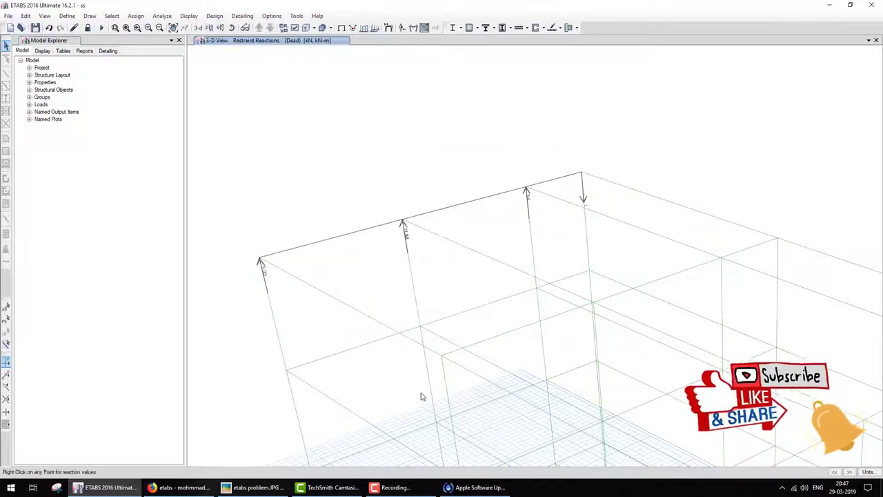
drag(255, 282, 299, 274)
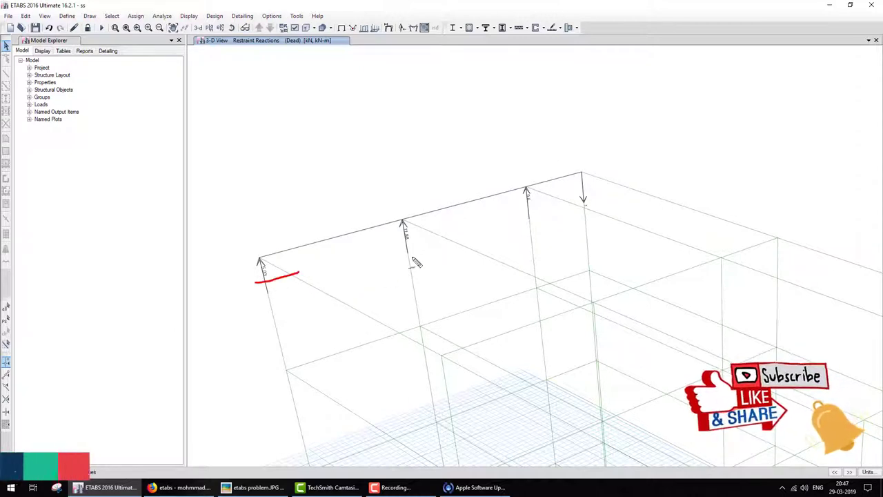
drag(398, 251, 428, 246)
mouse_move(522, 214)
mouse_down()
mouse_move(555, 203)
mouse_move(622, 209)
mouse_up()
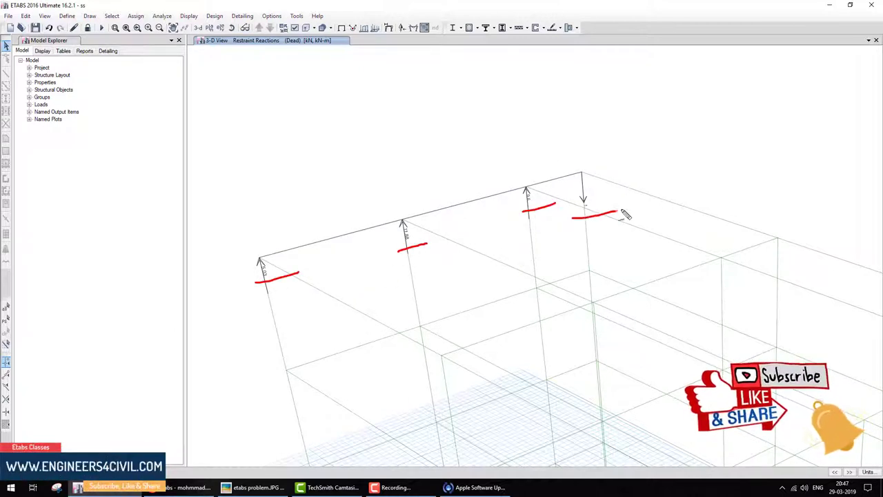
key(Escape)
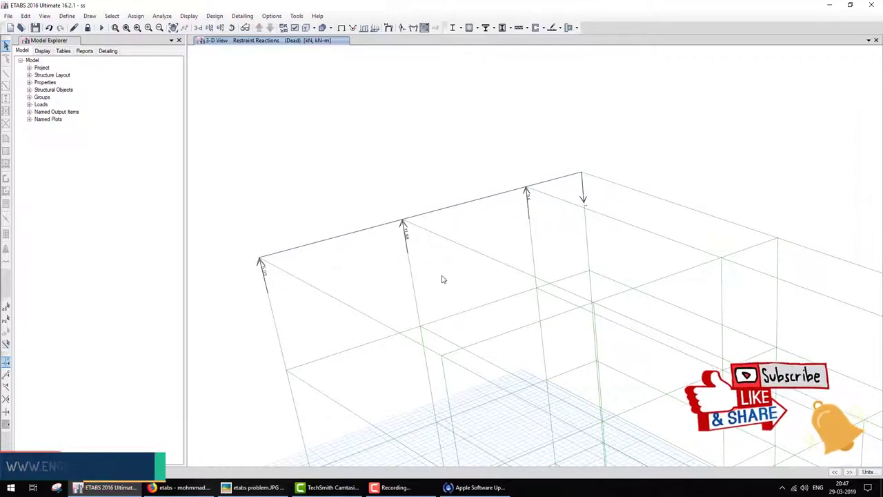
middle_drag(381, 267, 407, 267)
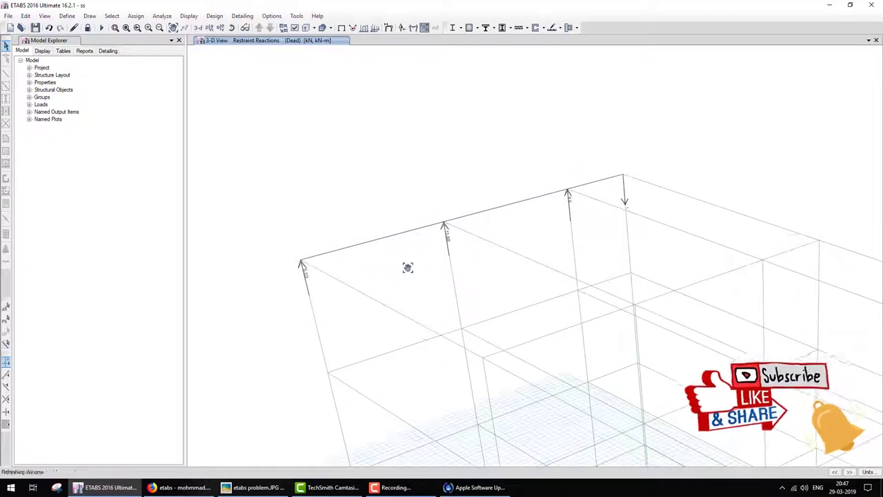